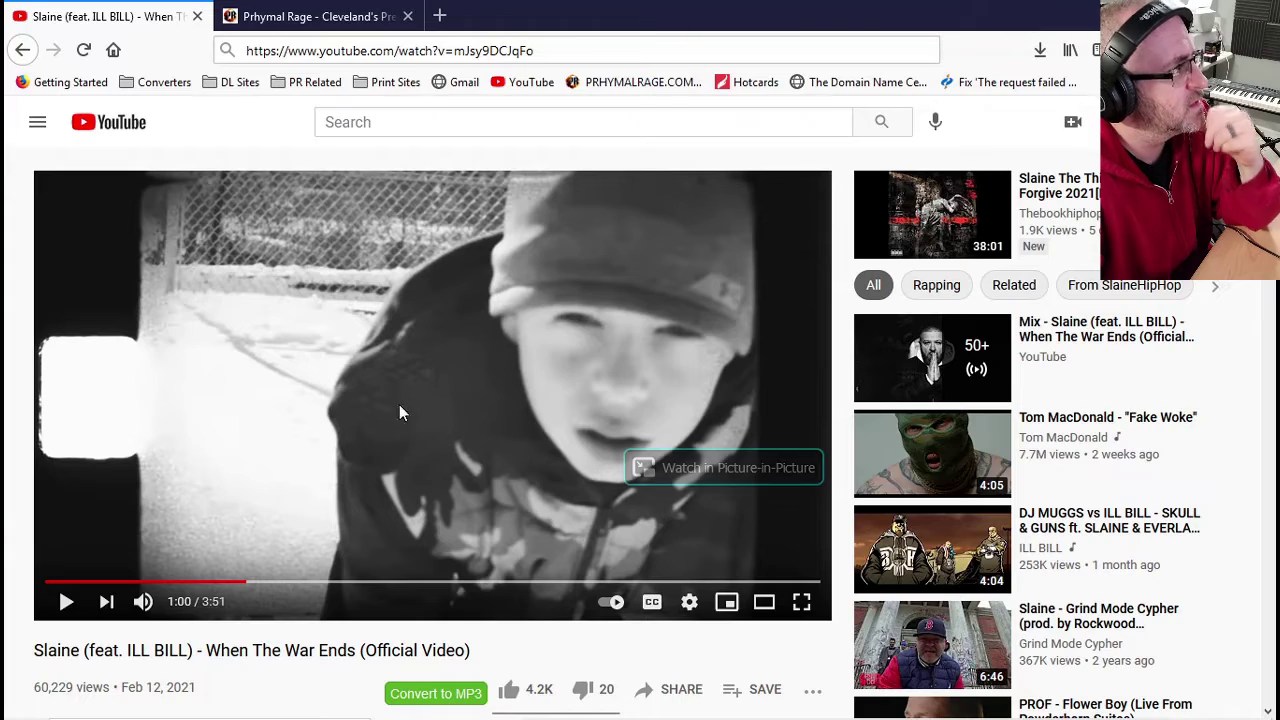
Play the reference music video from 1:00, then replay the same passage from about 1:00 to hear the vocal effect.
{"action": "left_click", "coordinate": [64, 603]}
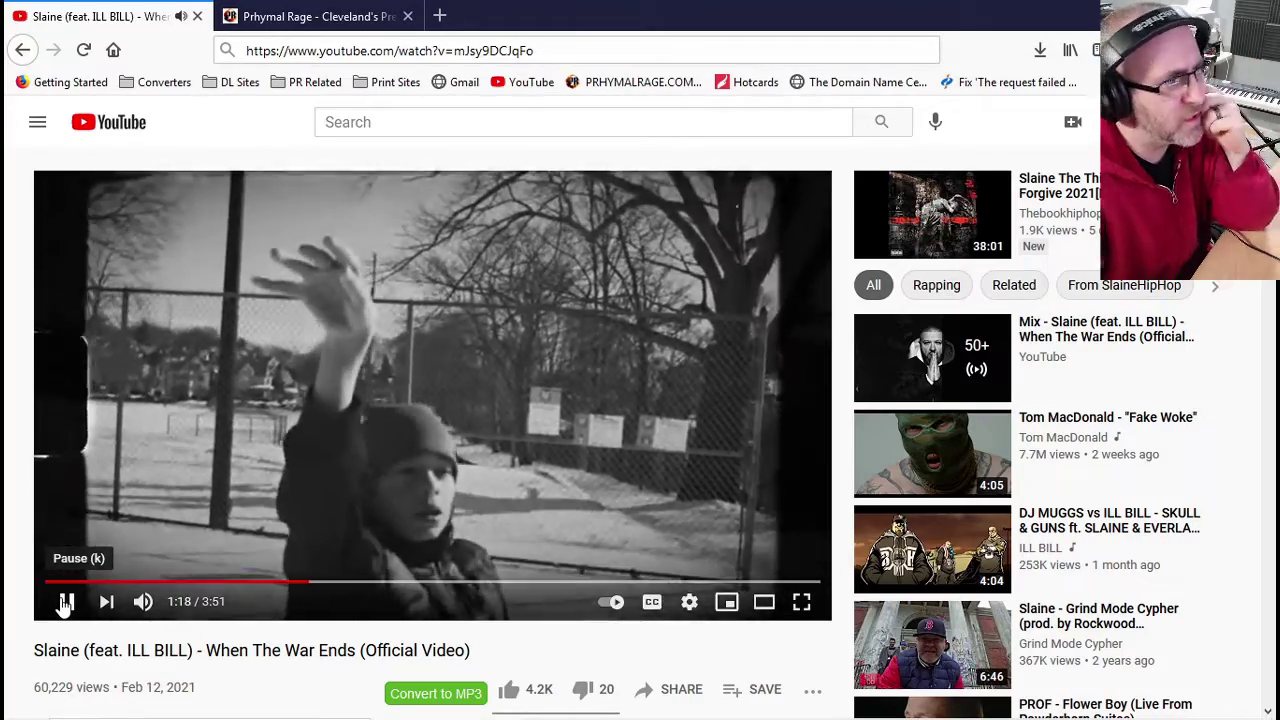
{"action": "left_click", "coordinate": [64, 603]}
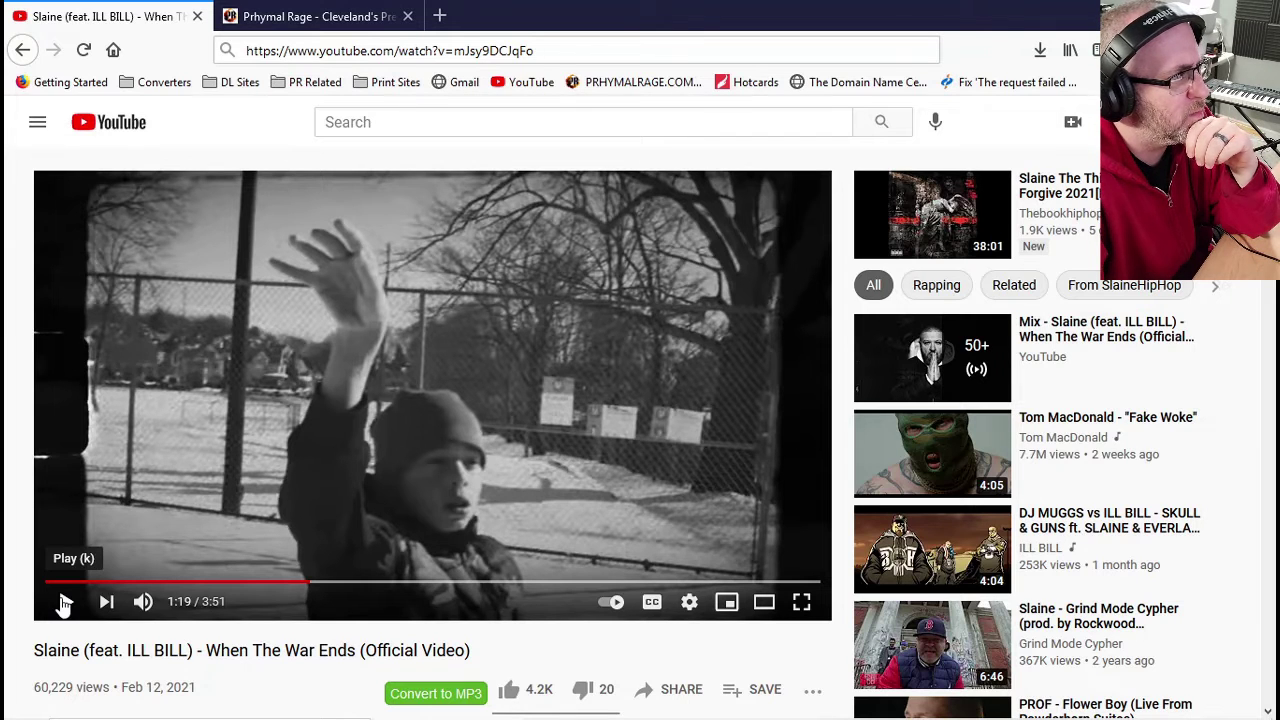
{"action": "left_click", "coordinate": [241, 582]}
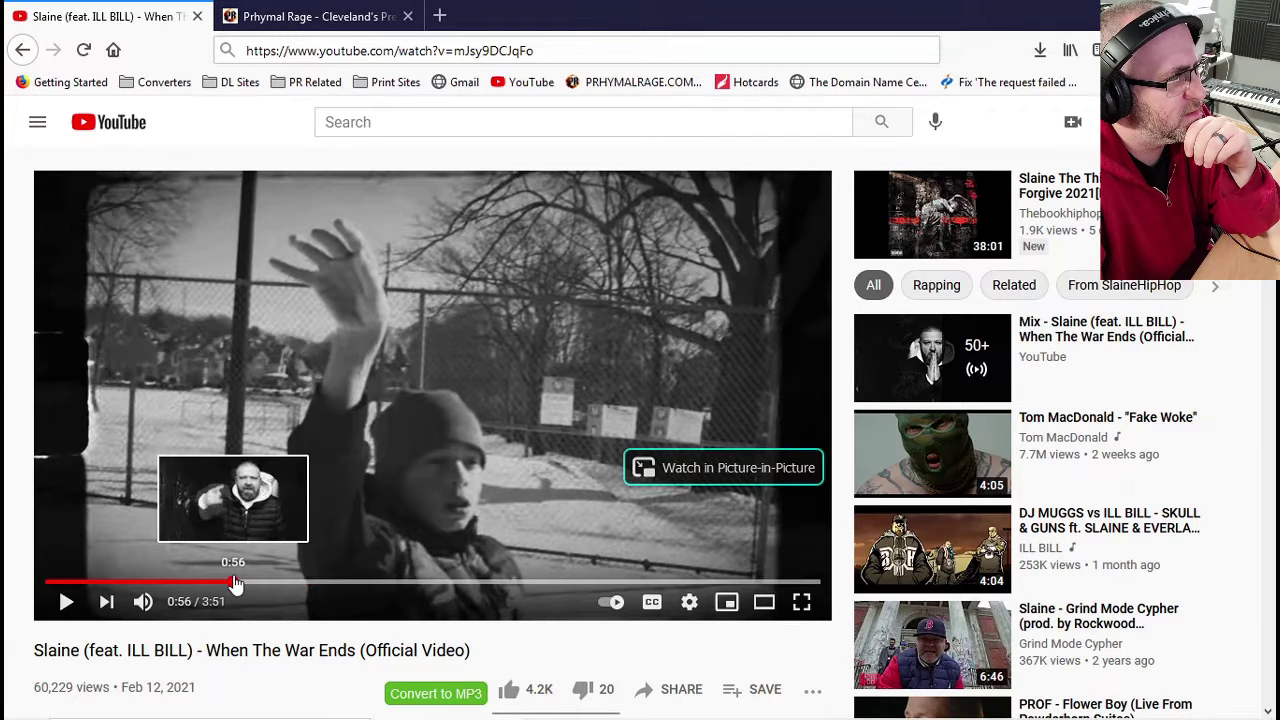
{"action": "left_click", "coordinate": [251, 582]}
{"action": "key", "text": "space"}
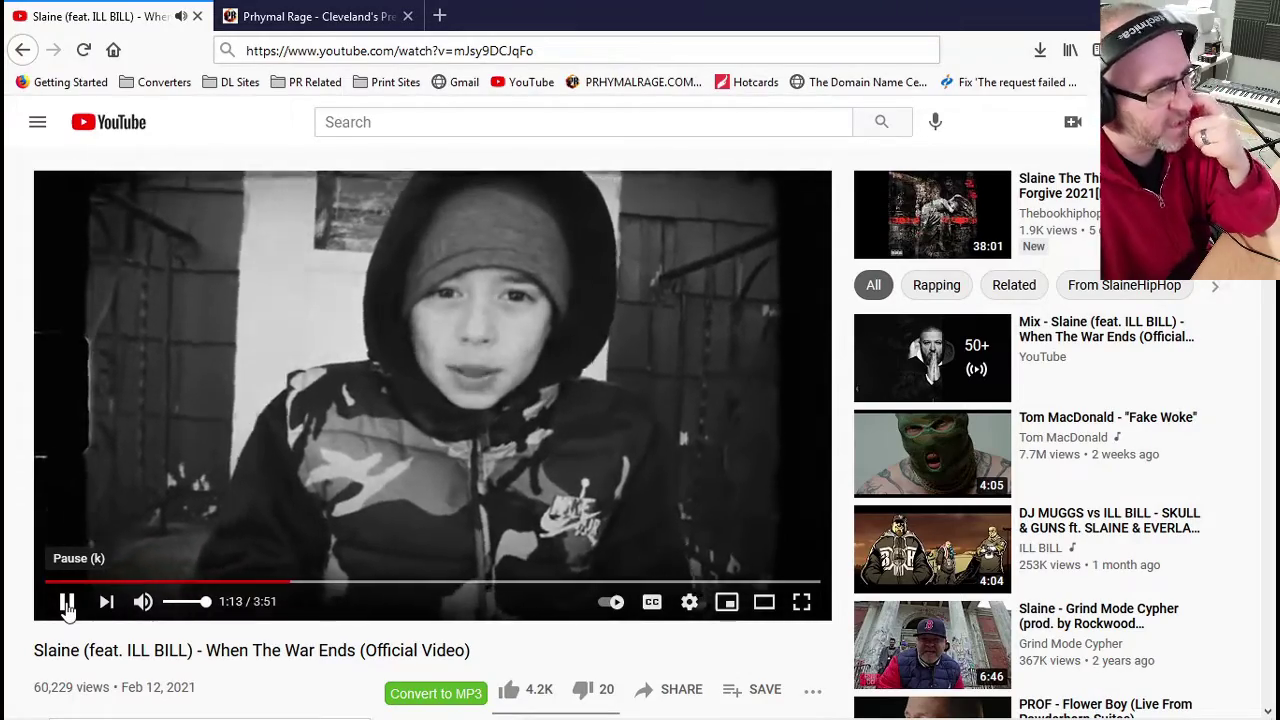
{"action": "left_click", "coordinate": [66, 601]}
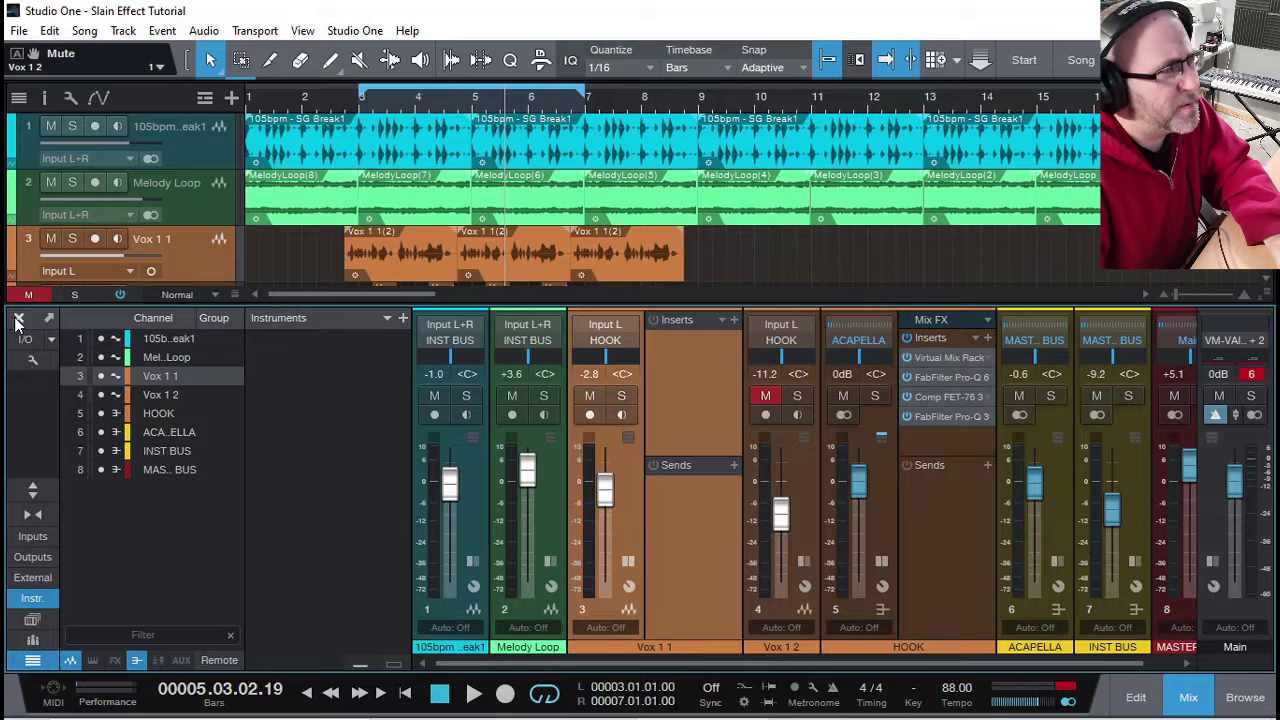
Switch to Studio One, hide the mix console and play the song from bar 2 past the start of the hook vocals.
{"action": "key", "text": "F3"}
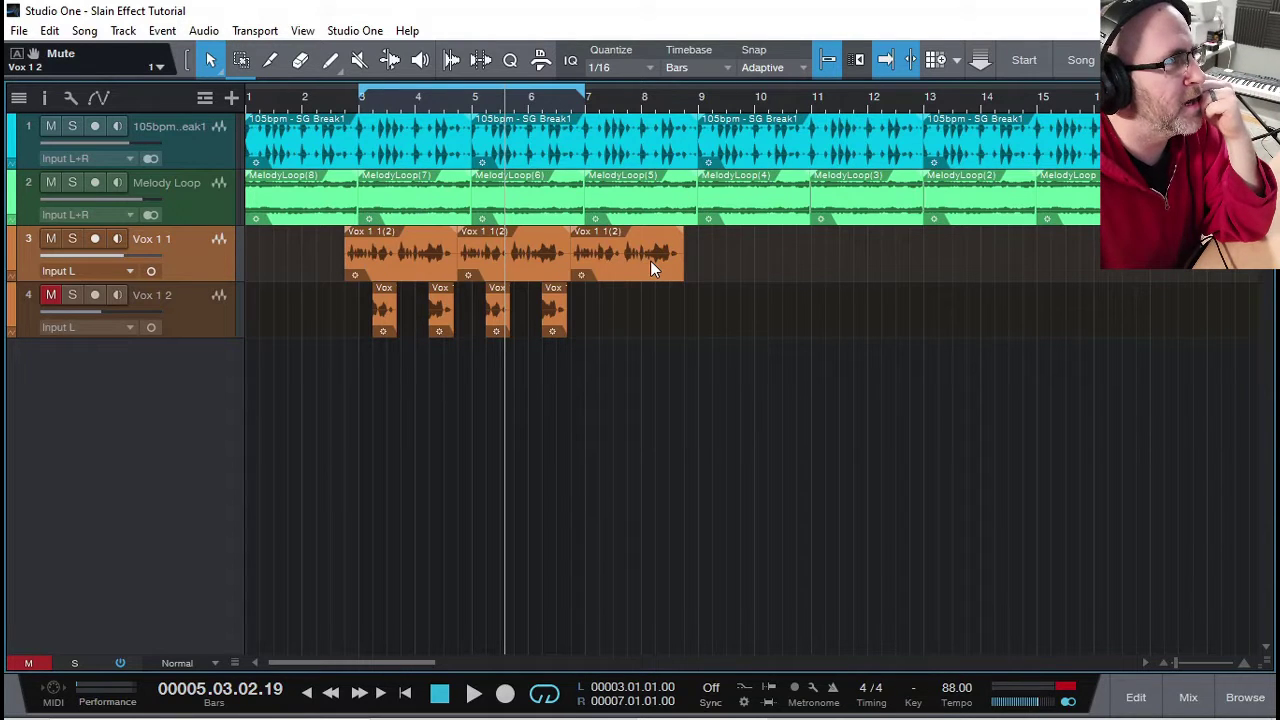
{"action": "left_click", "coordinate": [304, 102]}
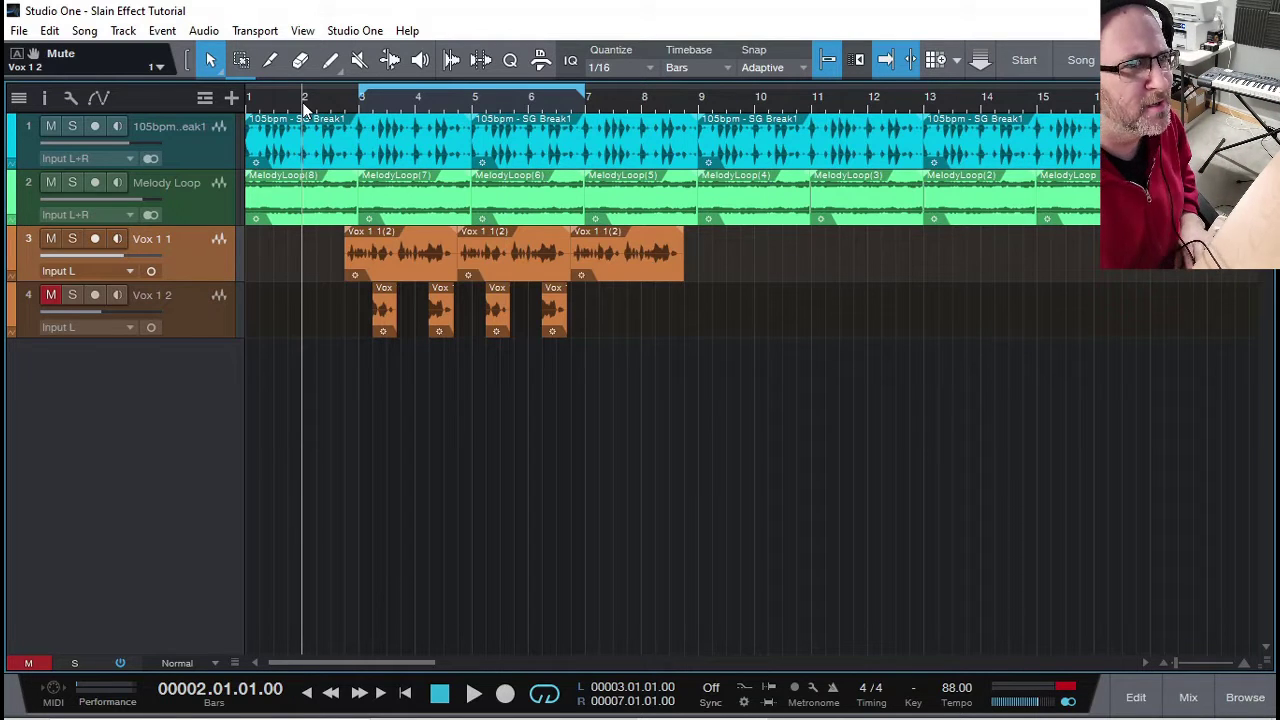
{"action": "key", "text": "space"}
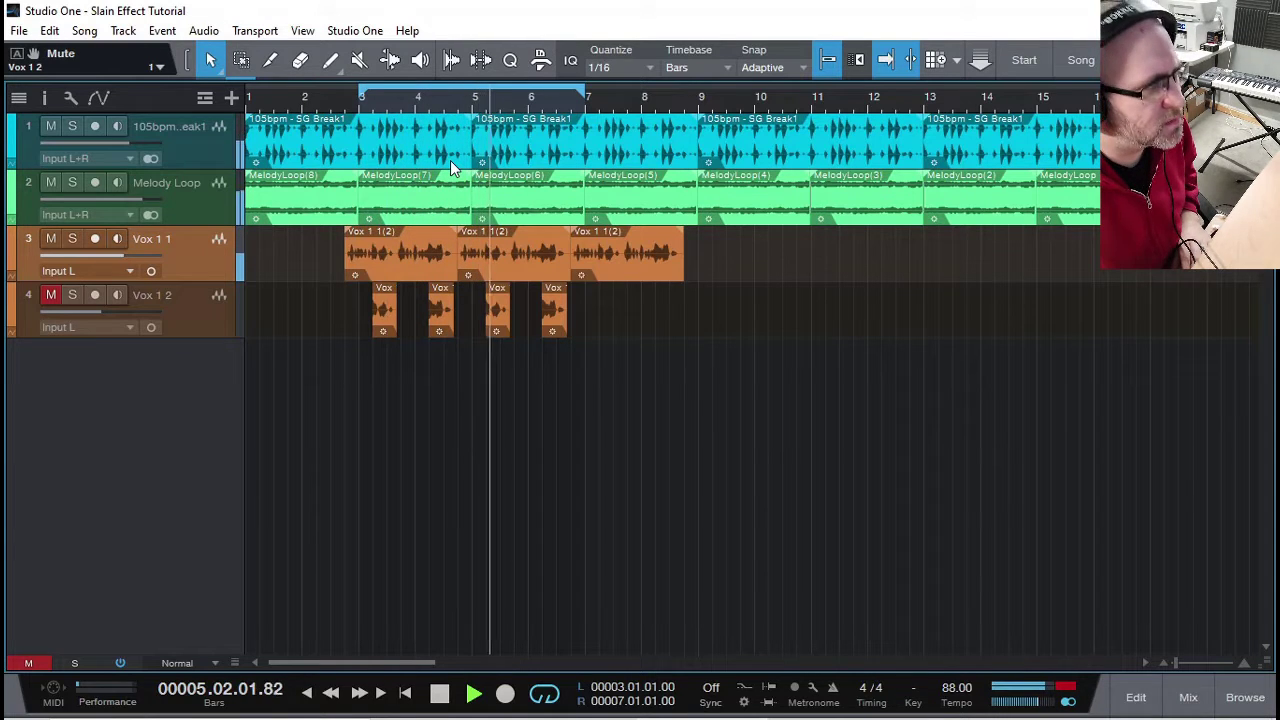
{"action": "key", "text": "space"}
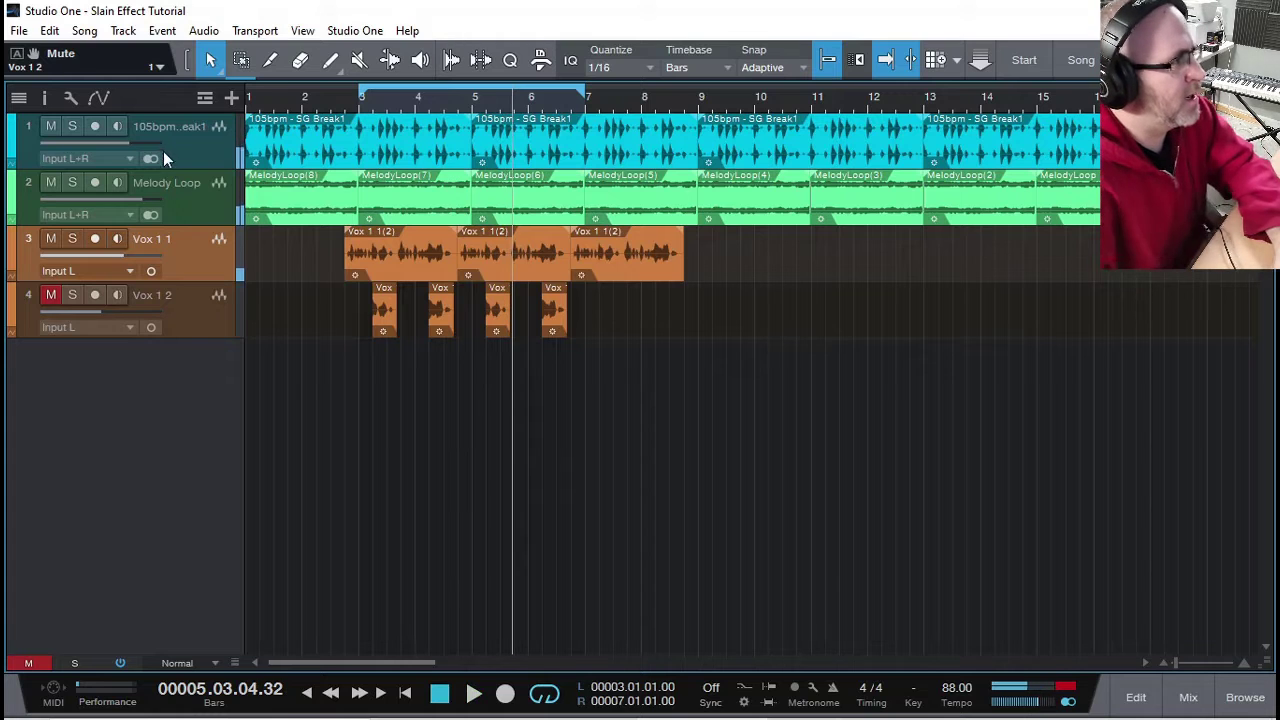
Show the mix console with the HOOK bus and its inserts, and play a short stretch of the hook.
{"action": "key", "text": "F3"}
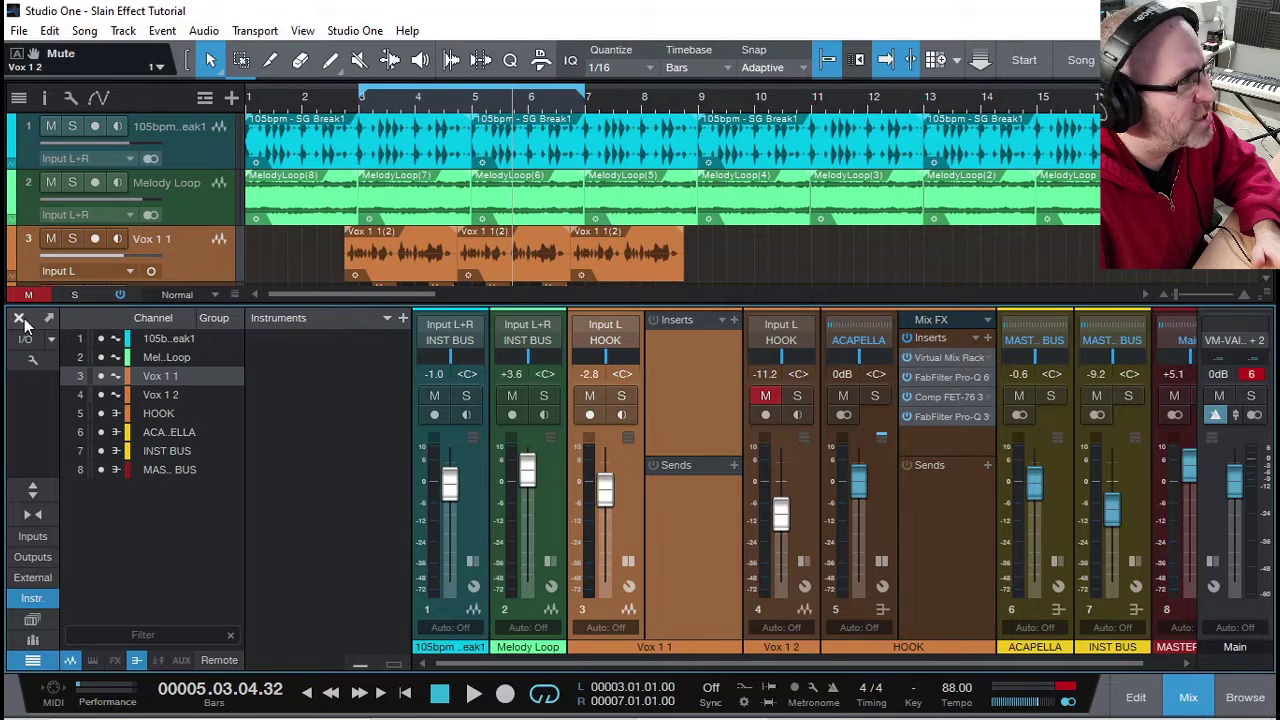
{"action": "key", "text": "F3"}
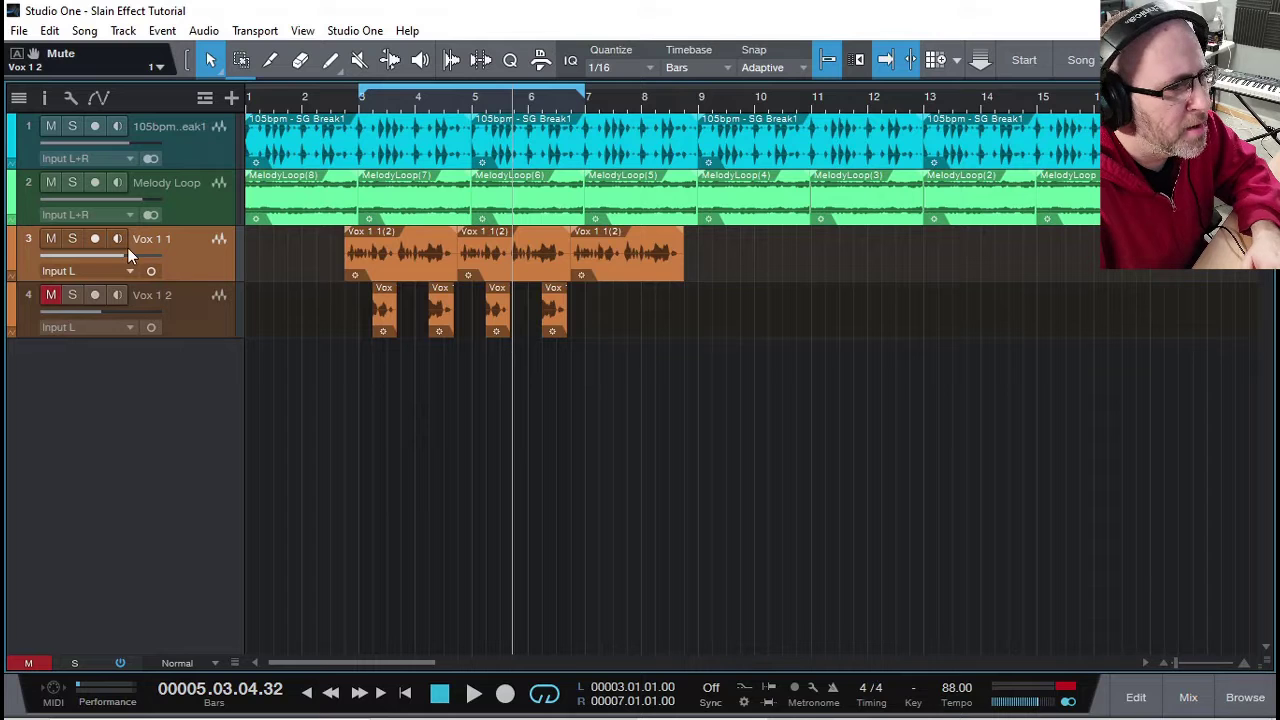
{"action": "left_click", "coordinate": [1188, 698]}
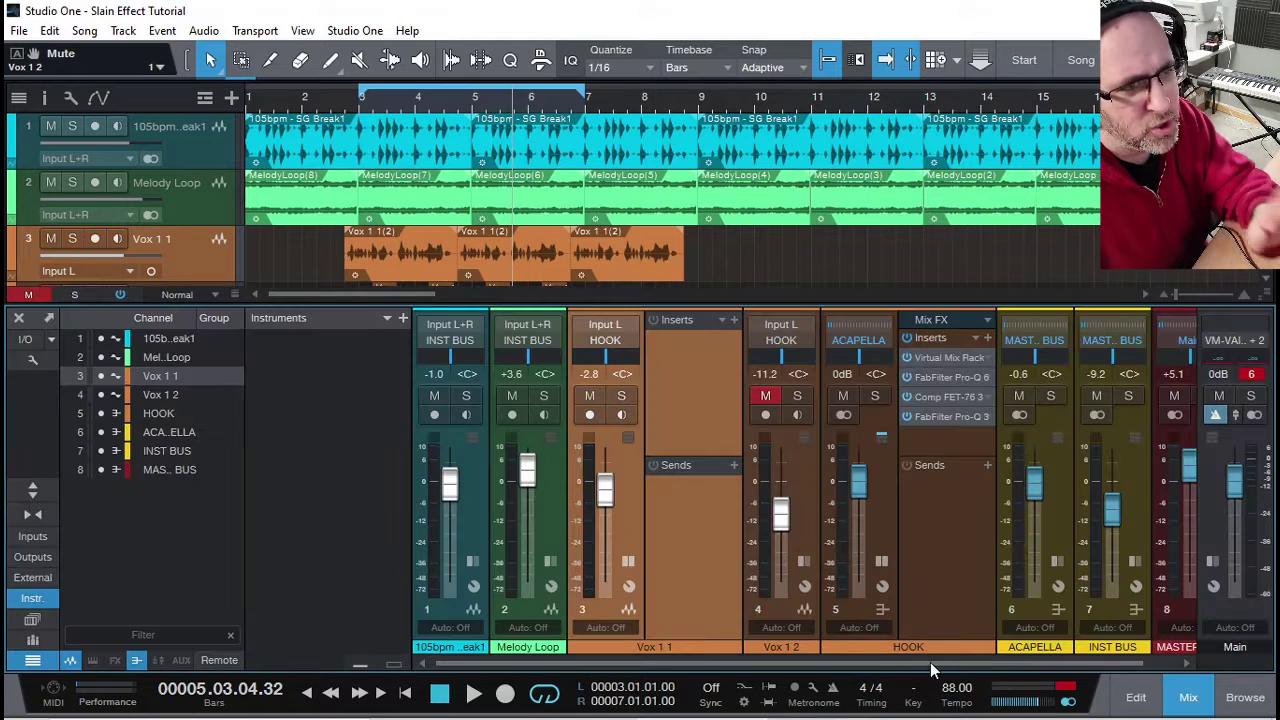
{"action": "scroll", "coordinate": [879, 617], "scroll_direction": "right", "scroll_amount": 1}
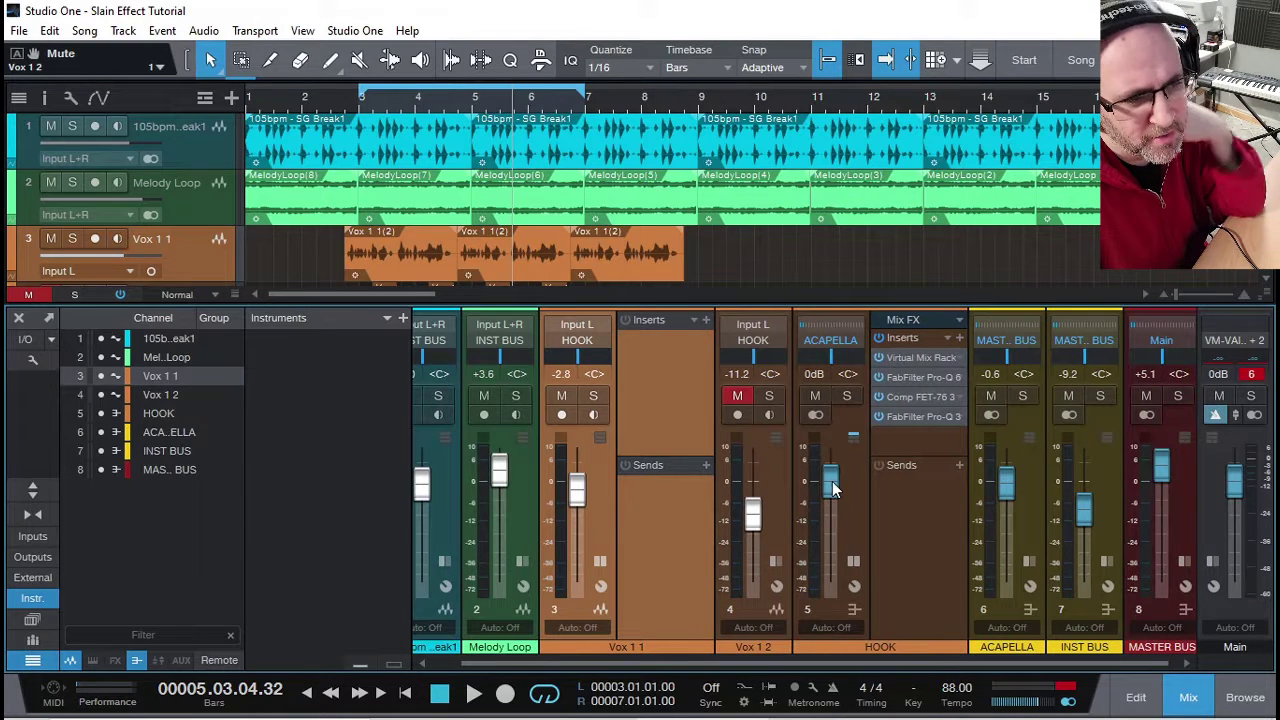
{"action": "left_click_drag", "start_coordinate": [862, 663], "coordinate": [888, 664]}
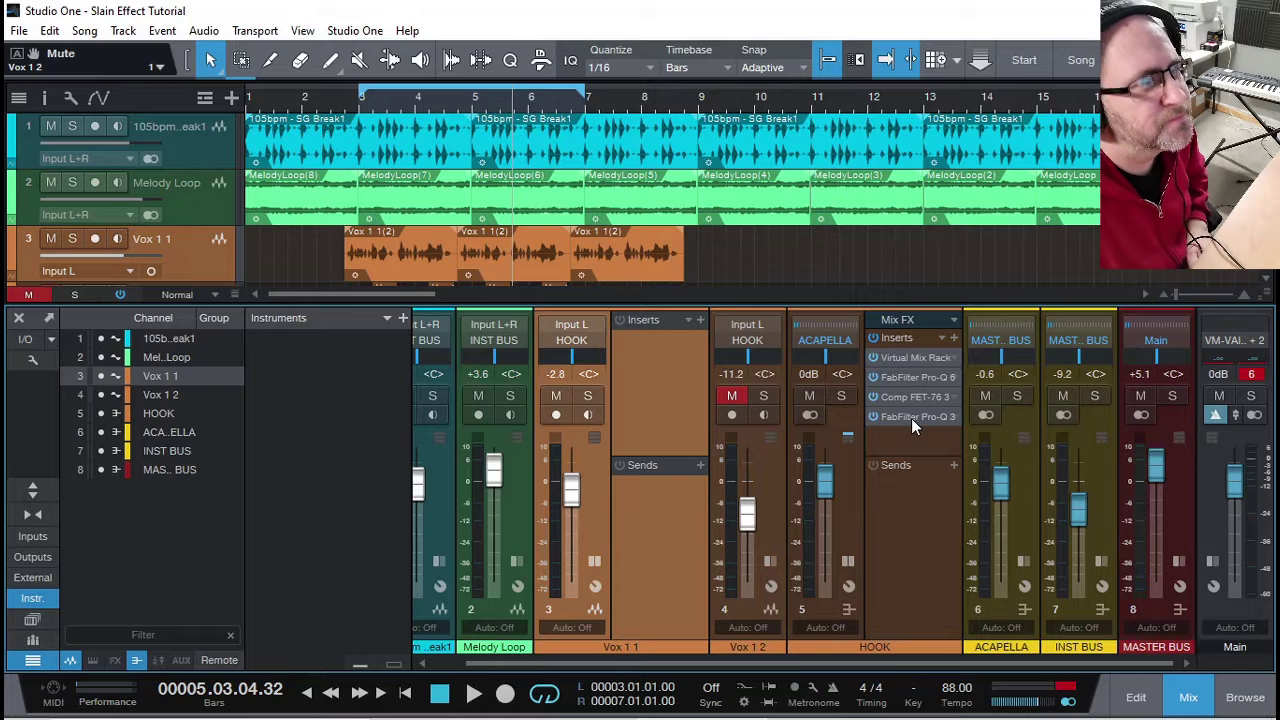
{"action": "key", "text": "space"}
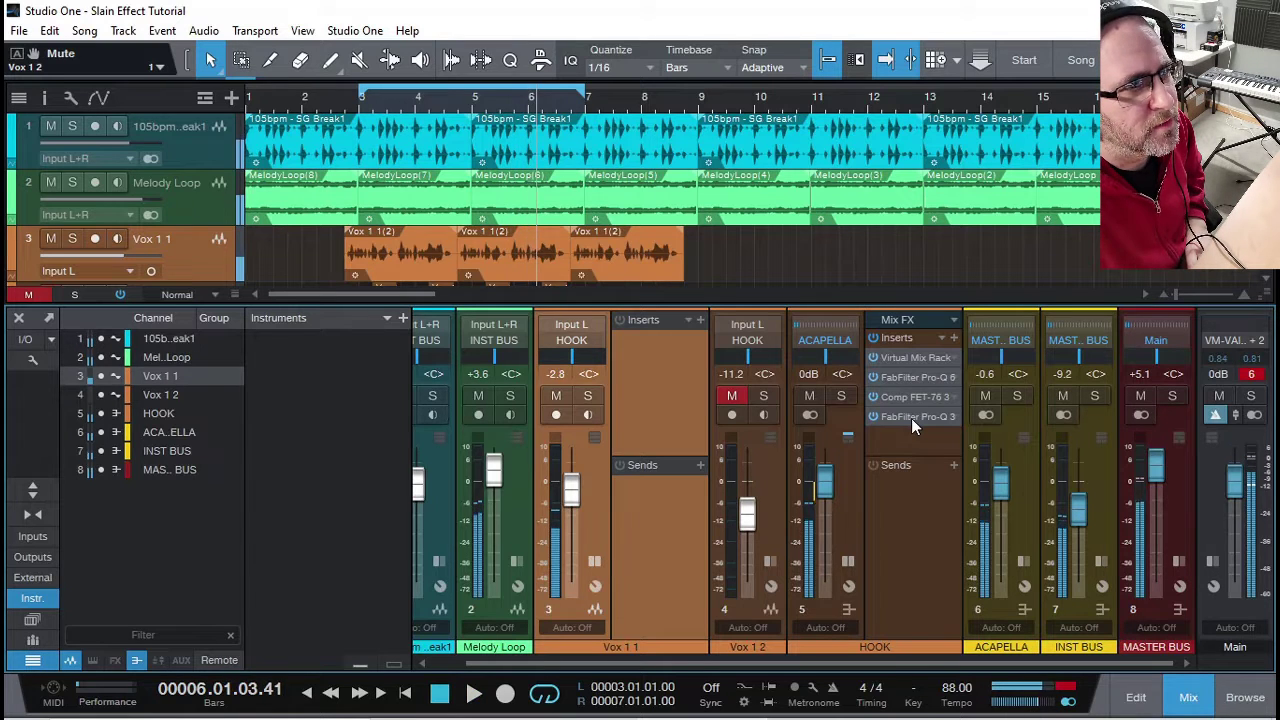
Open the FabFilter Pro-Q 3 on the HOOK bus and add a low-cut band at about 400 Hz with a 36 dB/oct slope.
{"action": "left_click", "coordinate": [911, 418]}
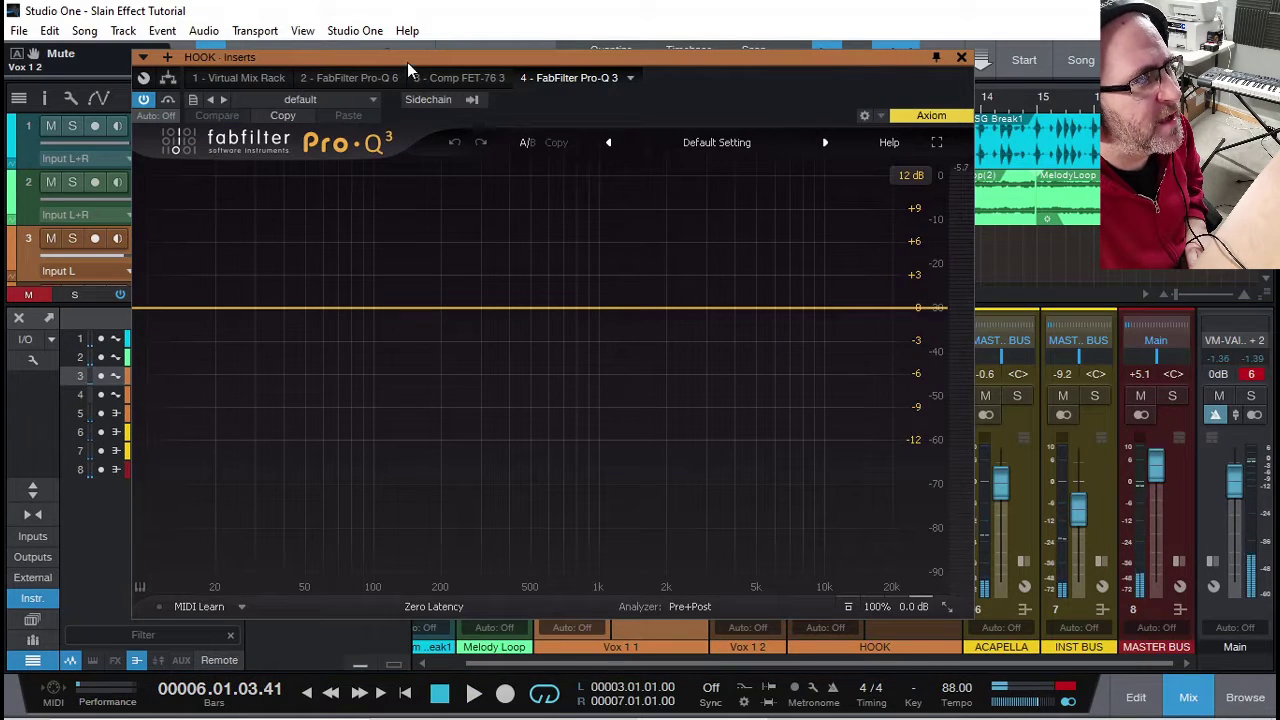
{"action": "left_click_drag", "start_coordinate": [408, 62], "coordinate": [473, 58]}
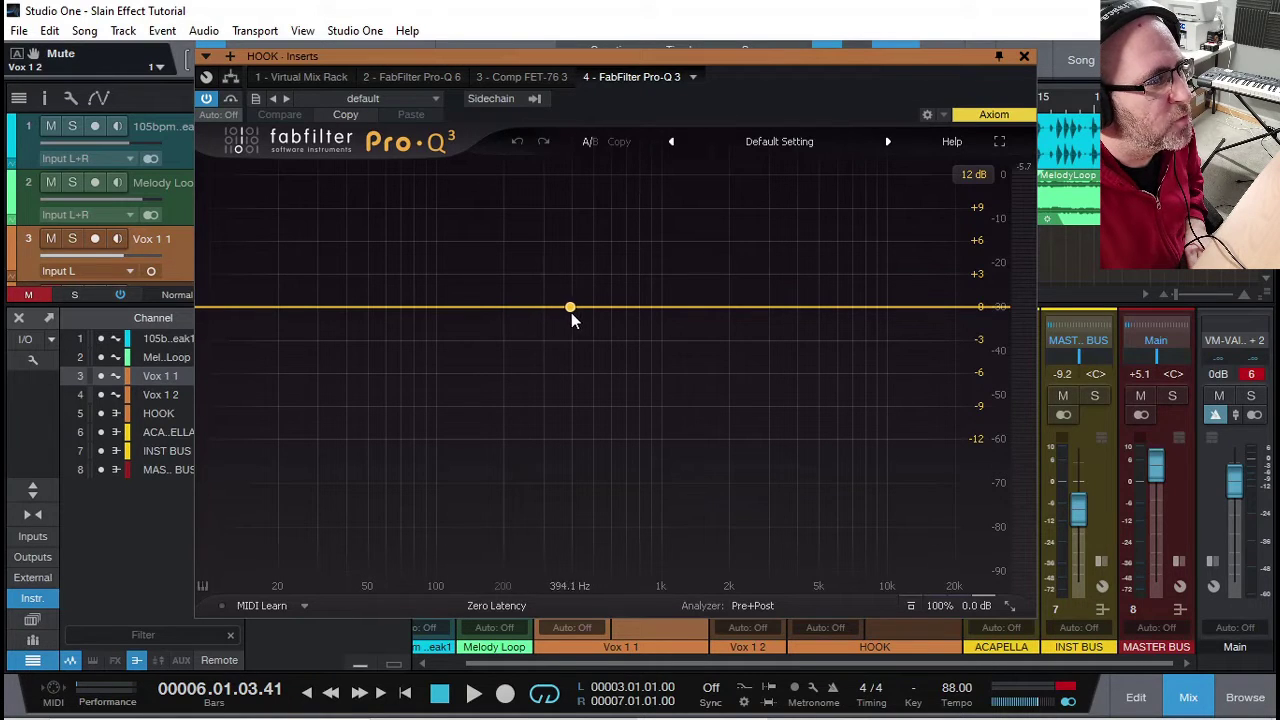
{"action": "left_click", "coordinate": [573, 316]}
{"action": "left_click", "coordinate": [420, 526]}
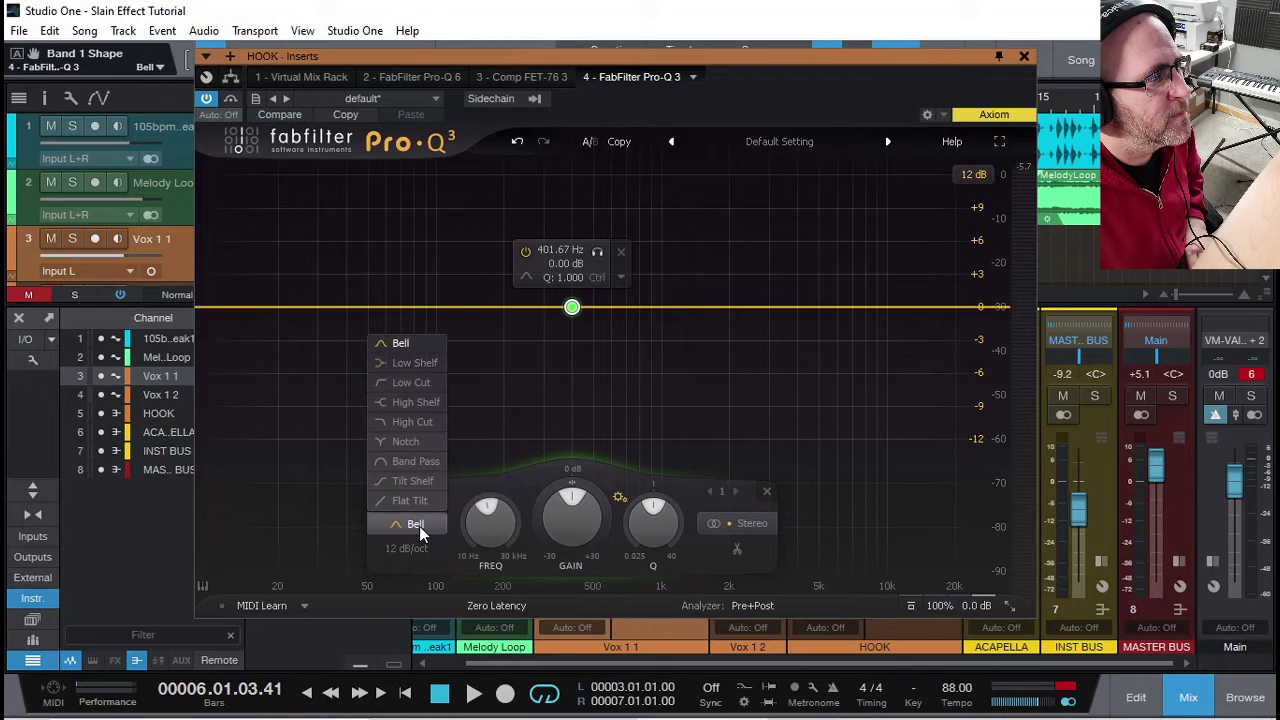
{"action": "left_click", "coordinate": [400, 385]}
{"action": "left_click", "coordinate": [408, 548]}
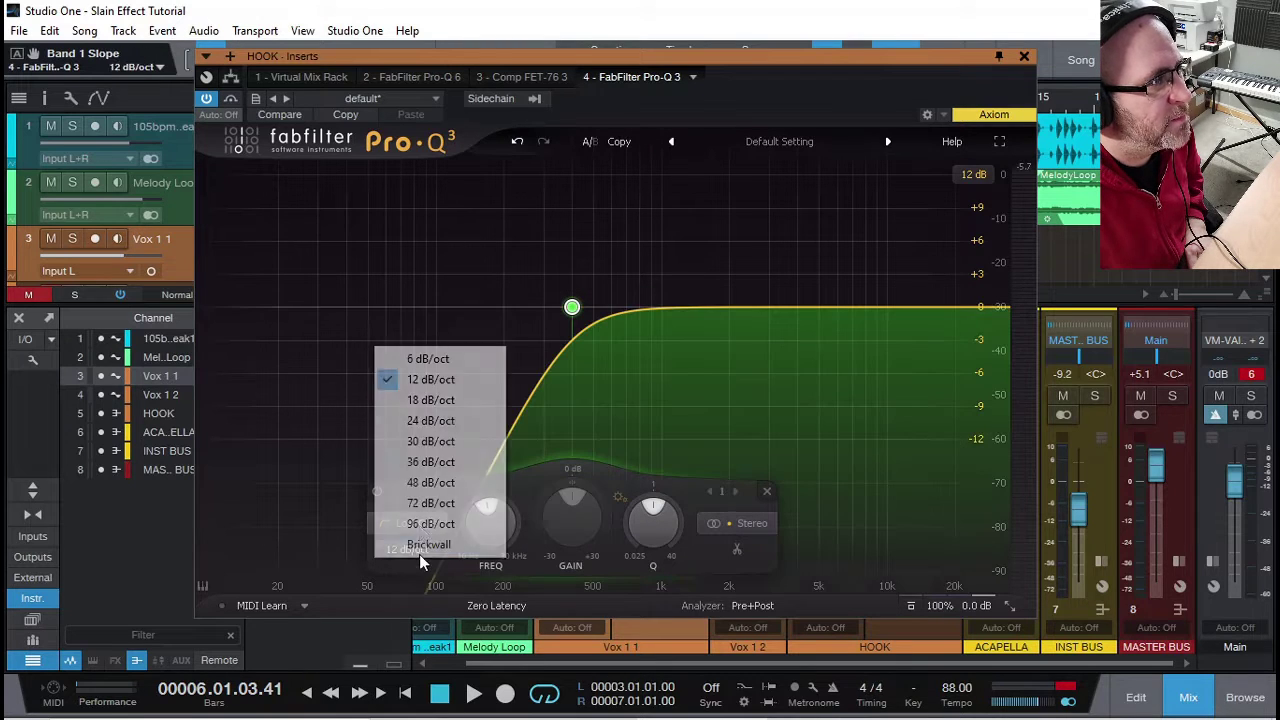
{"action": "left_click", "coordinate": [430, 461]}
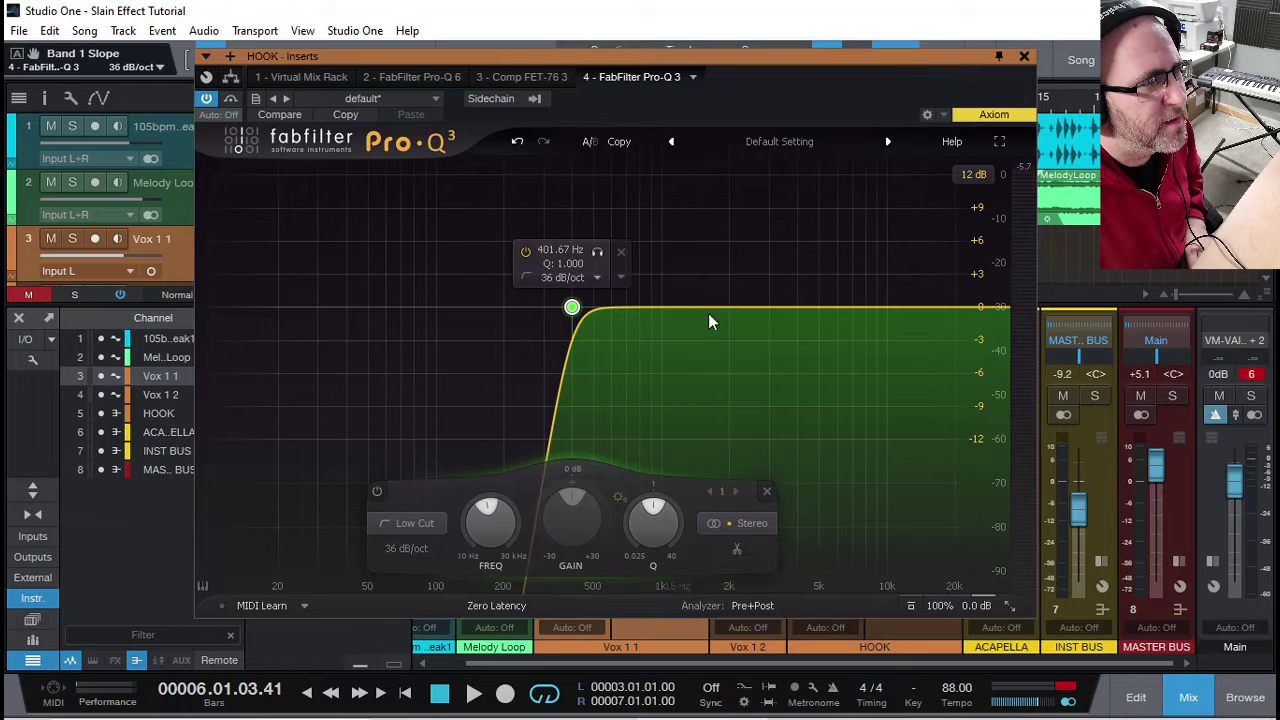
Add a second Pro-Q 3 band at about 4 kHz as a high cut with a 36 dB/oct slope.
{"action": "left_click", "coordinate": [797, 308]}
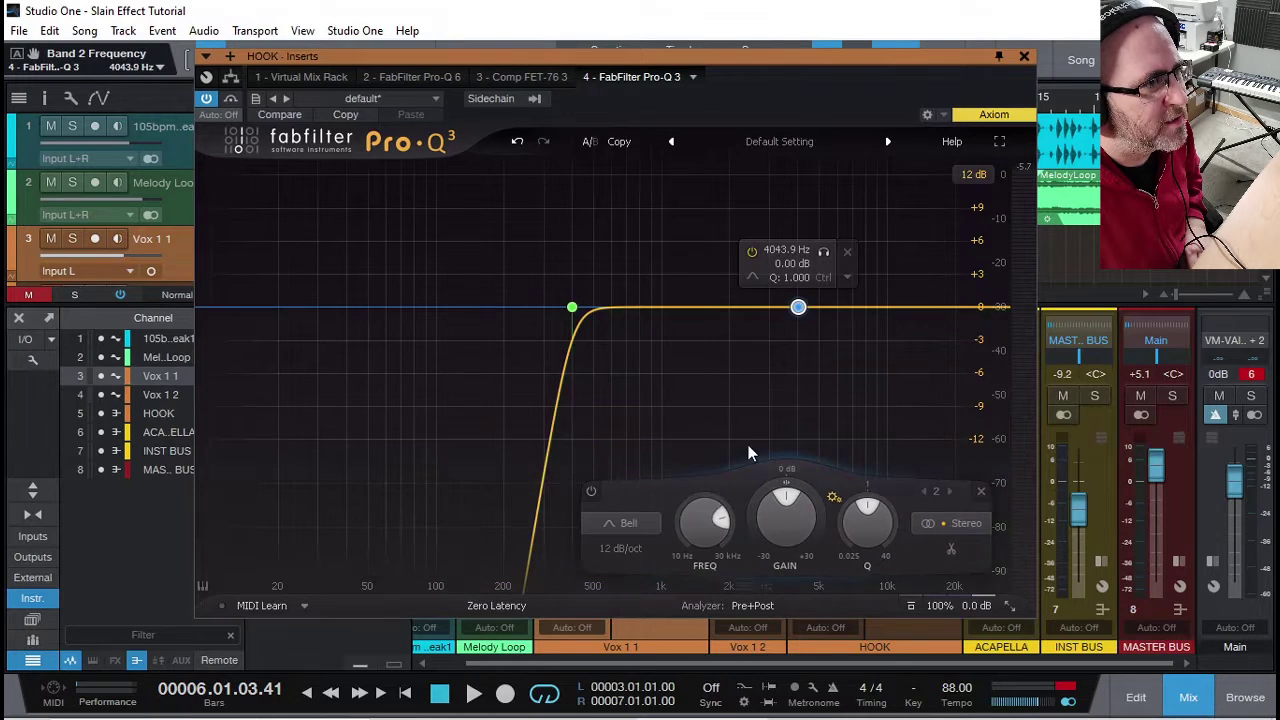
{"action": "left_click", "coordinate": [629, 523]}
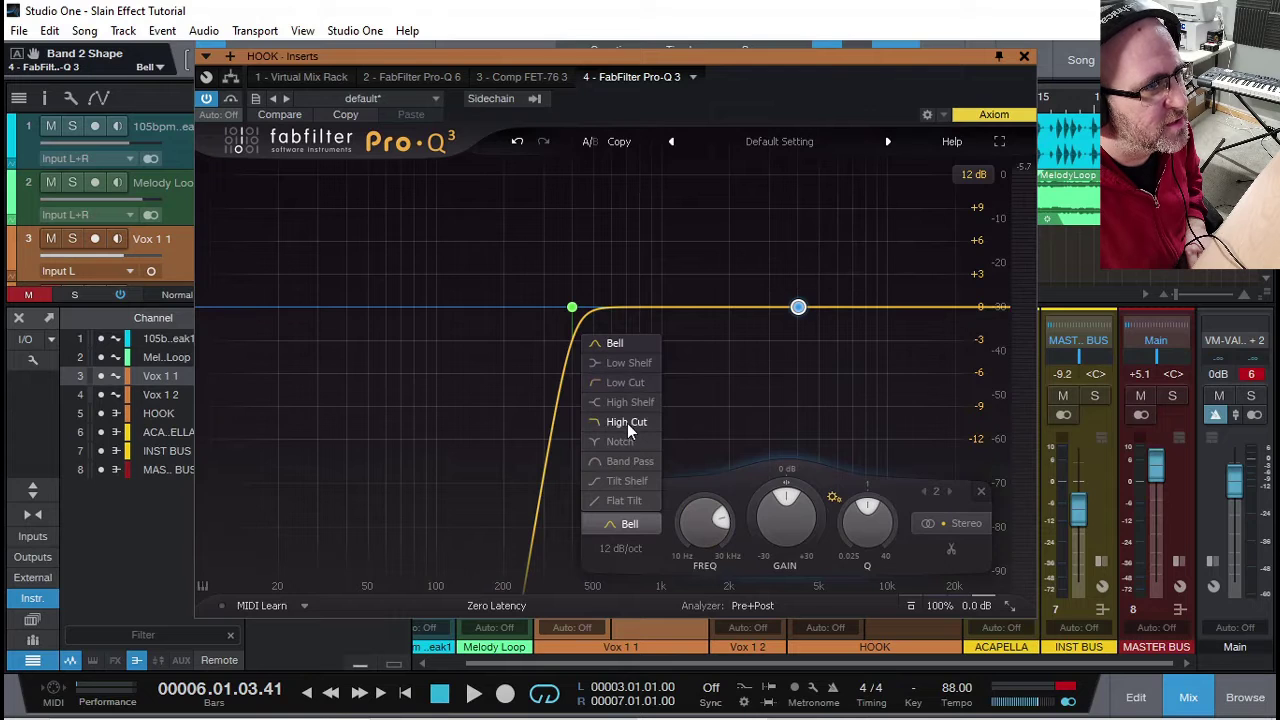
{"action": "left_click", "coordinate": [626, 421]}
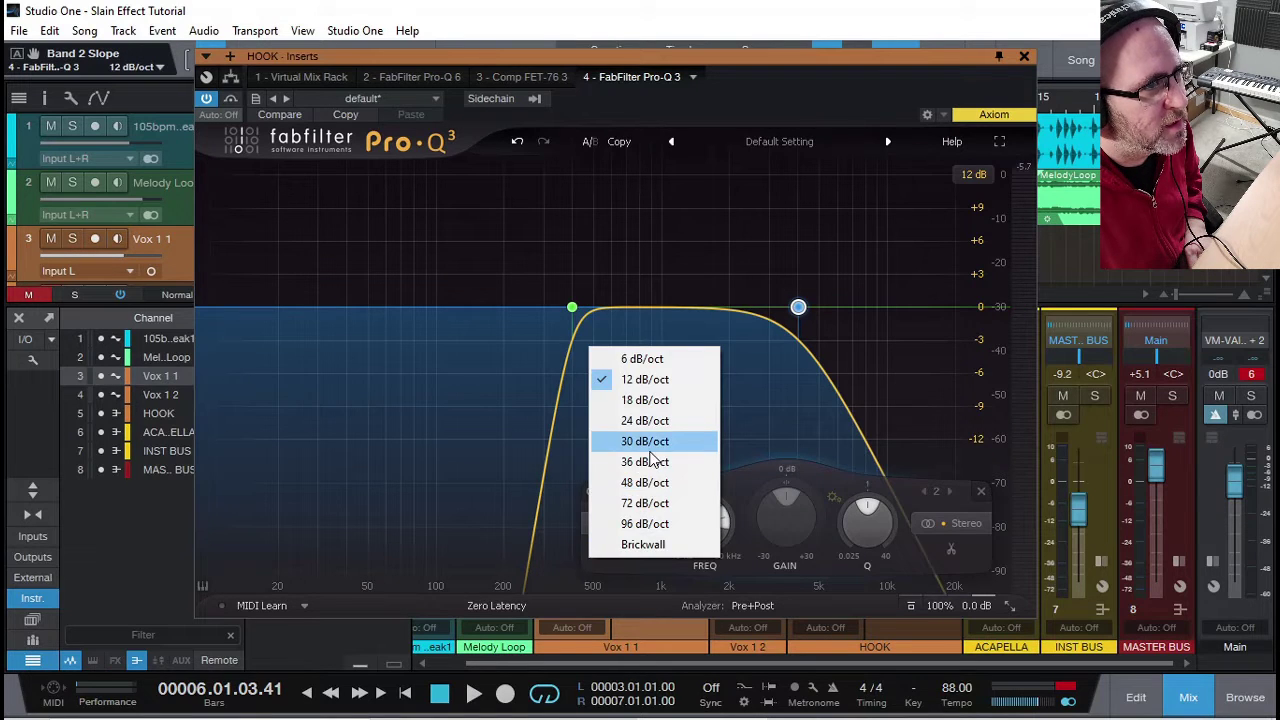
{"action": "left_click", "coordinate": [645, 441]}
{"action": "left_click", "coordinate": [632, 550]}
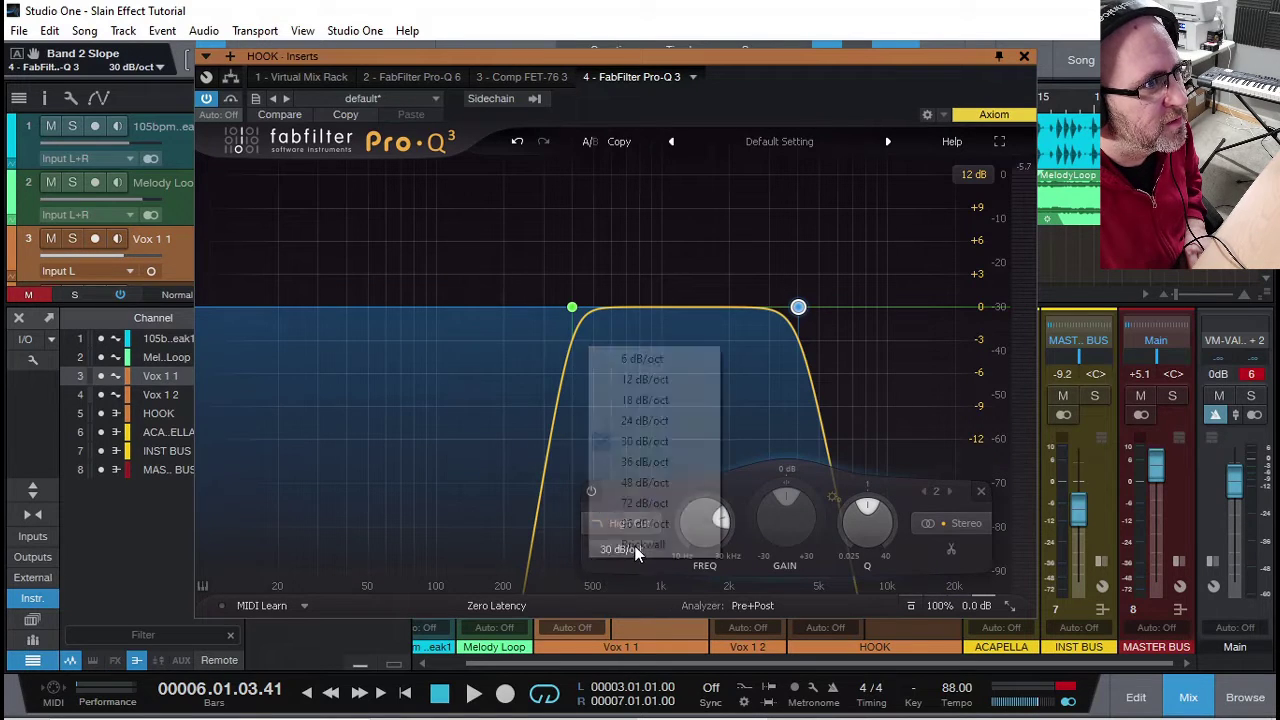
{"action": "left_click", "coordinate": [640, 443]}
{"action": "left_click", "coordinate": [637, 559]}
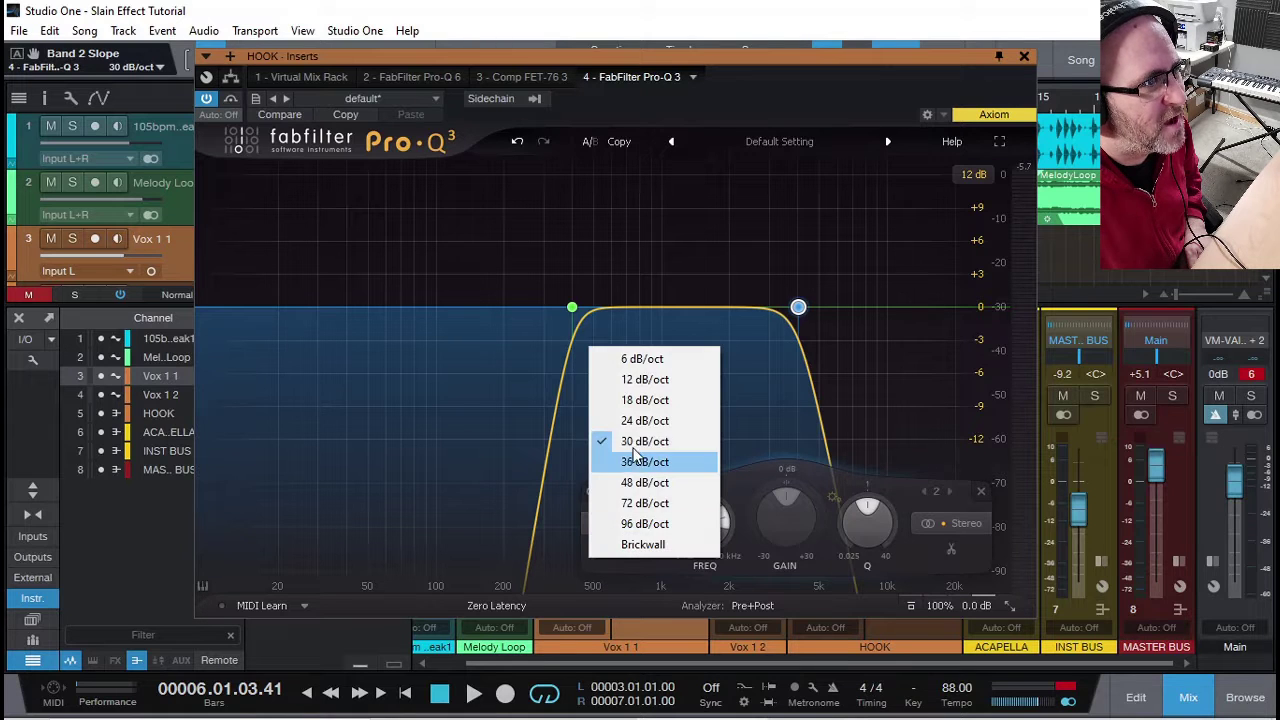
{"action": "left_click", "coordinate": [643, 459]}
Play the hook and compare the vocals with the Pro-Q 3 bypassed and active.
{"action": "key", "text": "space"}
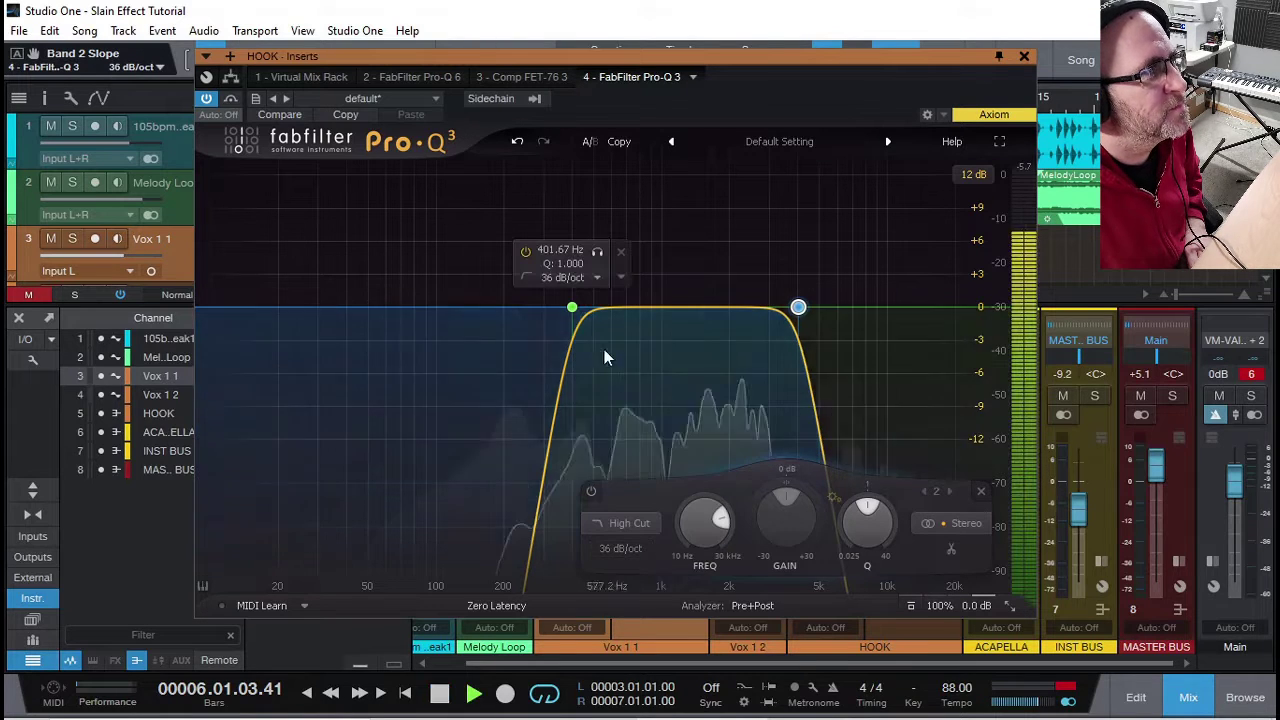
{"action": "left_click_drag", "start_coordinate": [367, 56], "coordinate": [357, 59]}
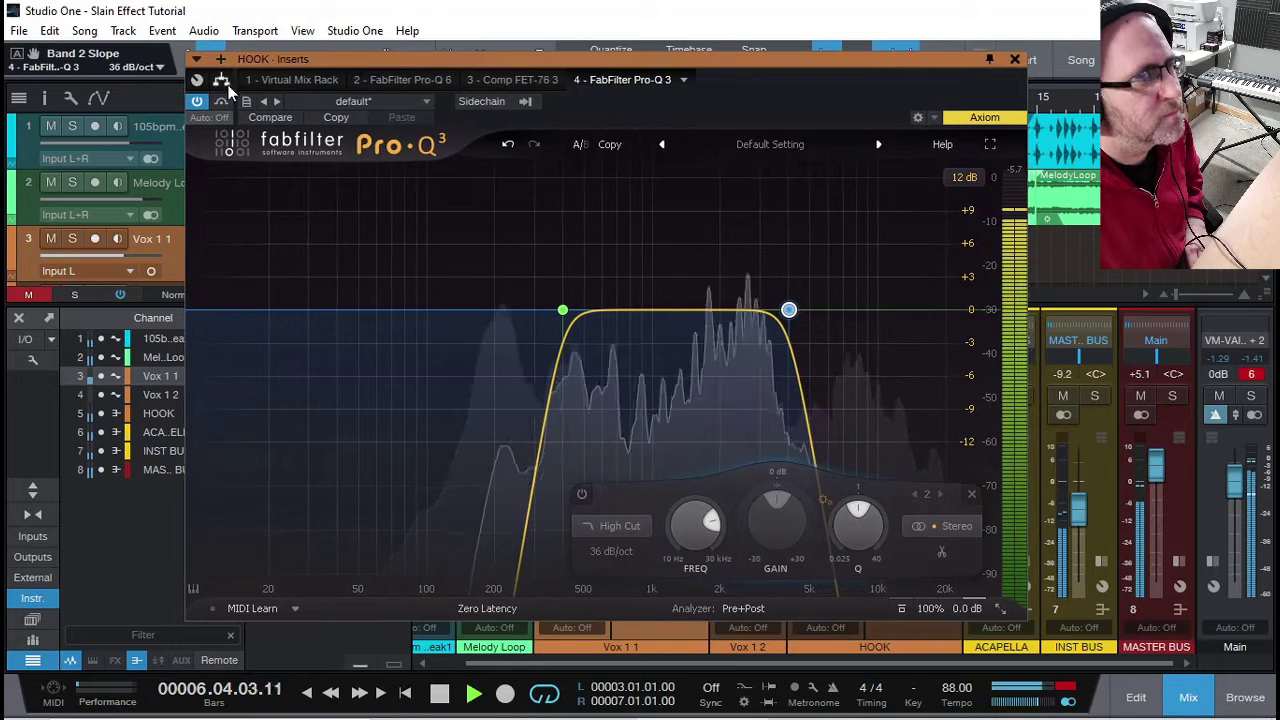
{"action": "left_click", "coordinate": [200, 102]}
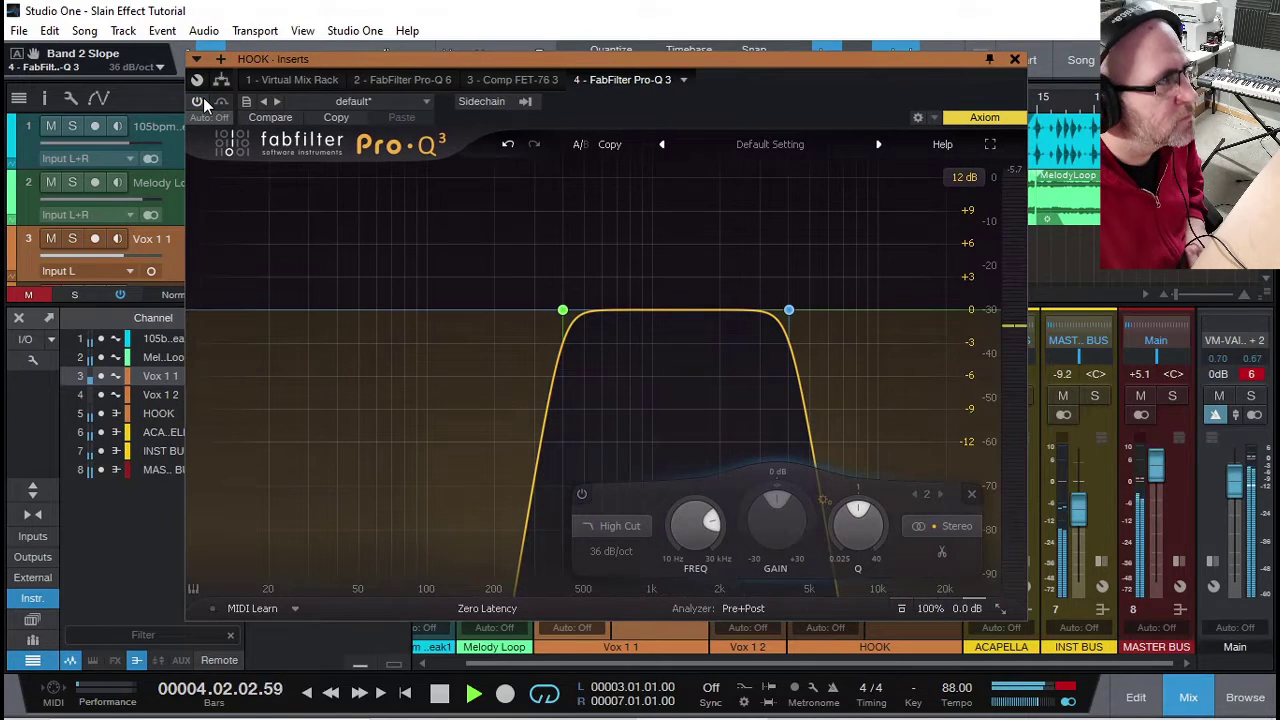
{"action": "left_click", "coordinate": [200, 102]}
Widen the vocal filter to about 204 Hz for the low cut and 6.1 kHz for the high cut, audition it and close the equalizer.
{"action": "mouse_move", "coordinate": [789, 311]}
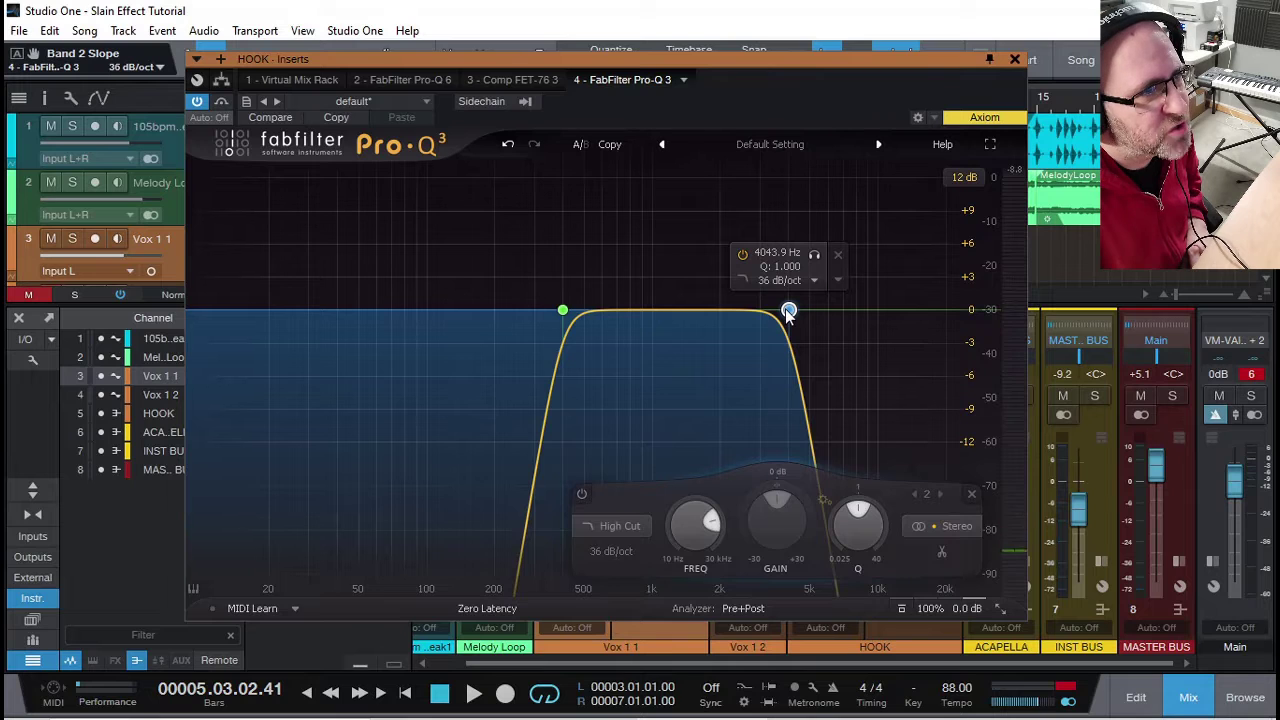
{"action": "left_click_drag", "start_coordinate": [789, 311], "coordinate": [841, 315]}
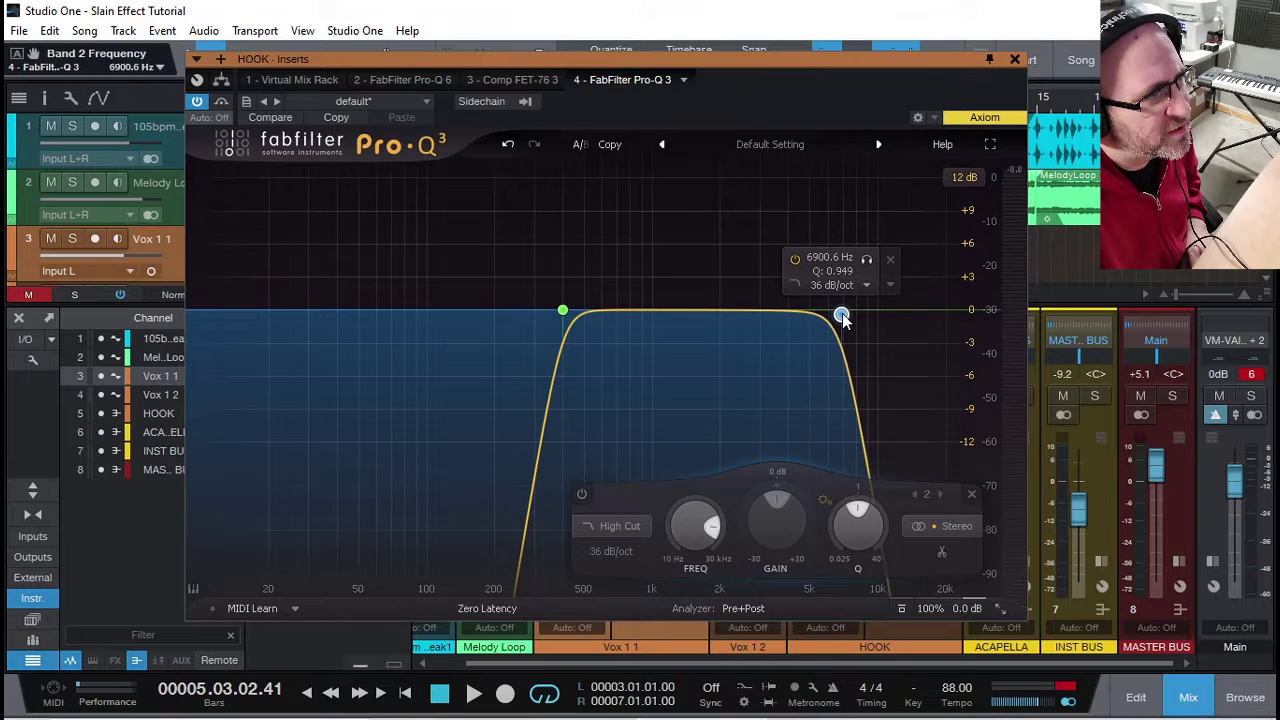
{"action": "left_click_drag", "start_coordinate": [565, 316], "coordinate": [497, 317]}
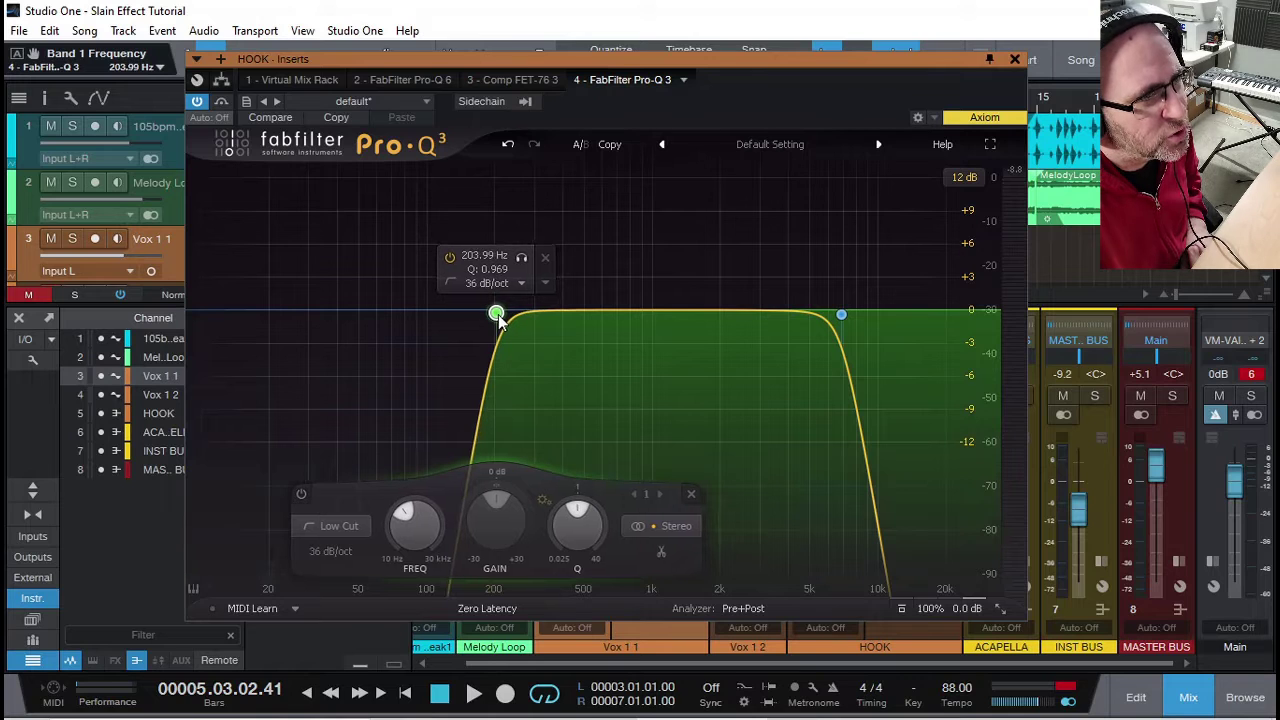
{"action": "left_click_drag", "start_coordinate": [846, 317], "coordinate": [831, 314]}
{"action": "key", "text": "space"}
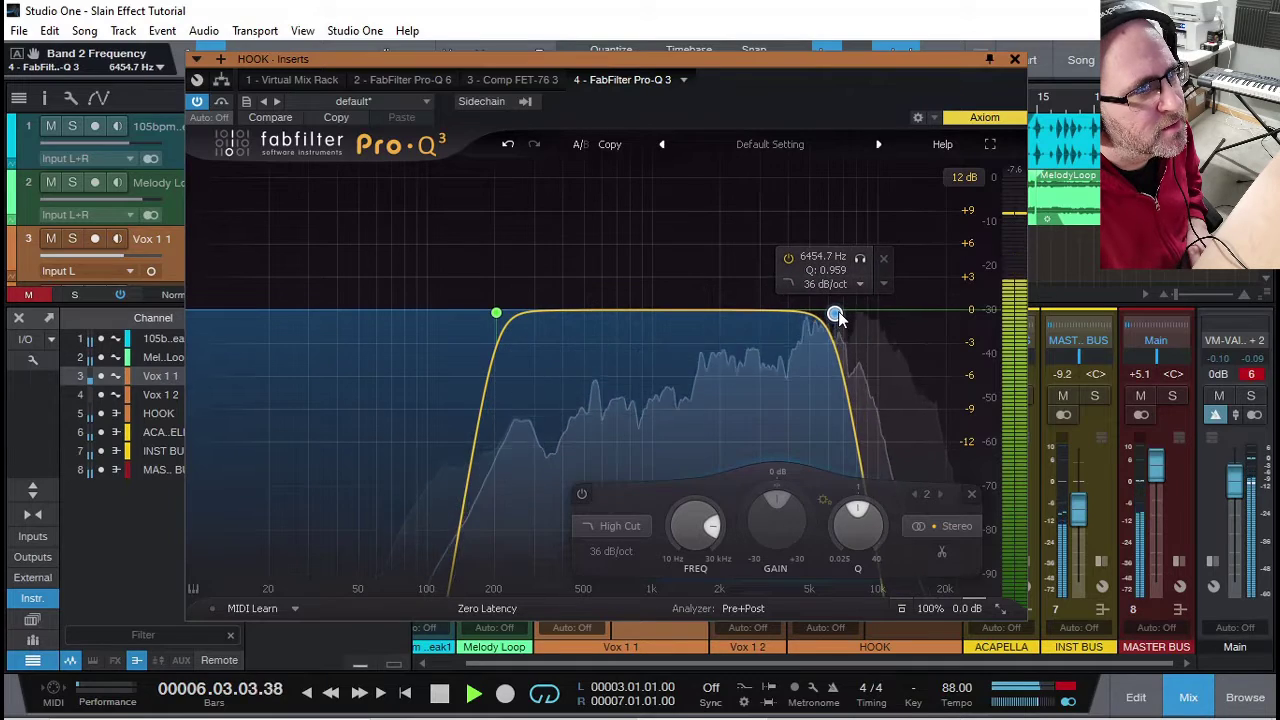
{"action": "left_click", "coordinate": [1015, 58]}
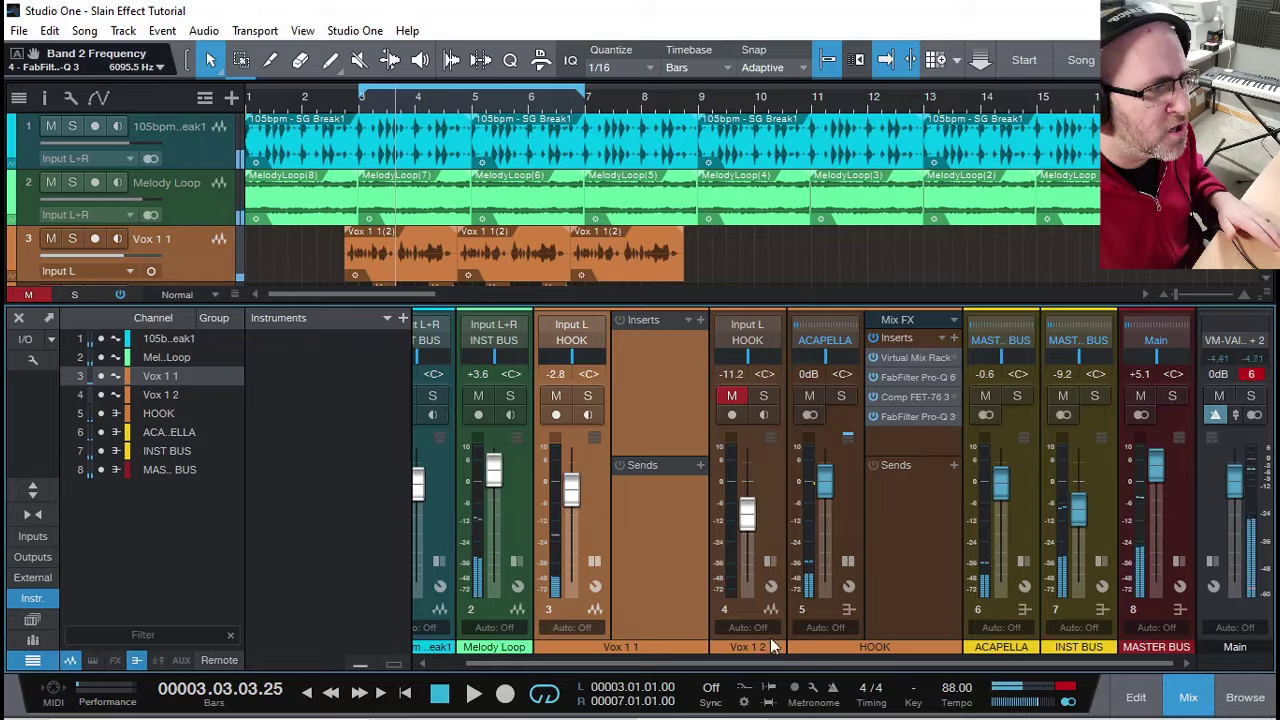
Select the HOOK bus and slightly enlarge its inserts area in the mix console.
{"action": "left_click", "coordinate": [921, 453]}
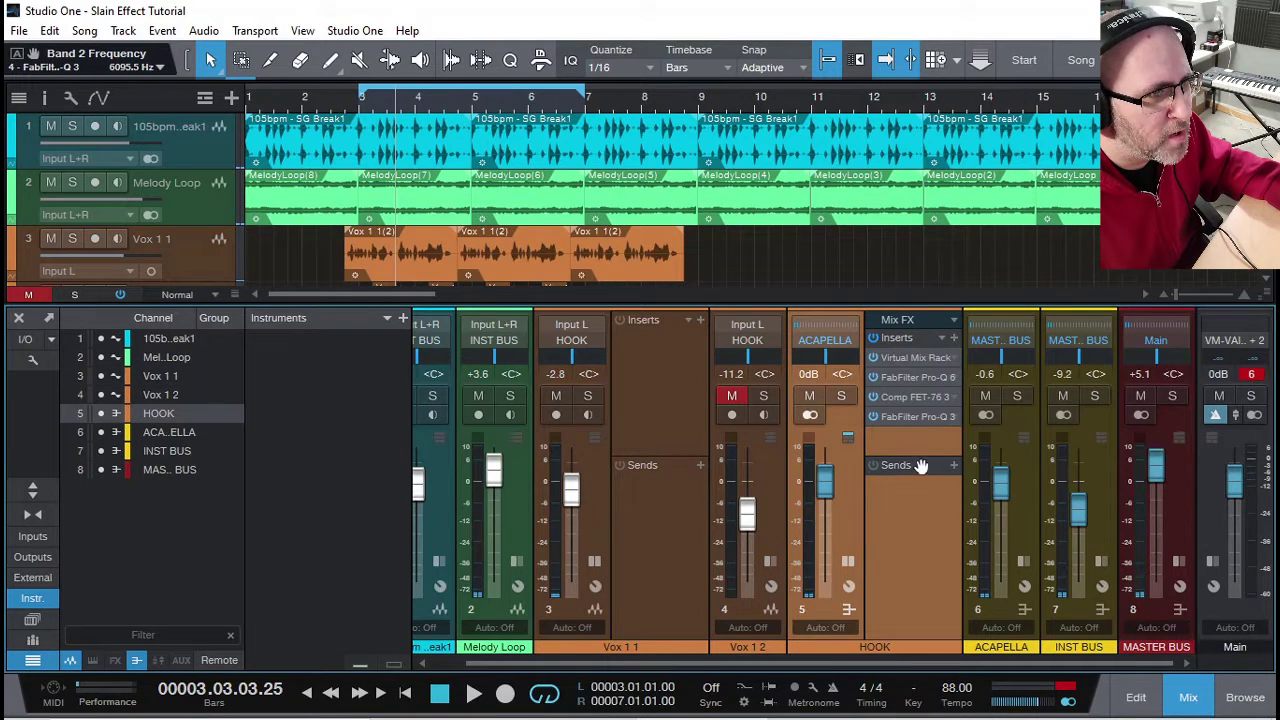
{"action": "left_click_drag", "start_coordinate": [920, 455], "coordinate": [917, 471]}
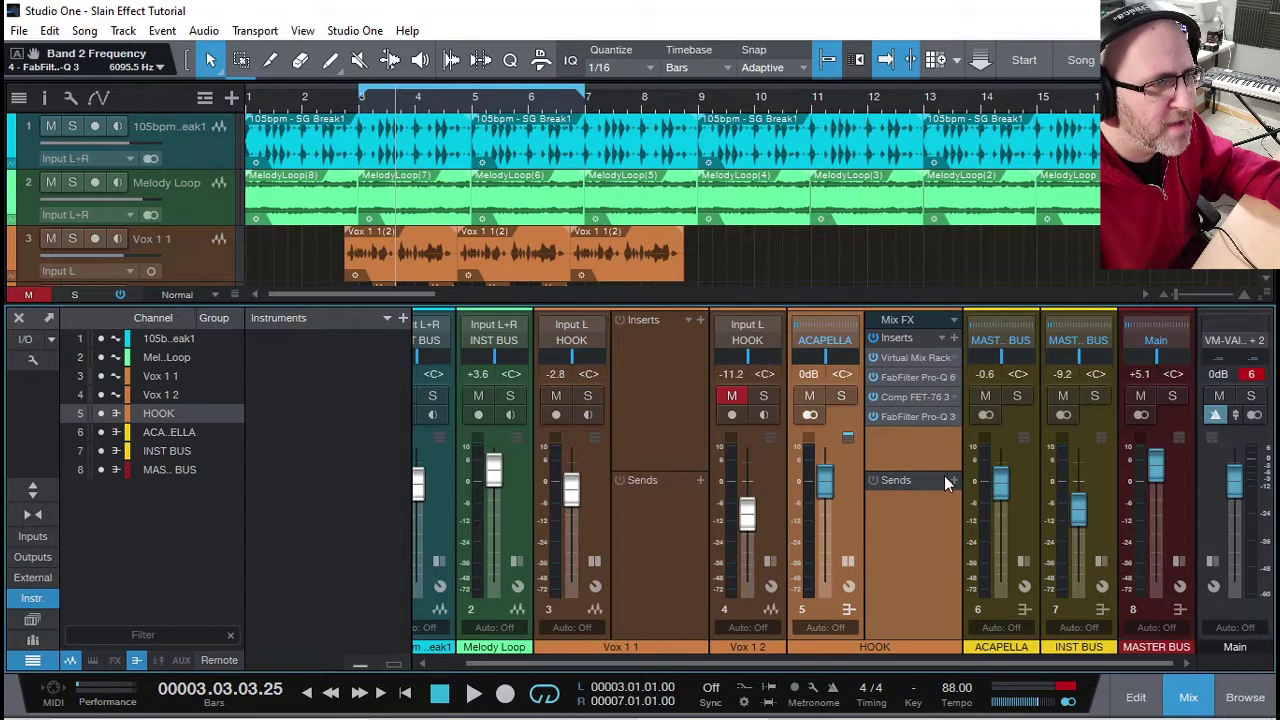
Add a send from the HOOK bus to a new FX channel and name that channel FX PARA COMP.
{"action": "left_click", "coordinate": [953, 480]}
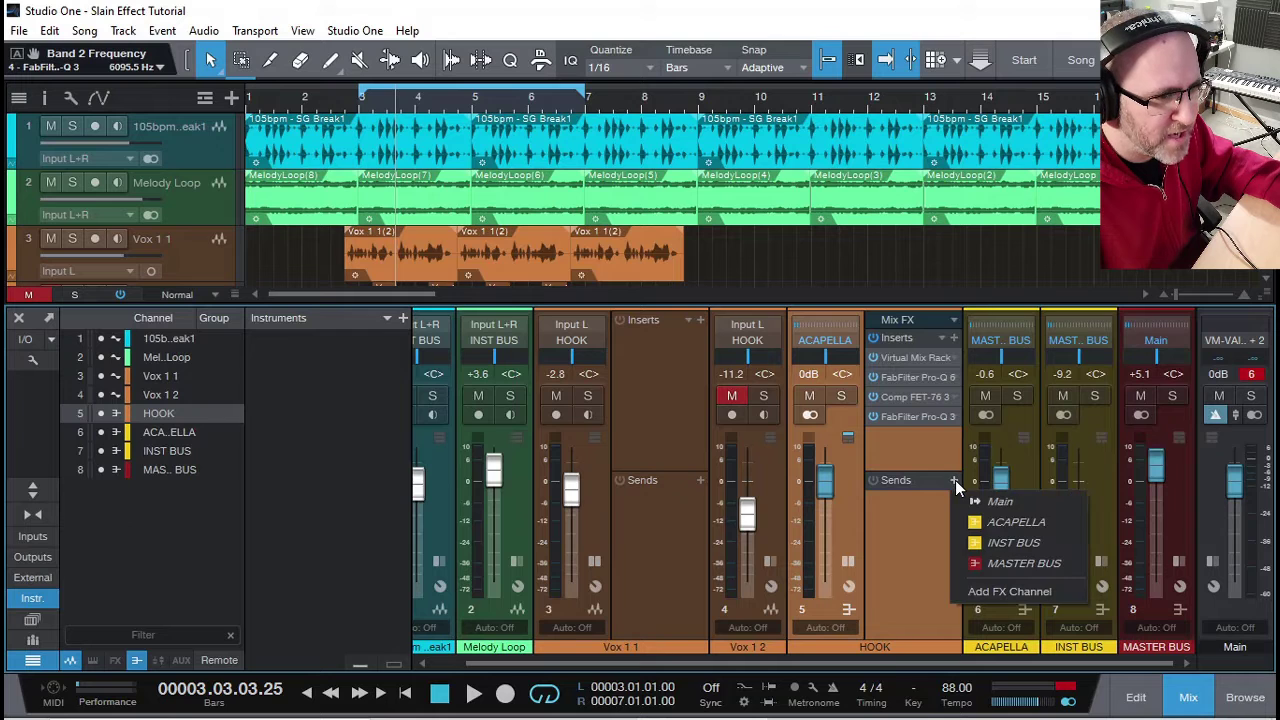
{"action": "left_click", "coordinate": [1002, 590]}
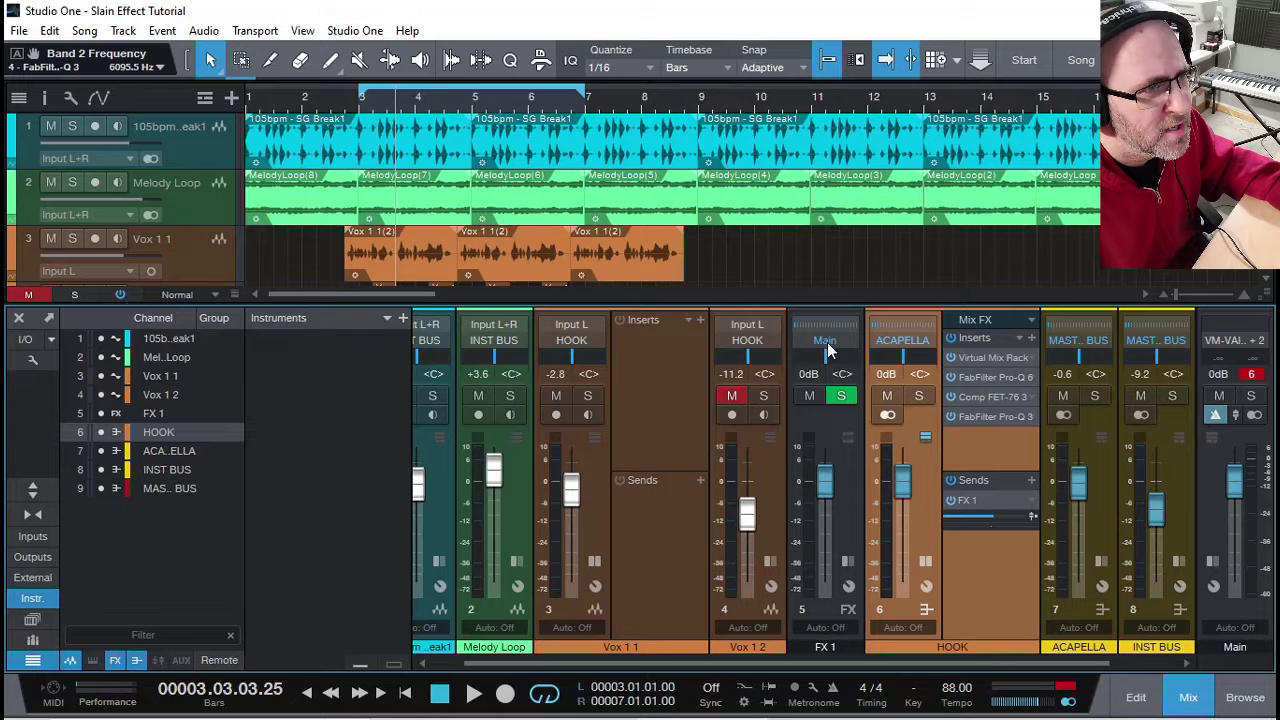
{"action": "double_click", "coordinate": [822, 648]}
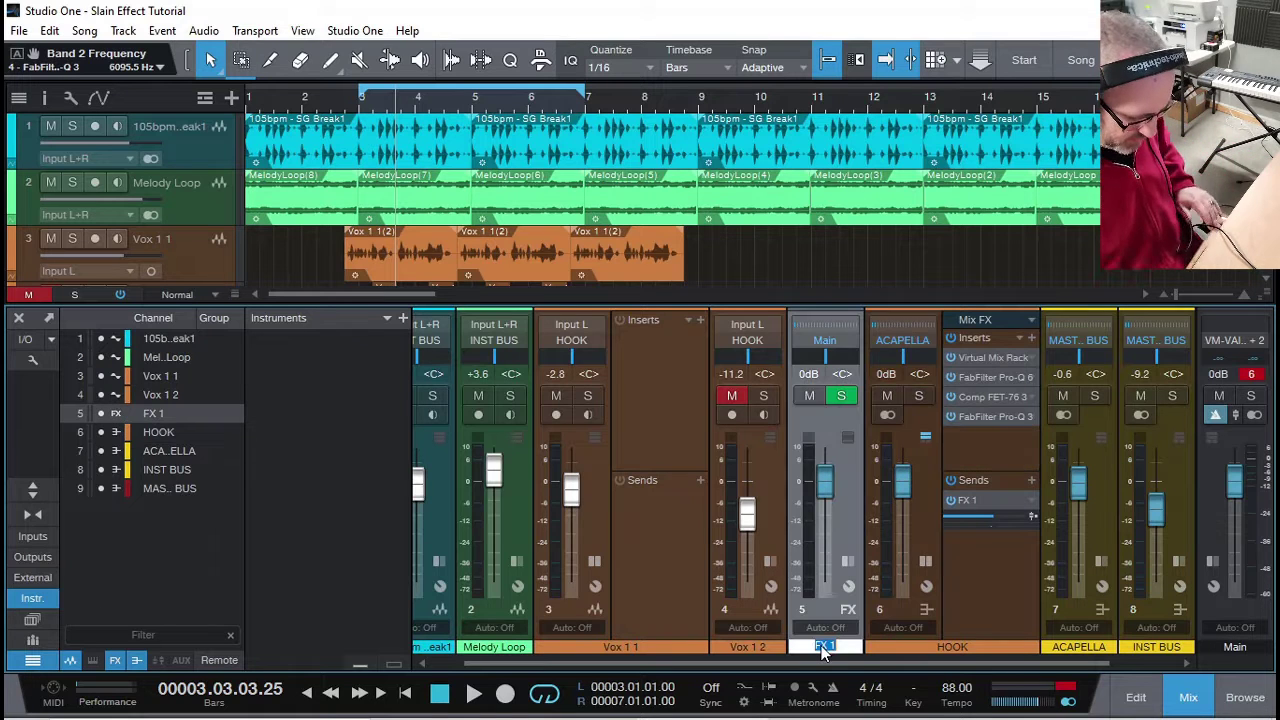
{"action": "type", "text": "F"}
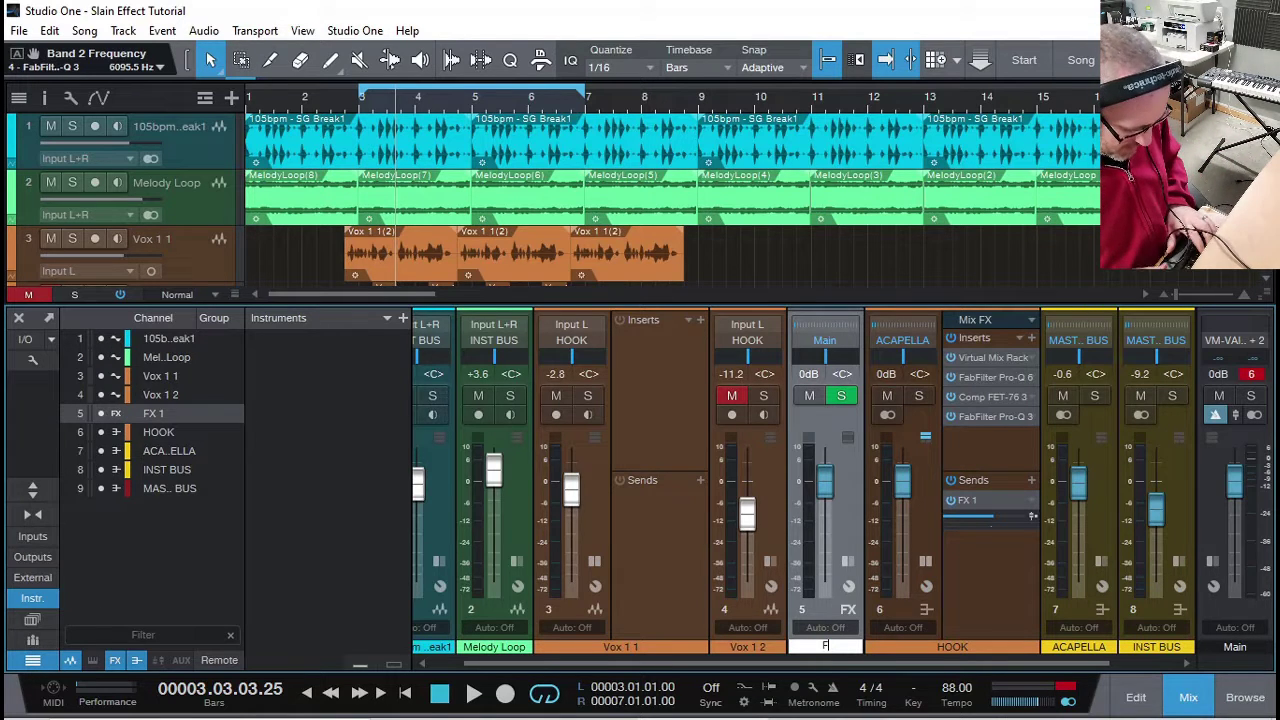
{"action": "type", "text": "X PARA COMP"}
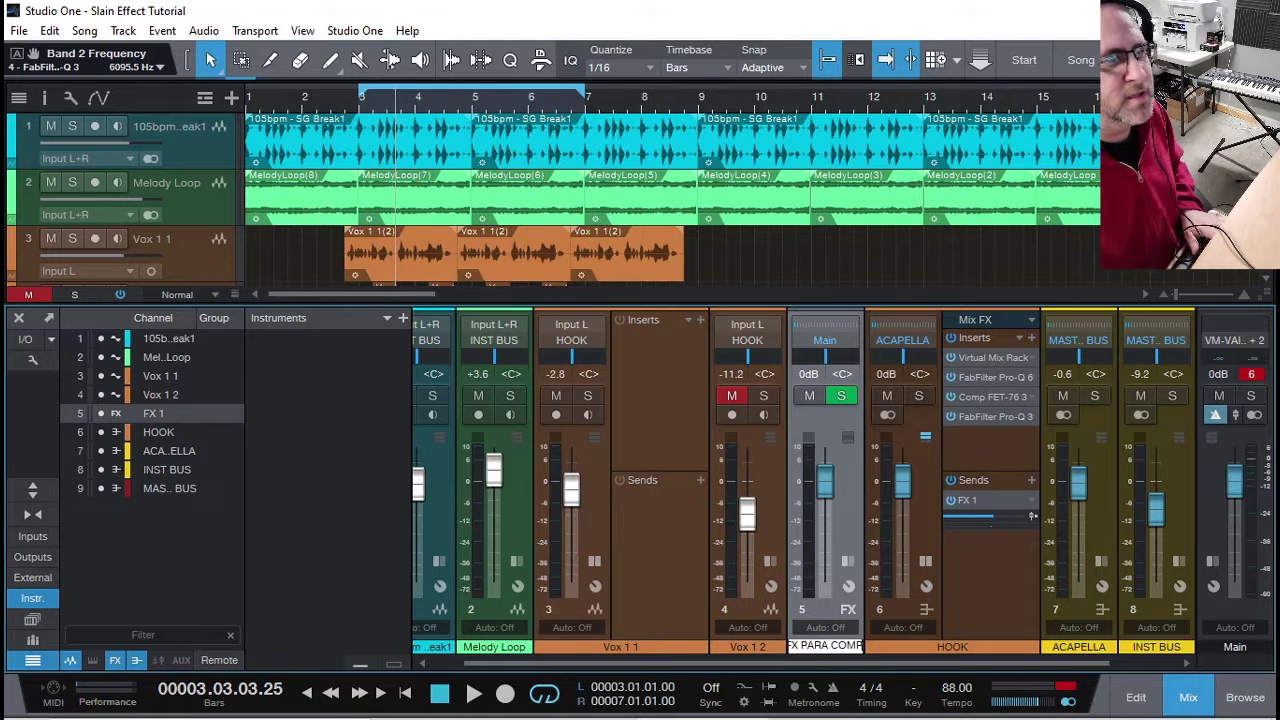
{"action": "key", "text": "Return"}
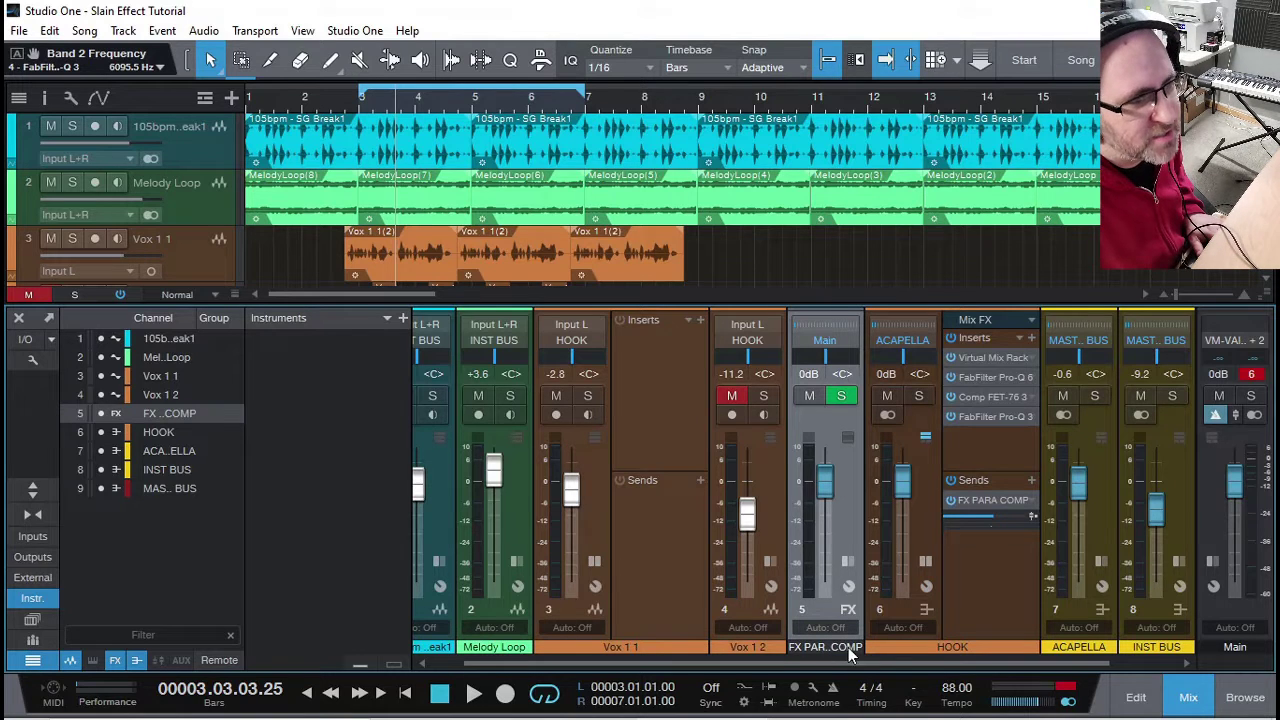
Create a bus for the FX PARA COMP channel and name it FX VOX BUS.
{"action": "scroll", "coordinate": [855, 661], "scroll_direction": "right", "scroll_amount": 1}
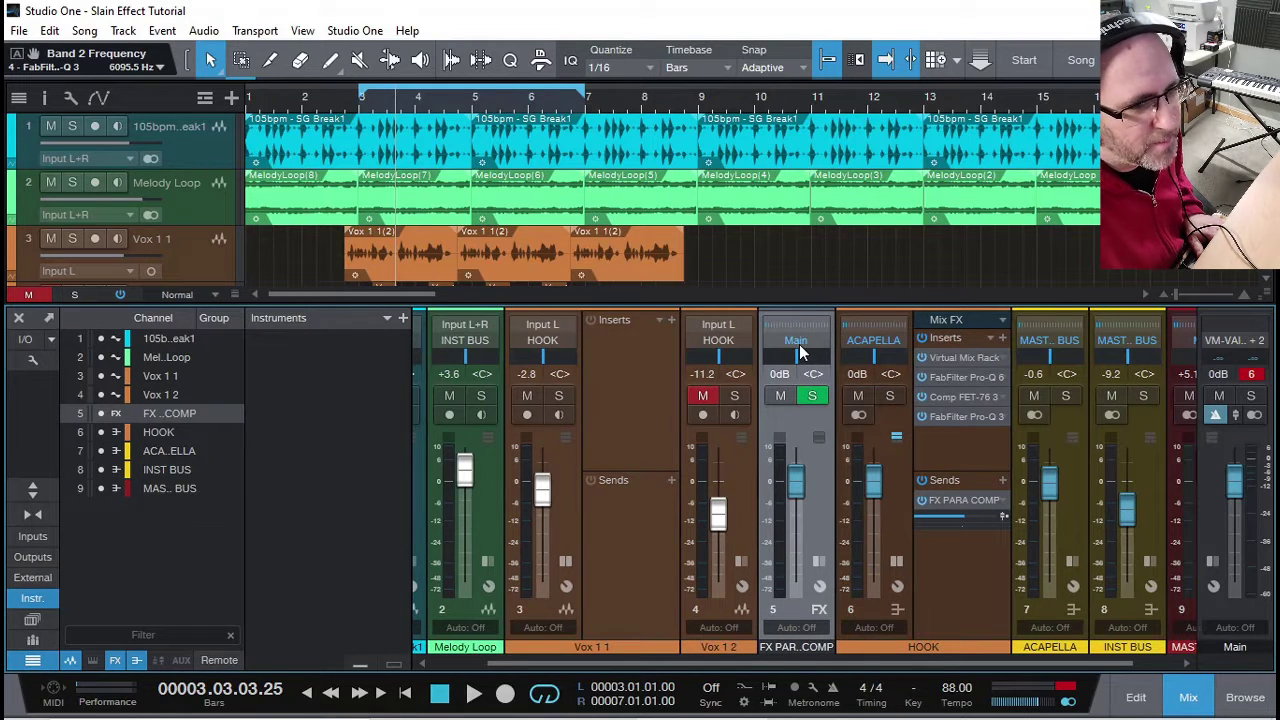
{"action": "scroll", "coordinate": [1000, 661], "scroll_direction": "right", "scroll_amount": 2}
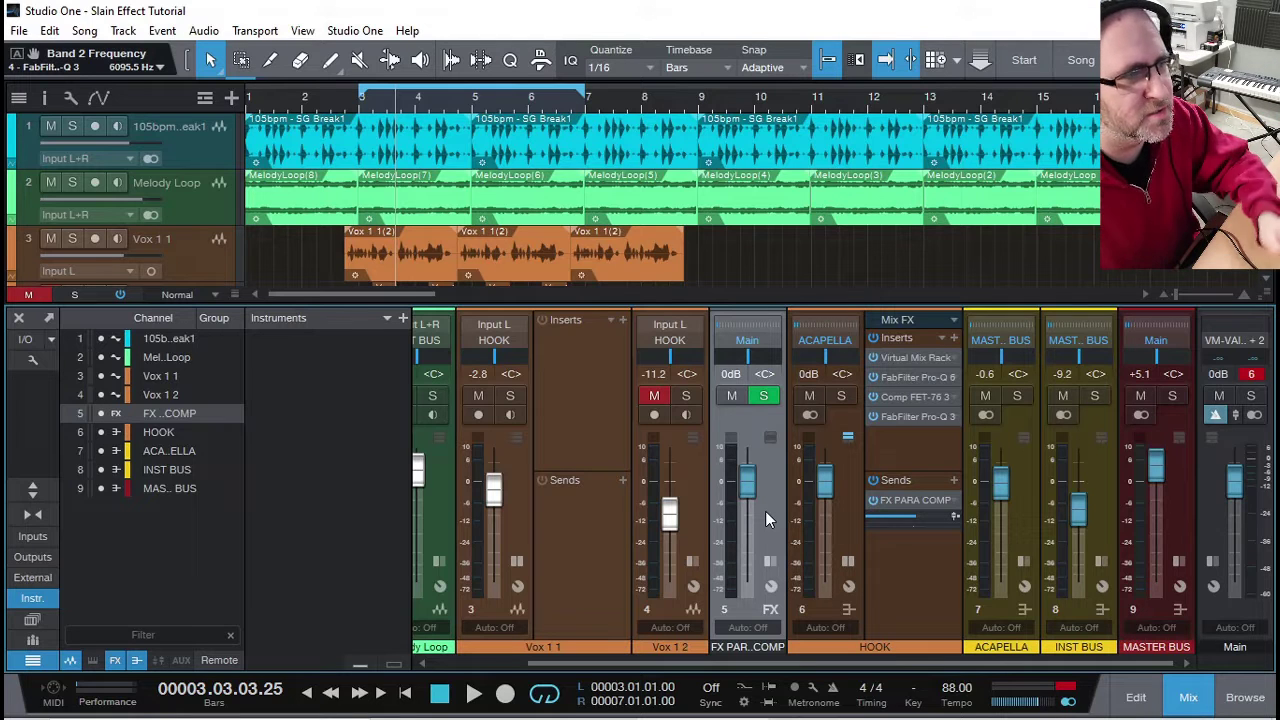
{"action": "right_click", "coordinate": [738, 347]}
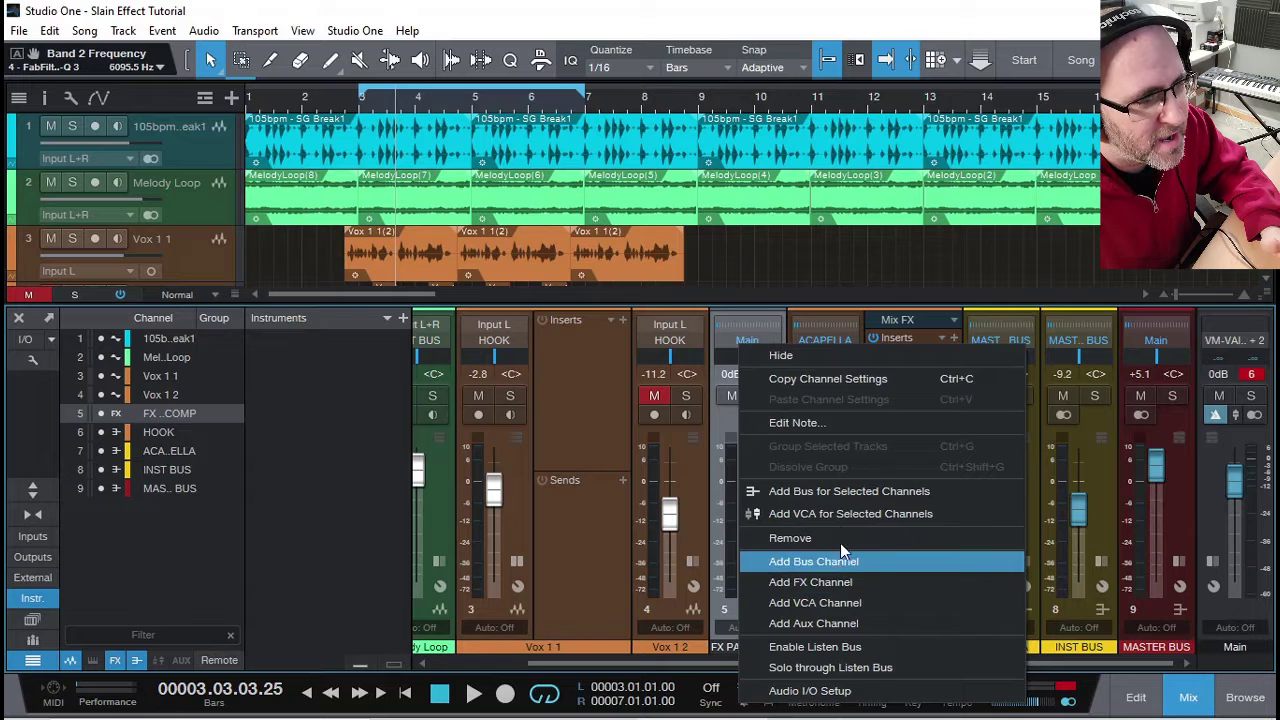
{"action": "left_click", "coordinate": [833, 491]}
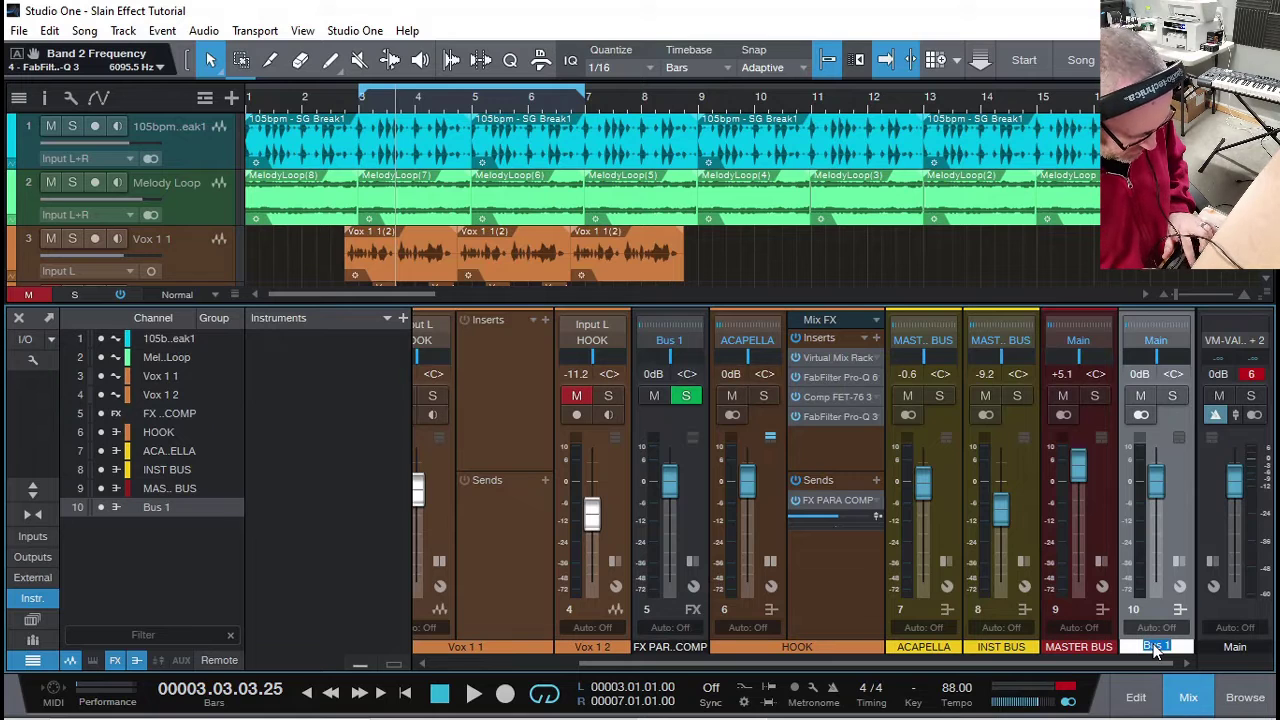
{"action": "type", "text": "FX VOX BUS"}
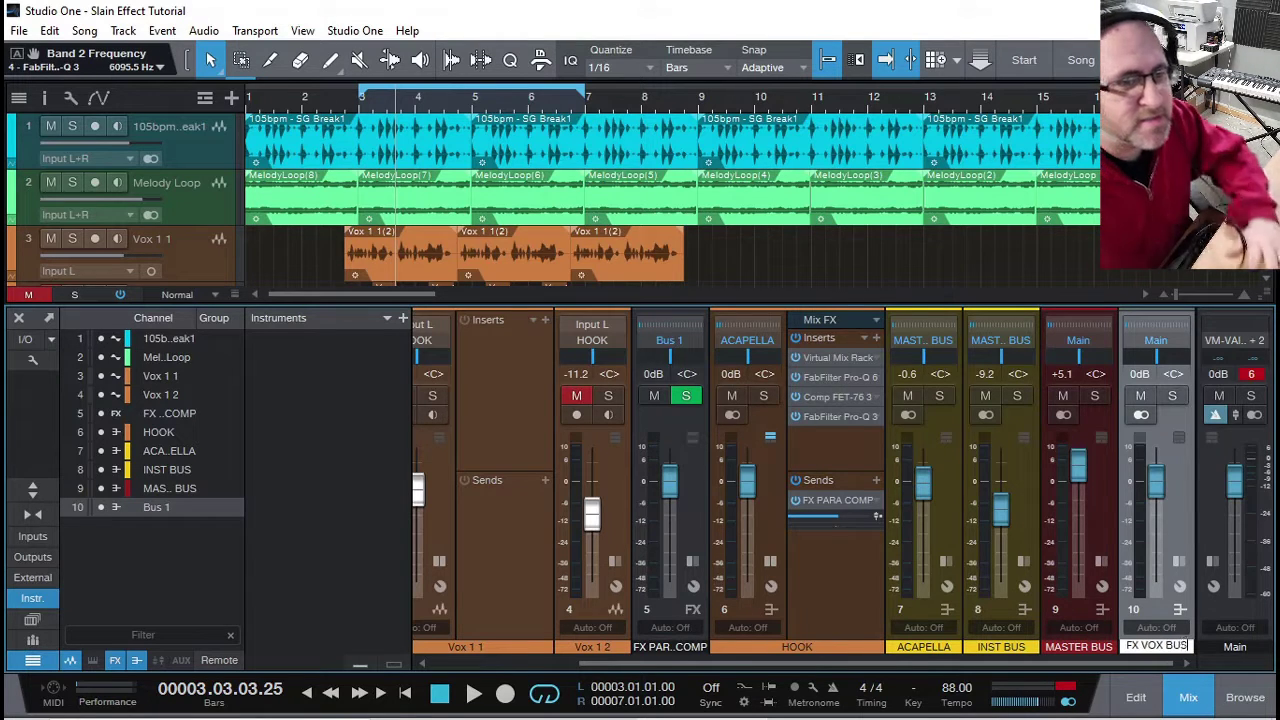
{"action": "key", "text": "Return"}
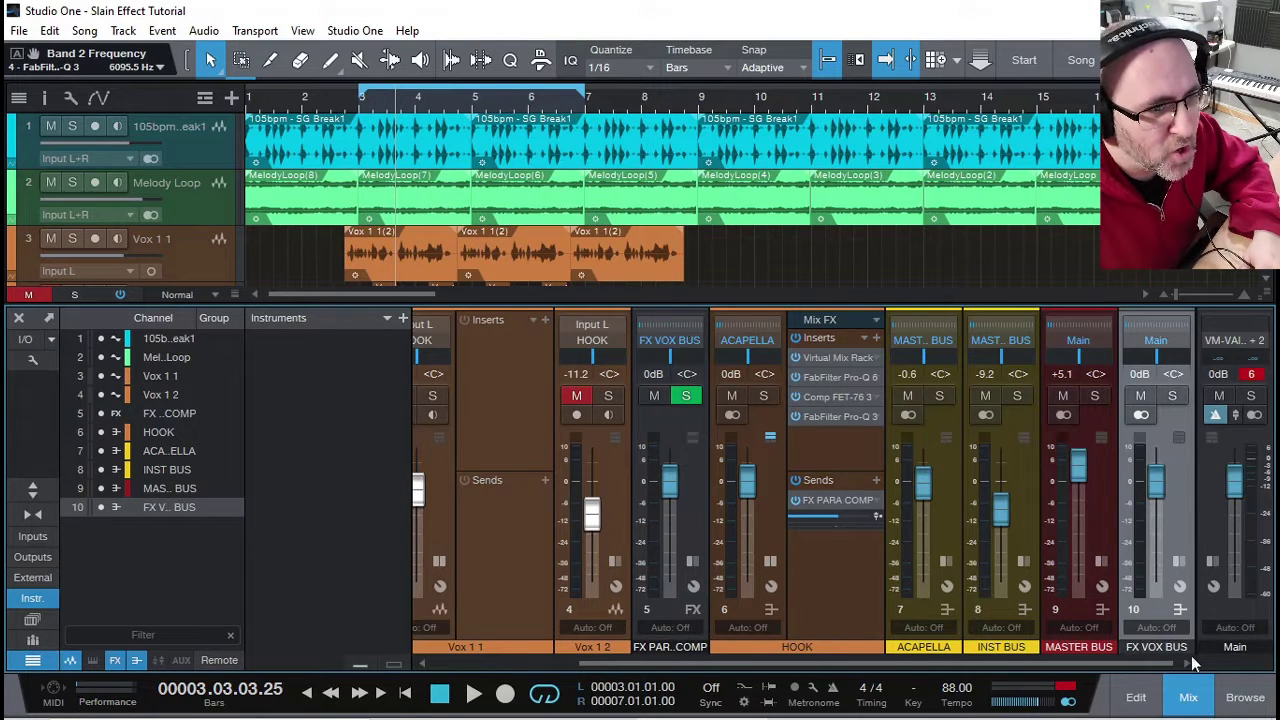
Move the FX VOX BUS between HOOK and ACAPELLA in the mixer and route its output to ACAPELLA.
{"action": "left_click_drag", "start_coordinate": [1146, 614], "coordinate": [902, 626]}
{"action": "left_click", "coordinate": [921, 341]}
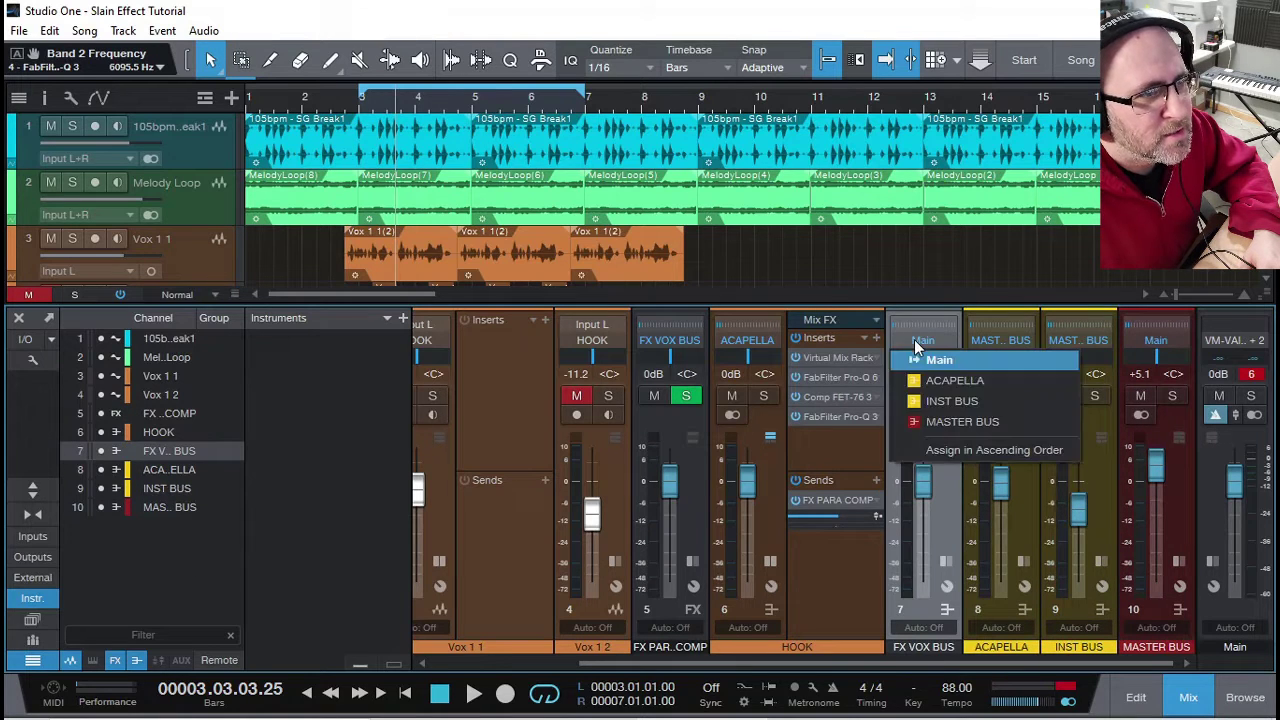
{"action": "left_click", "coordinate": [941, 381]}
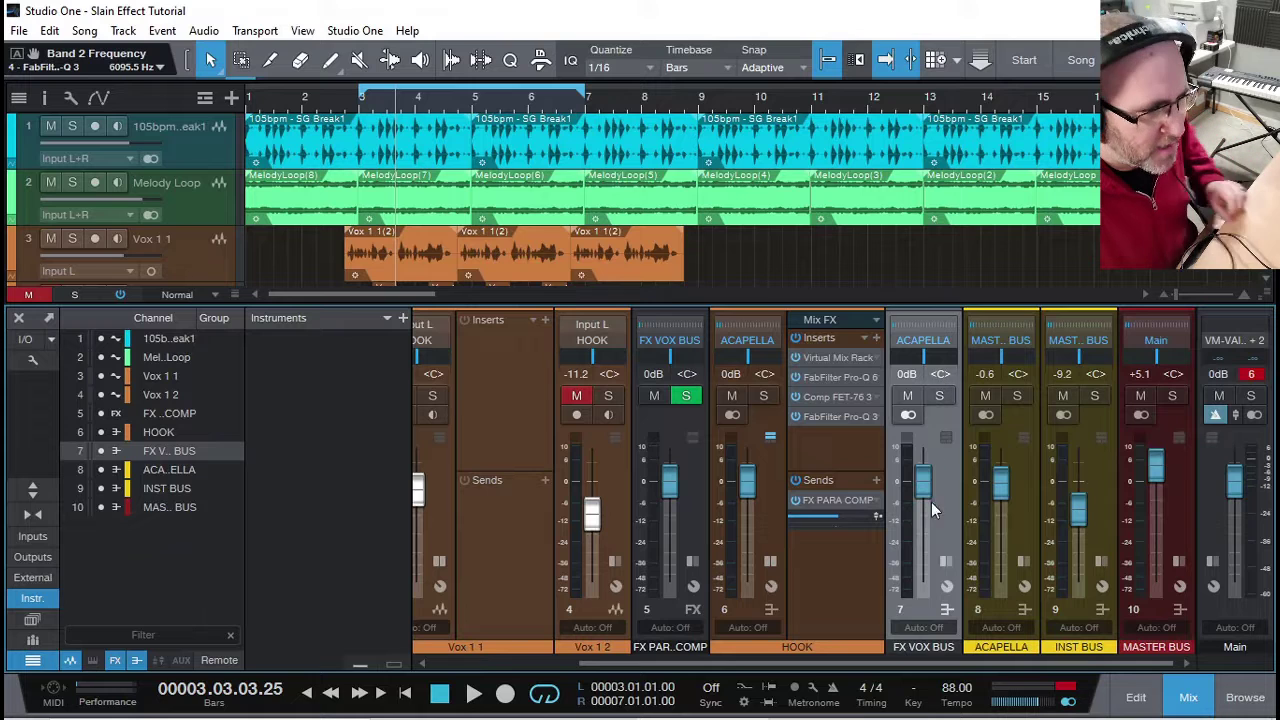
Color the FX VOX BUS dark green and the FX PARA COMP channel bright green.
{"action": "left_click", "coordinate": [925, 649]}
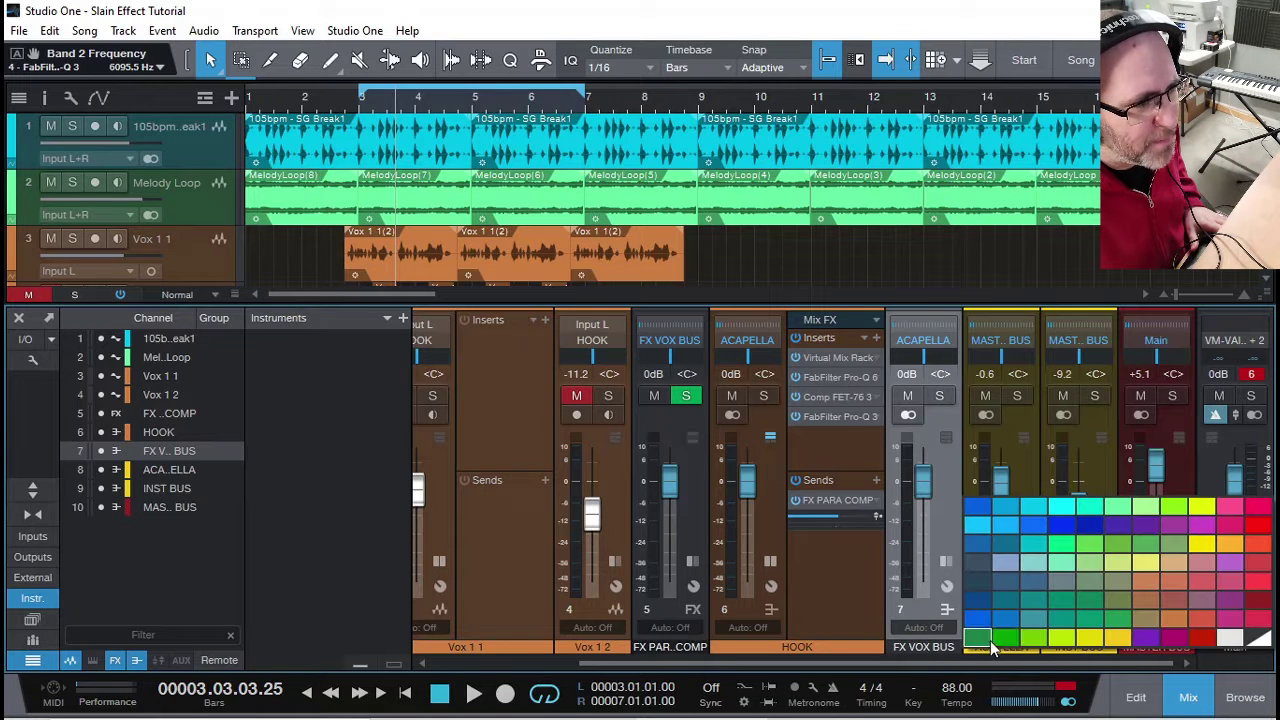
{"action": "left_click", "coordinate": [990, 643]}
{"action": "left_click", "coordinate": [673, 614]}
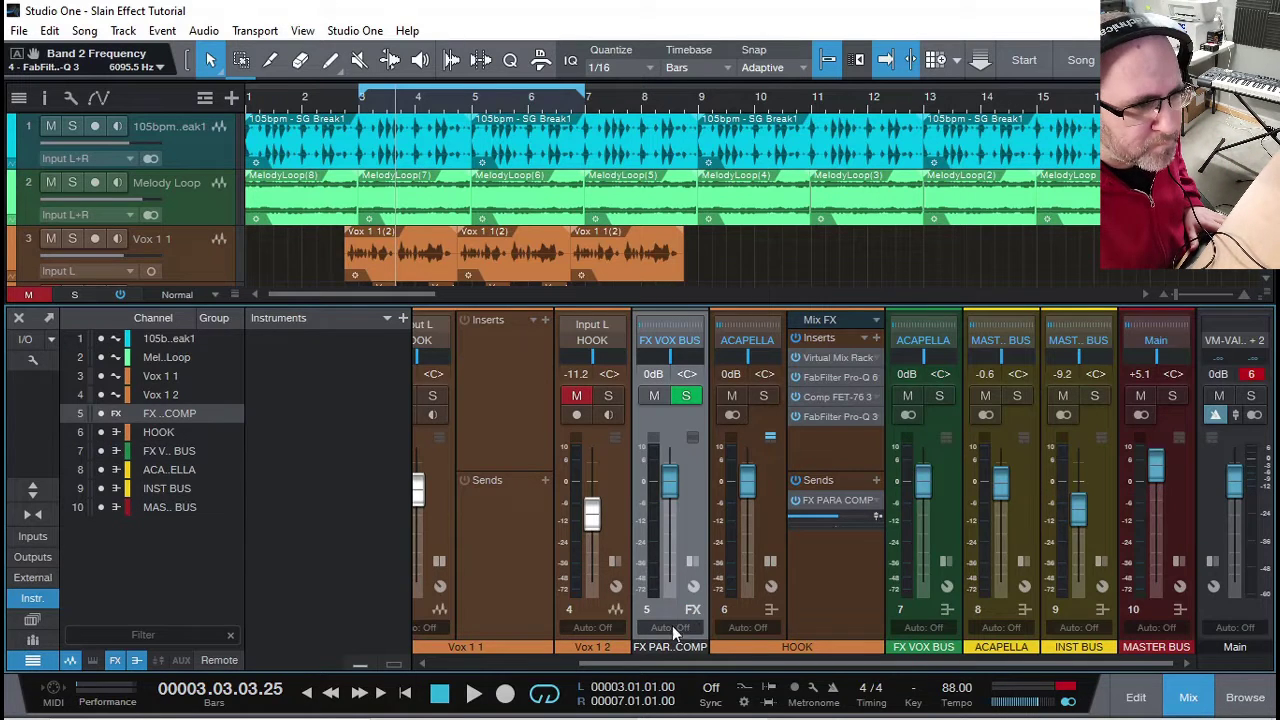
{"action": "left_click", "coordinate": [676, 646]}
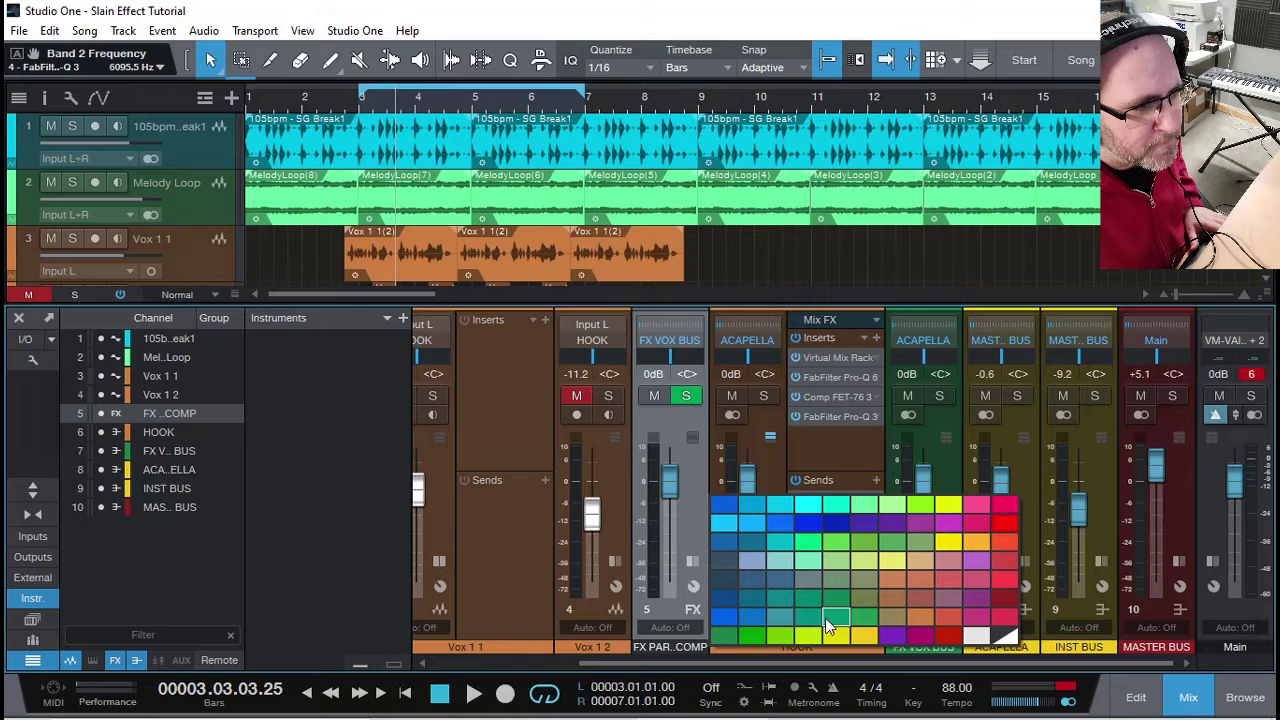
{"action": "left_click", "coordinate": [744, 636]}
Deactivate the HOOK bus's send to FX PARA COMP and play a short stretch of the hook without it.
{"action": "left_click", "coordinate": [771, 488]}
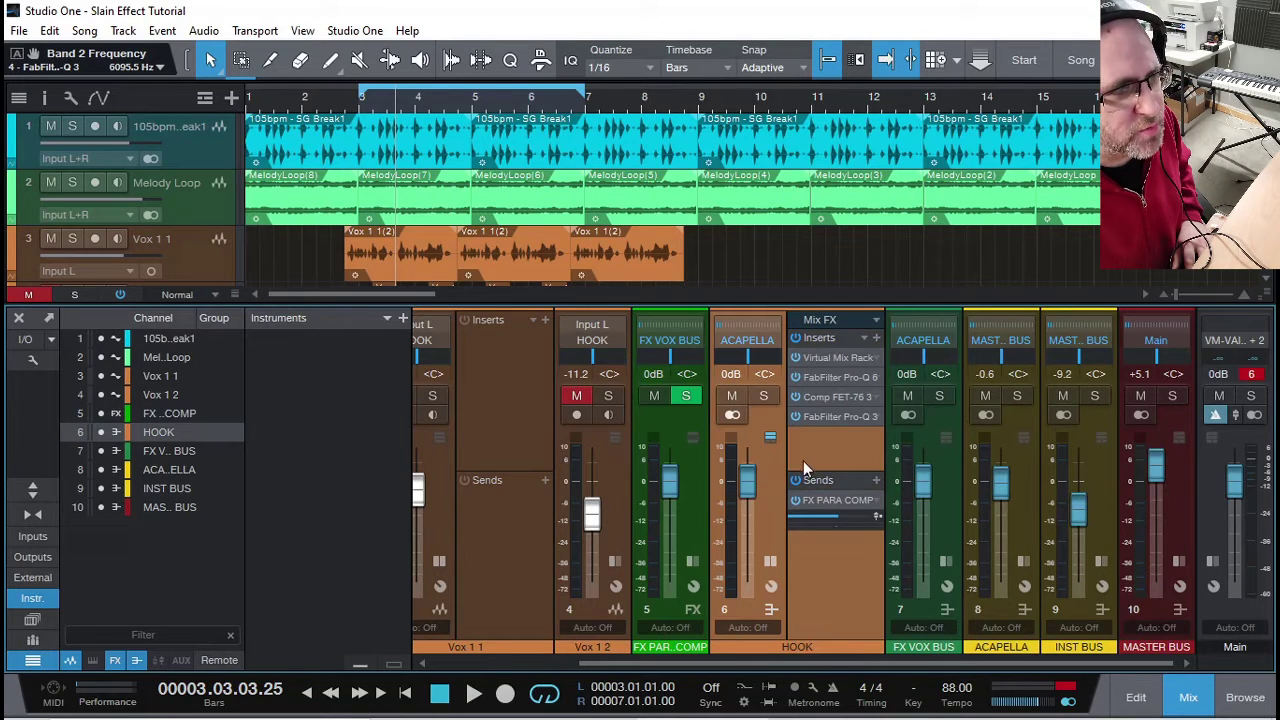
{"action": "left_click", "coordinate": [801, 503]}
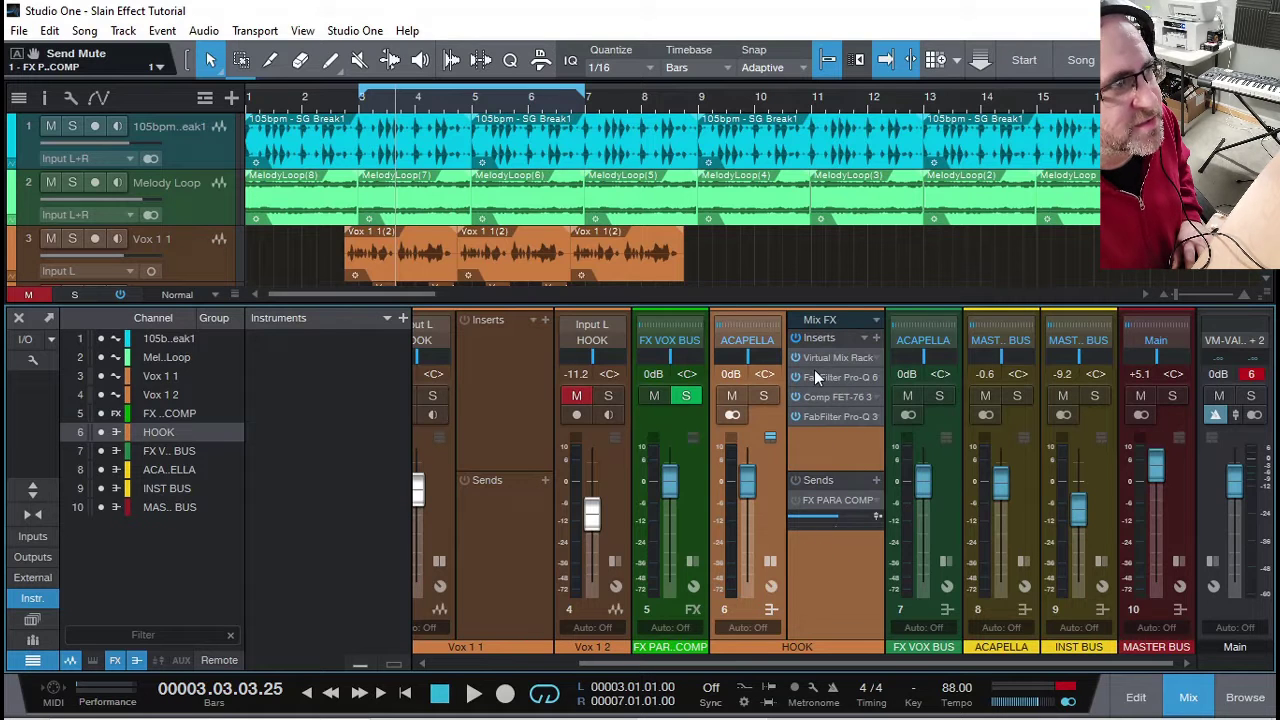
{"action": "key", "text": "space"}
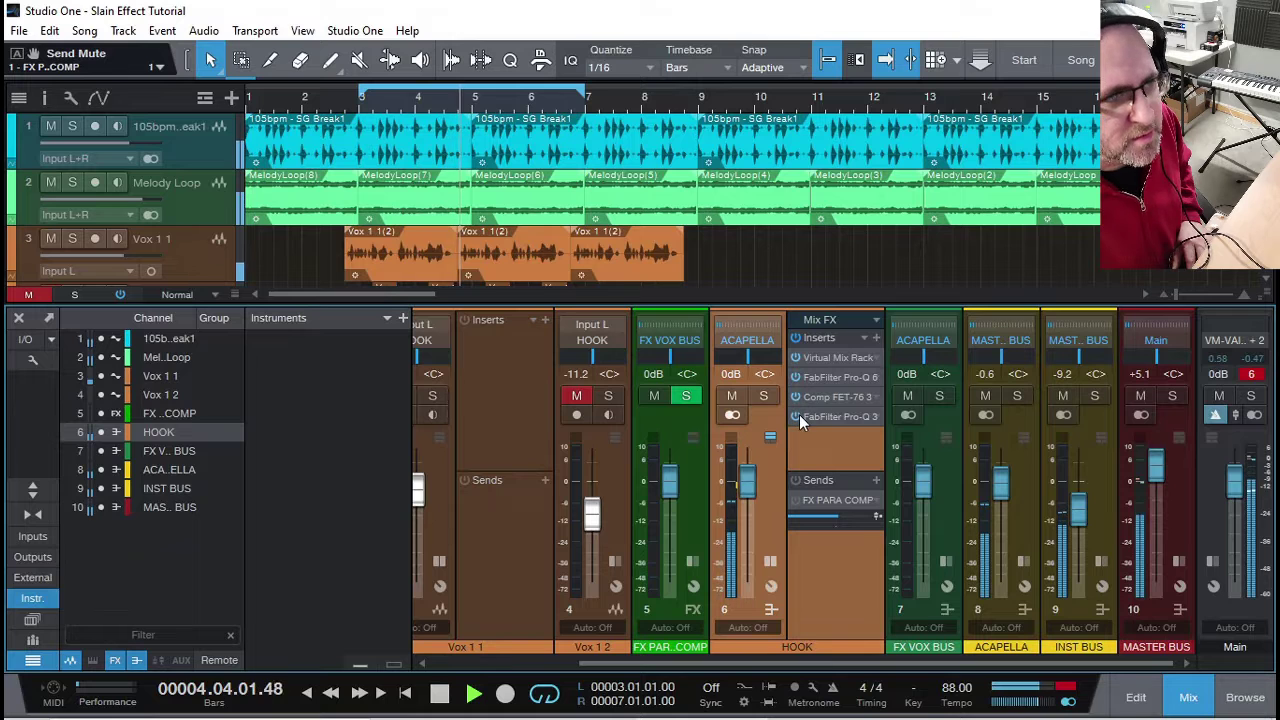
{"action": "key", "text": "space"}
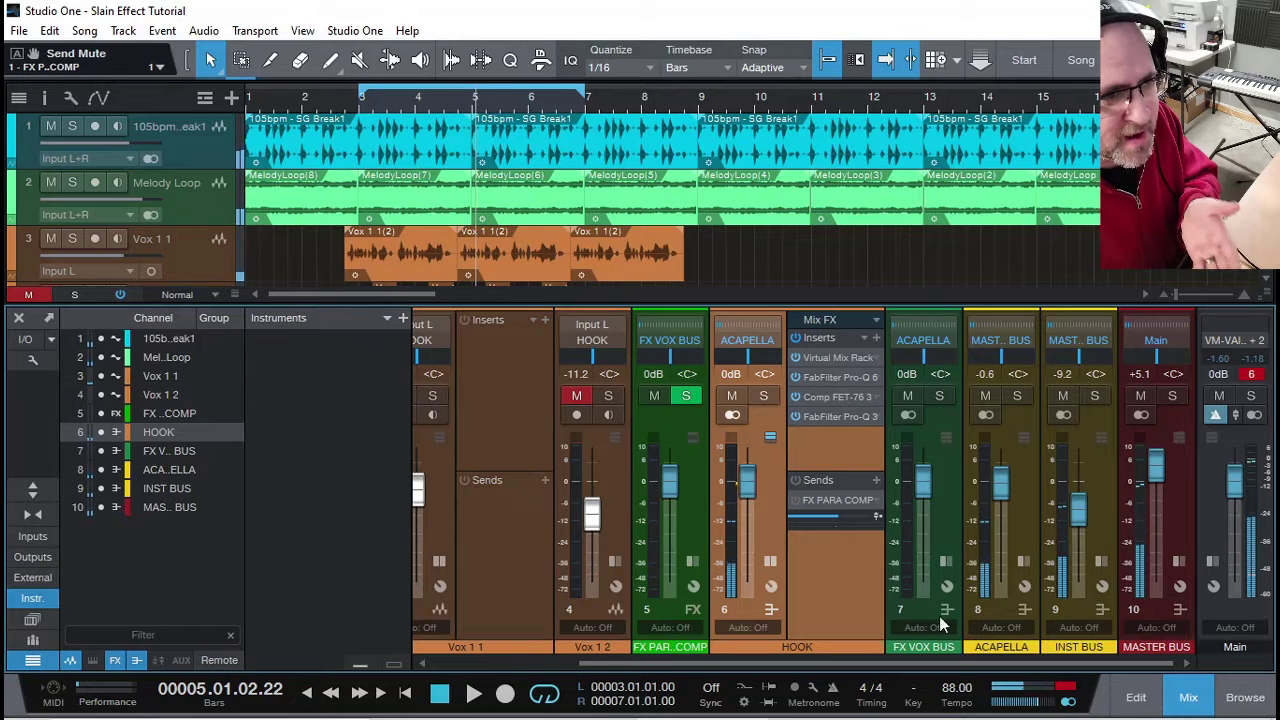
Expand the FX PARA COMP channel in the mixer to show its inserts area.
{"action": "left_click", "coordinate": [692, 526]}
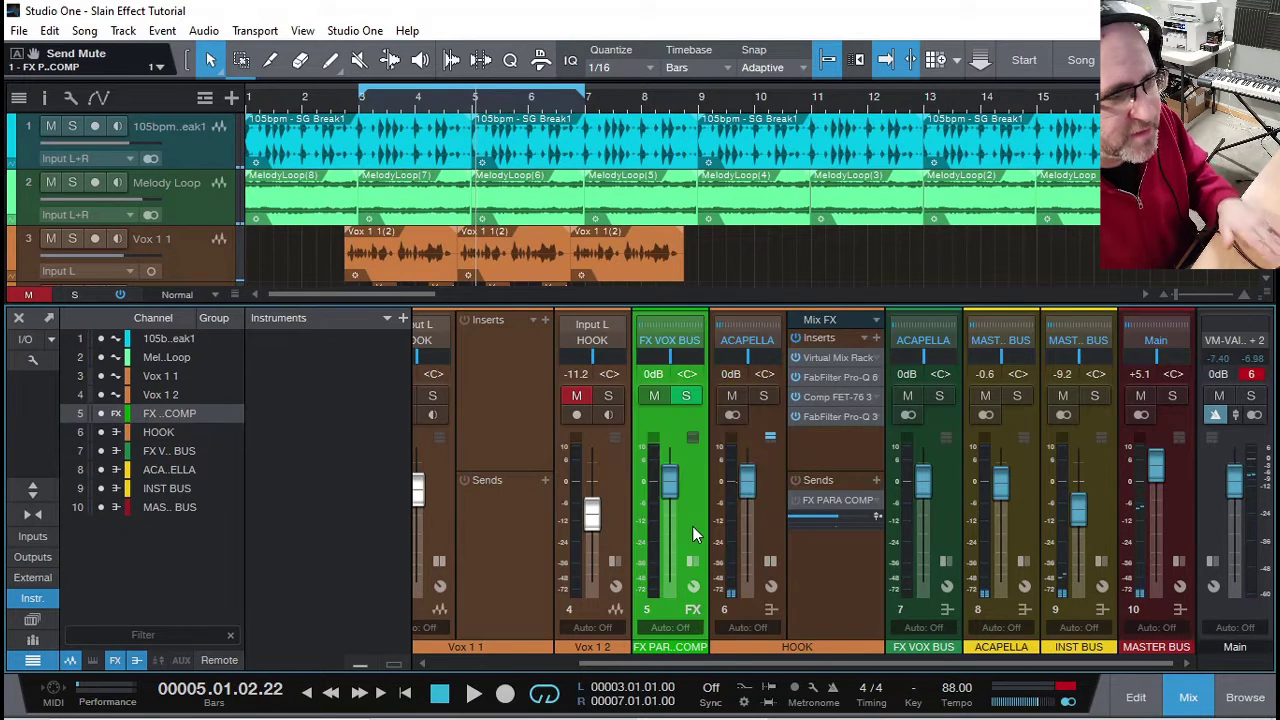
{"action": "left_click", "coordinate": [692, 563]}
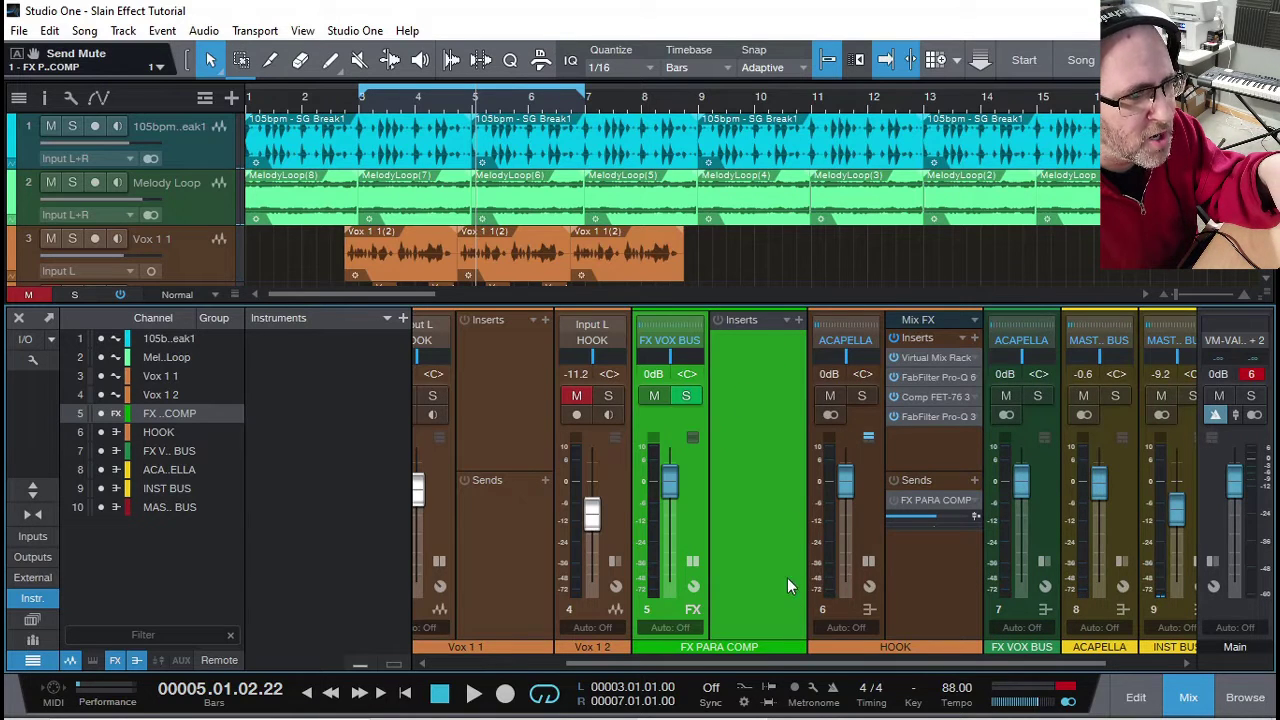
{"action": "left_click_drag", "start_coordinate": [740, 662], "coordinate": [803, 662]}
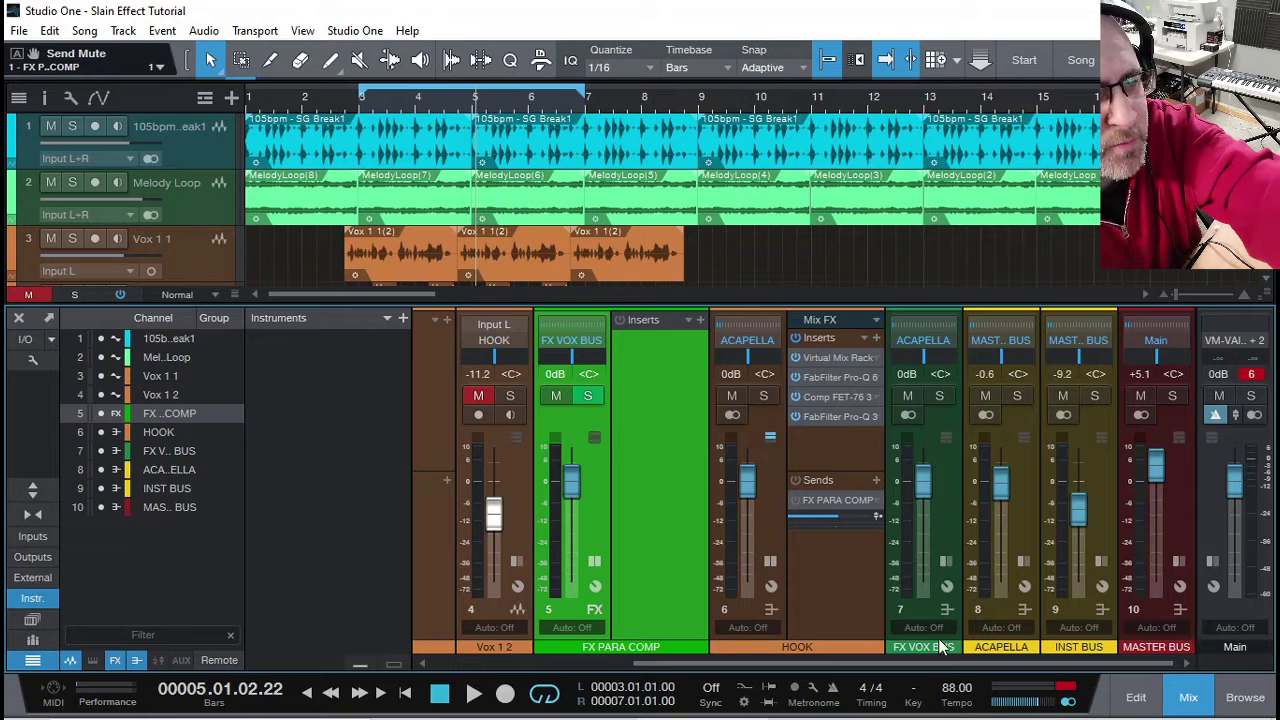
{"action": "left_click", "coordinate": [915, 612]}
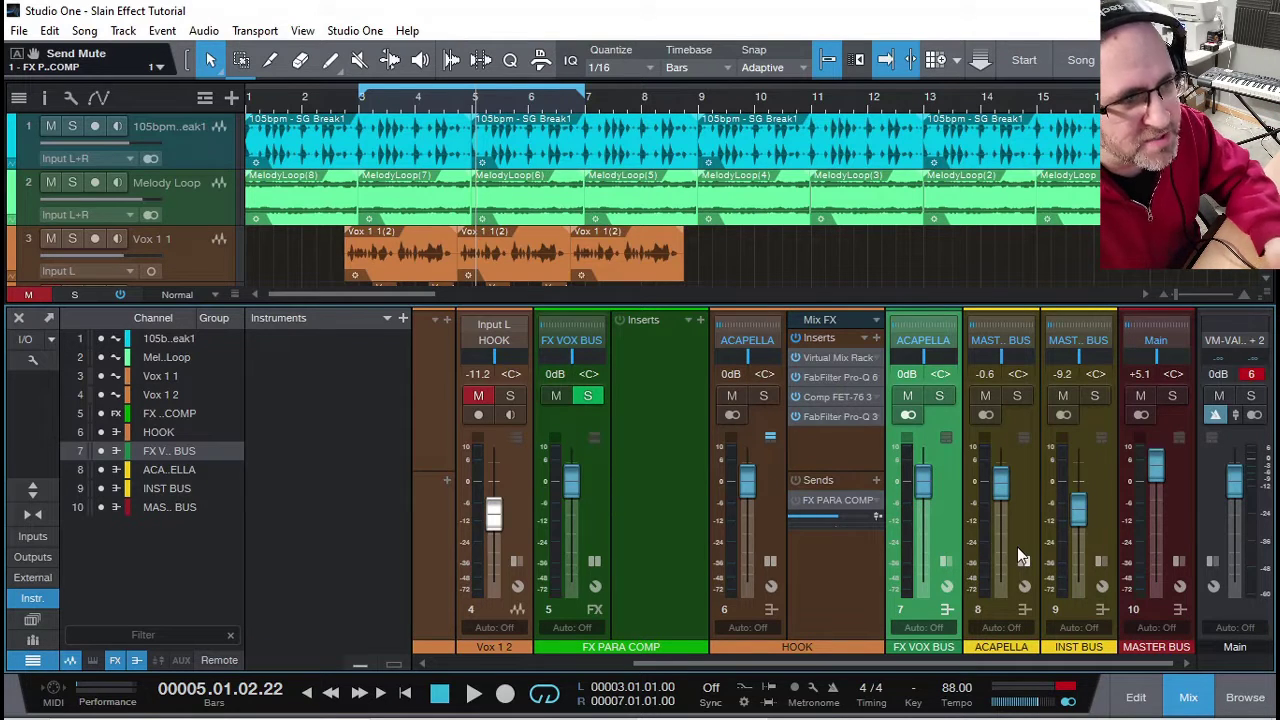
{"action": "left_click", "coordinate": [770, 506]}
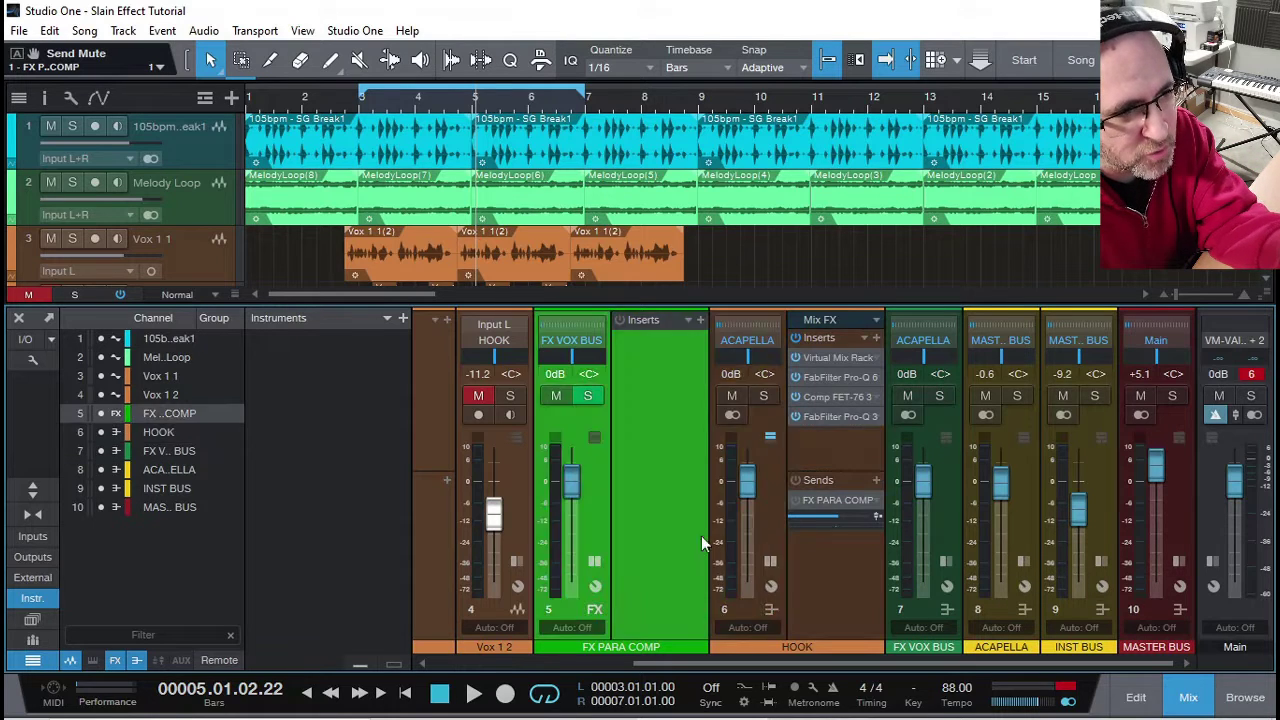
{"action": "left_click", "coordinate": [1015, 527]}
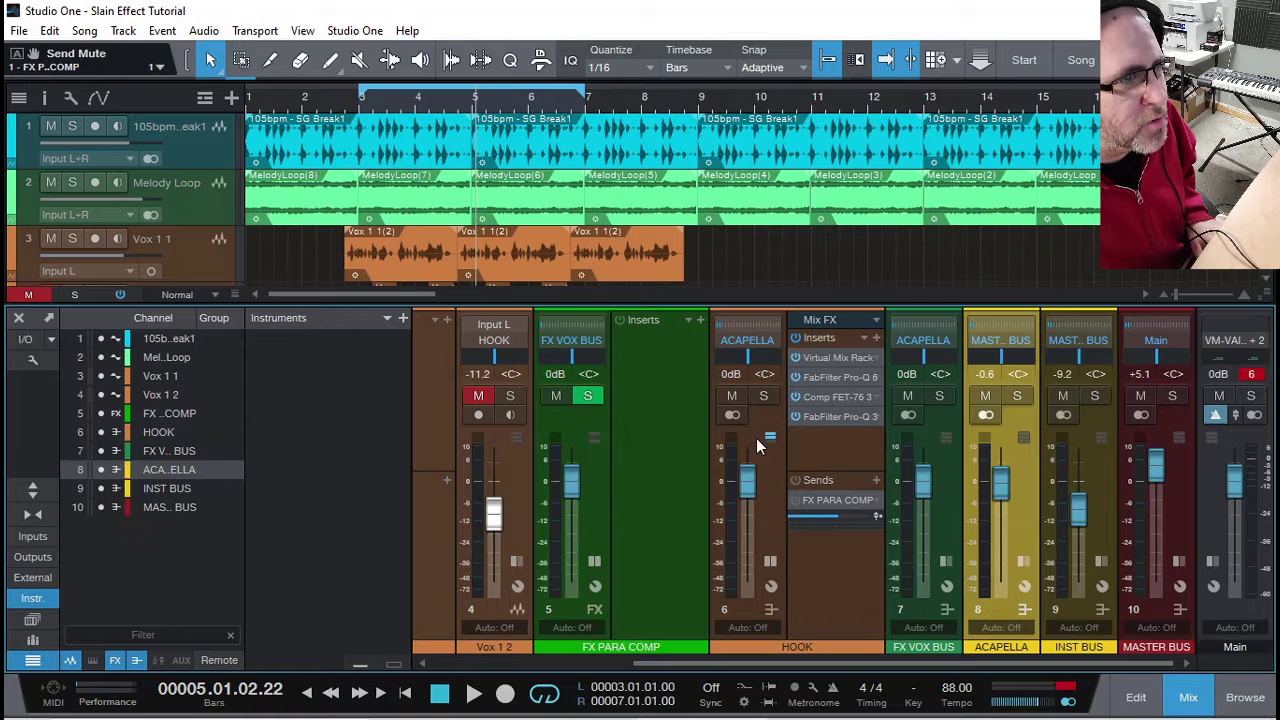
Insert the Soundtoys Decapitator on the FX PARA COMP channel.
{"action": "left_click", "coordinate": [700, 319]}
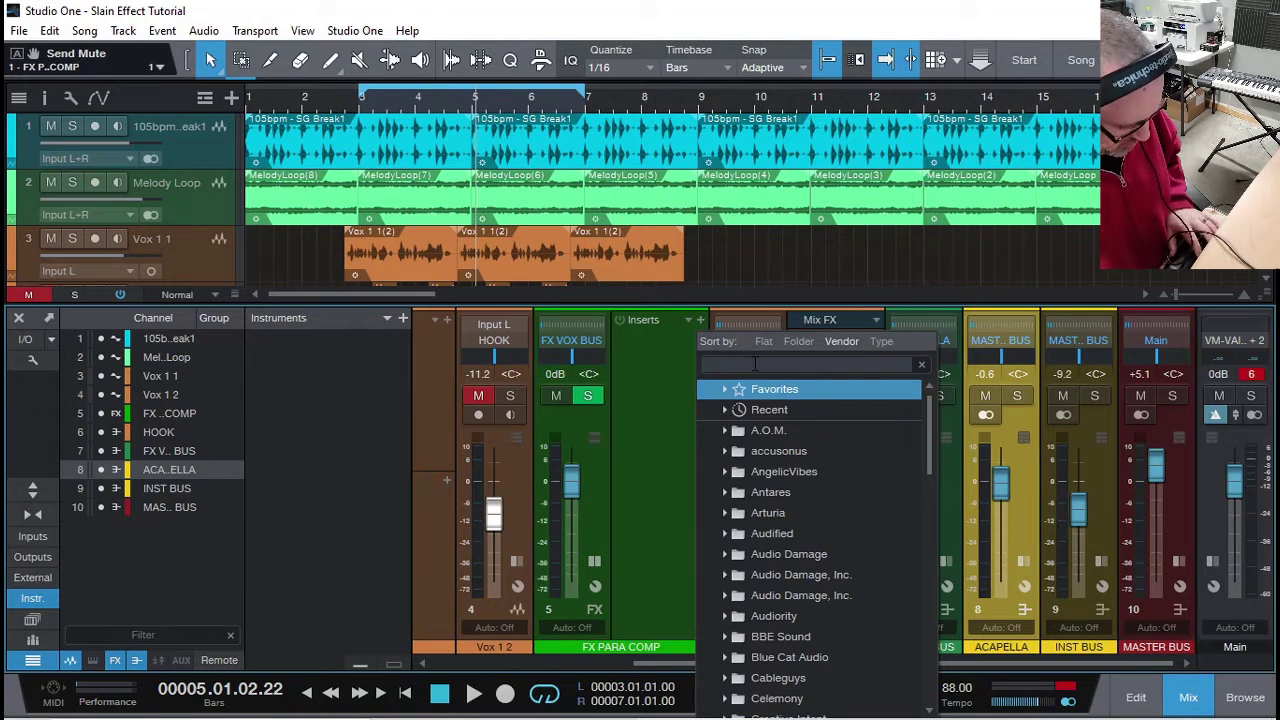
{"action": "type", "text": "dec"}
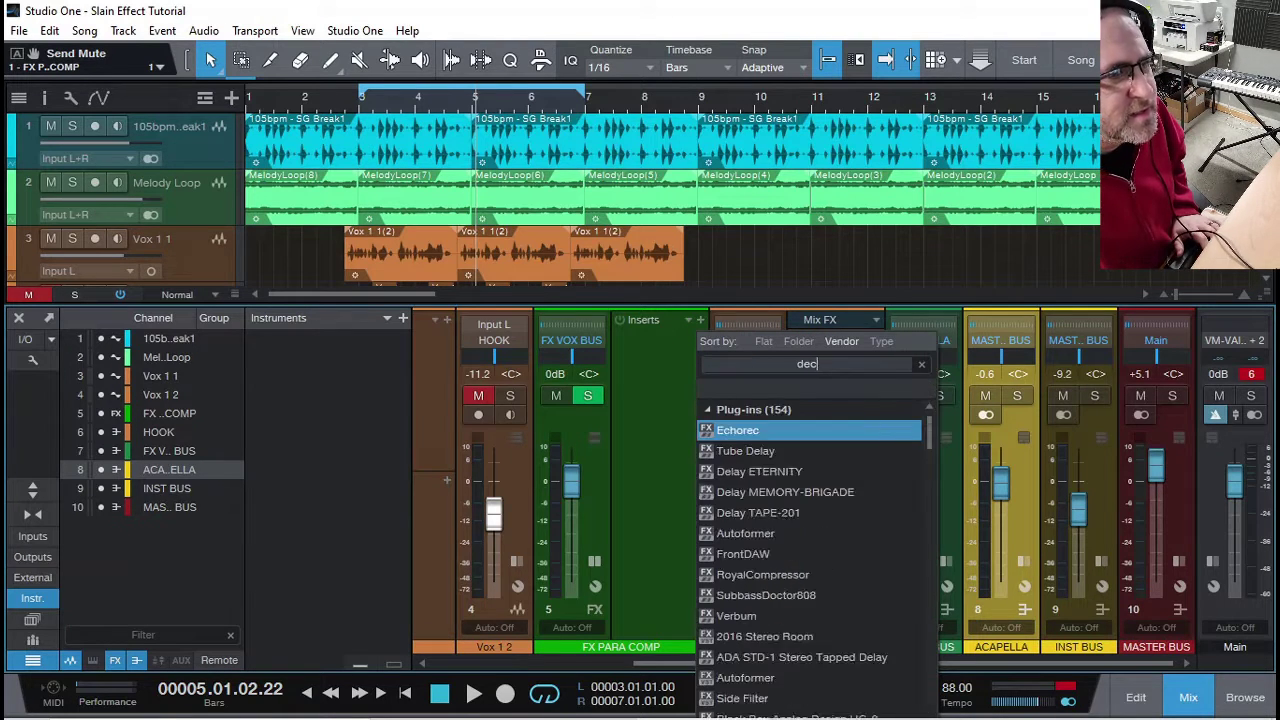
{"action": "left_click", "coordinate": [748, 492]}
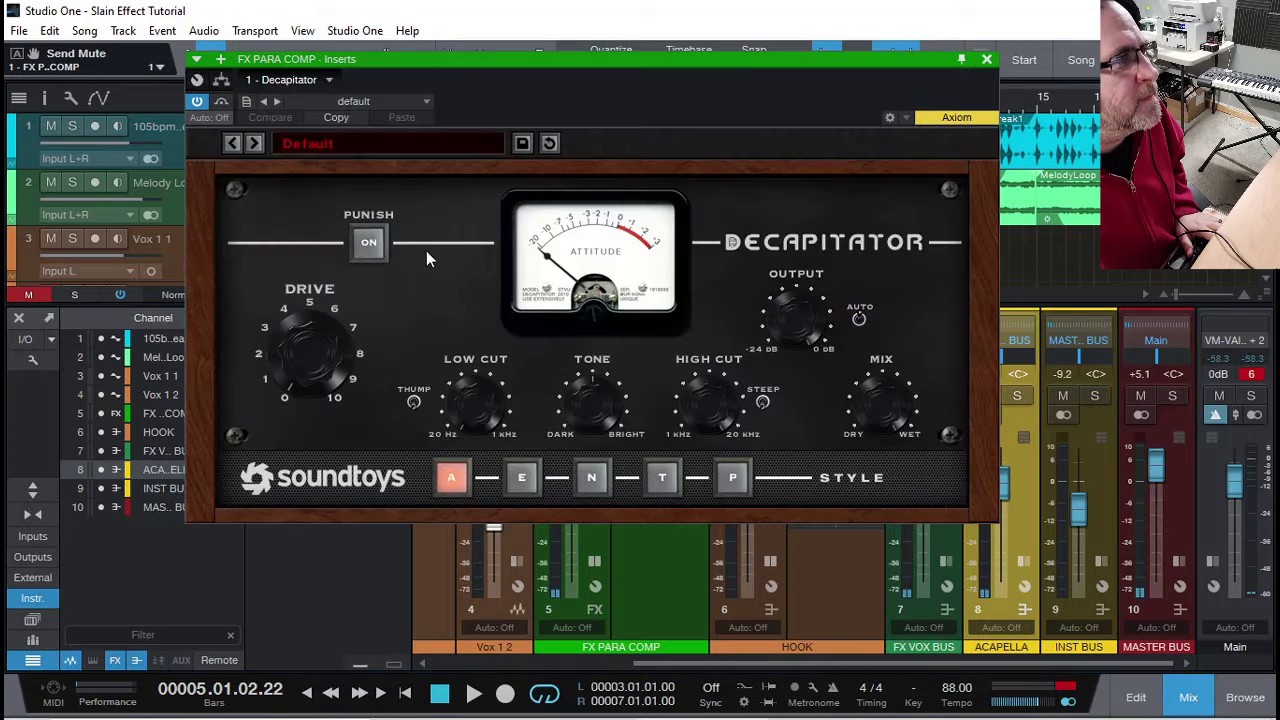
Load the AngryVox preset from Decapitator's vocal presets and close the plug-in window.
{"action": "left_click", "coordinate": [338, 146]}
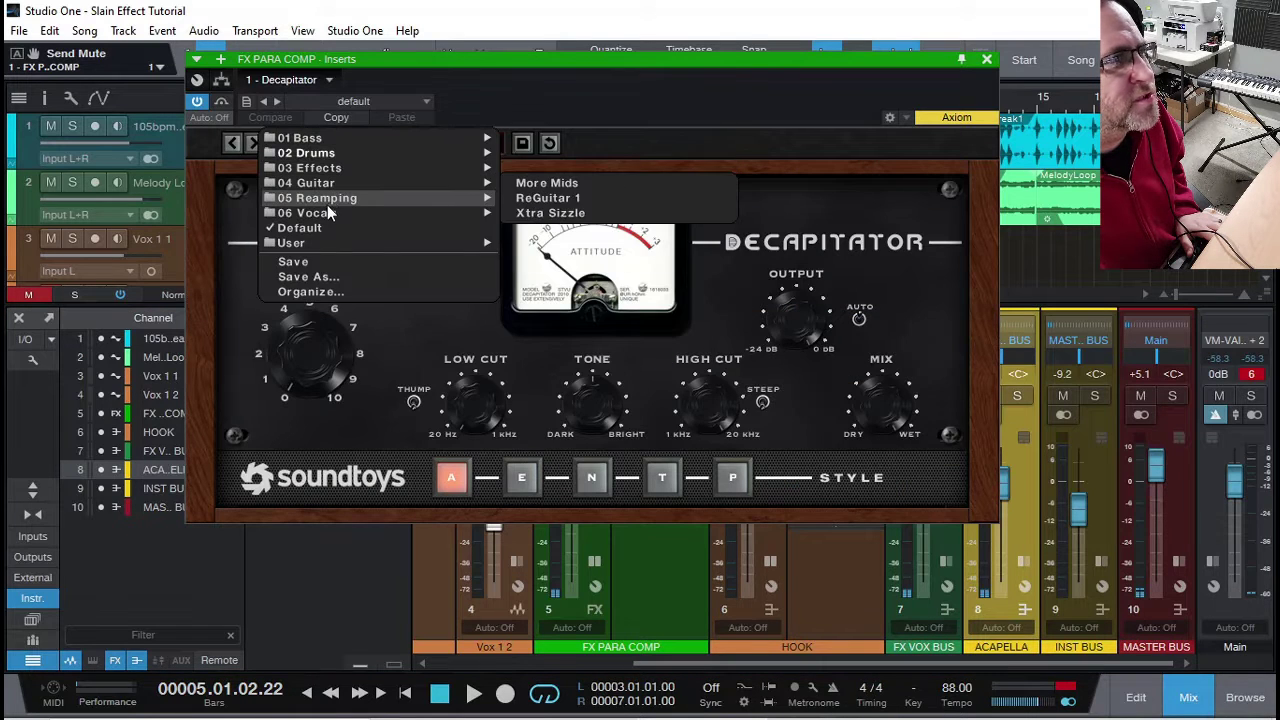
{"action": "mouse_move", "coordinate": [329, 213]}
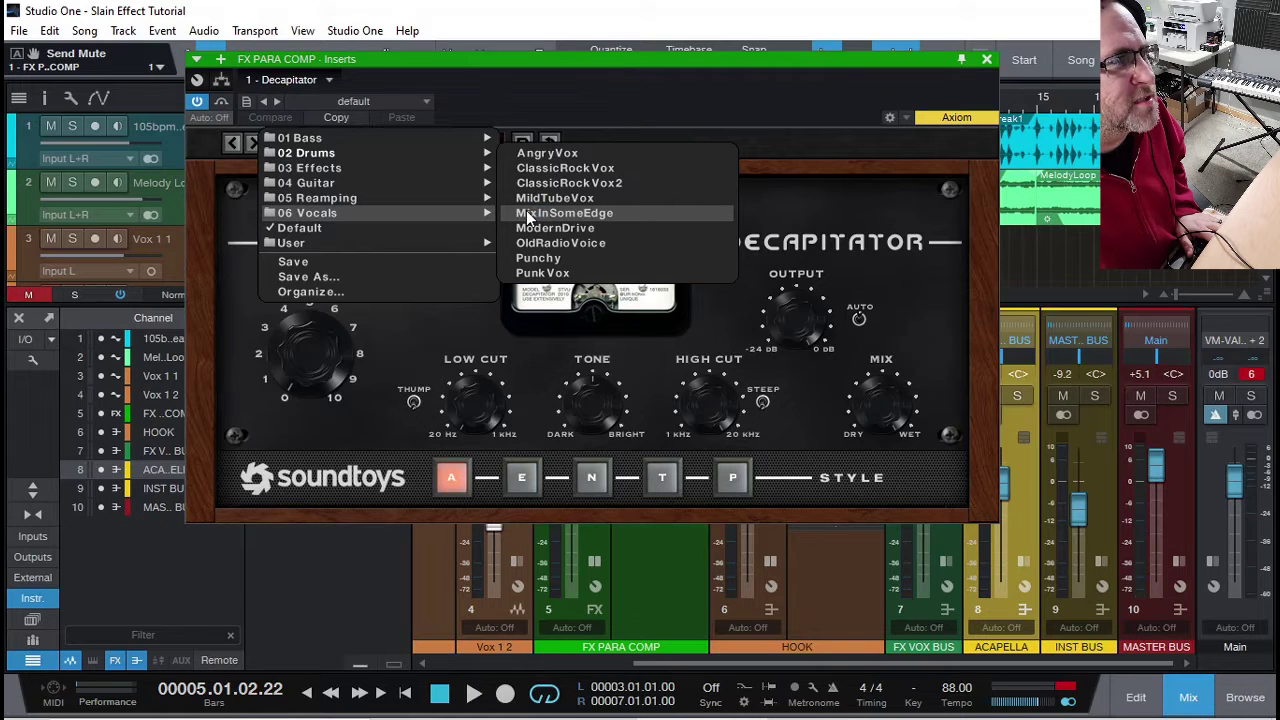
{"action": "left_click", "coordinate": [565, 154]}
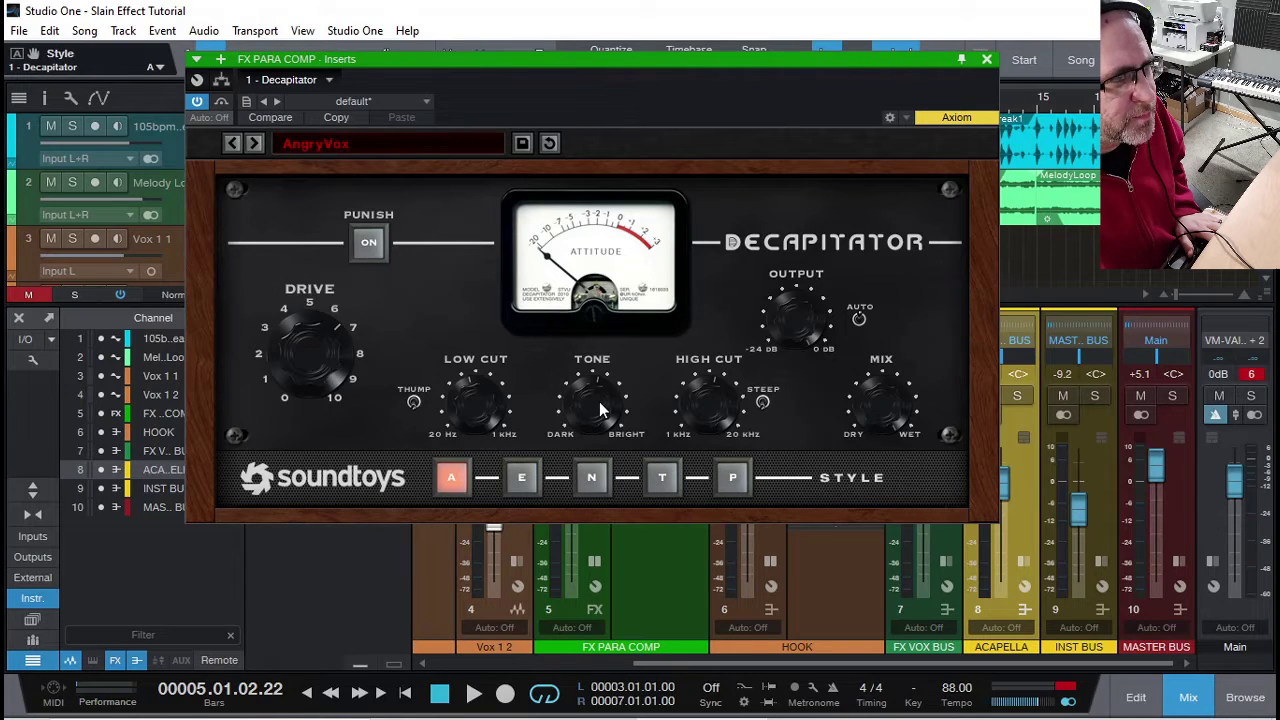
{"action": "left_click_drag", "start_coordinate": [599, 399], "coordinate": [591, 429]}
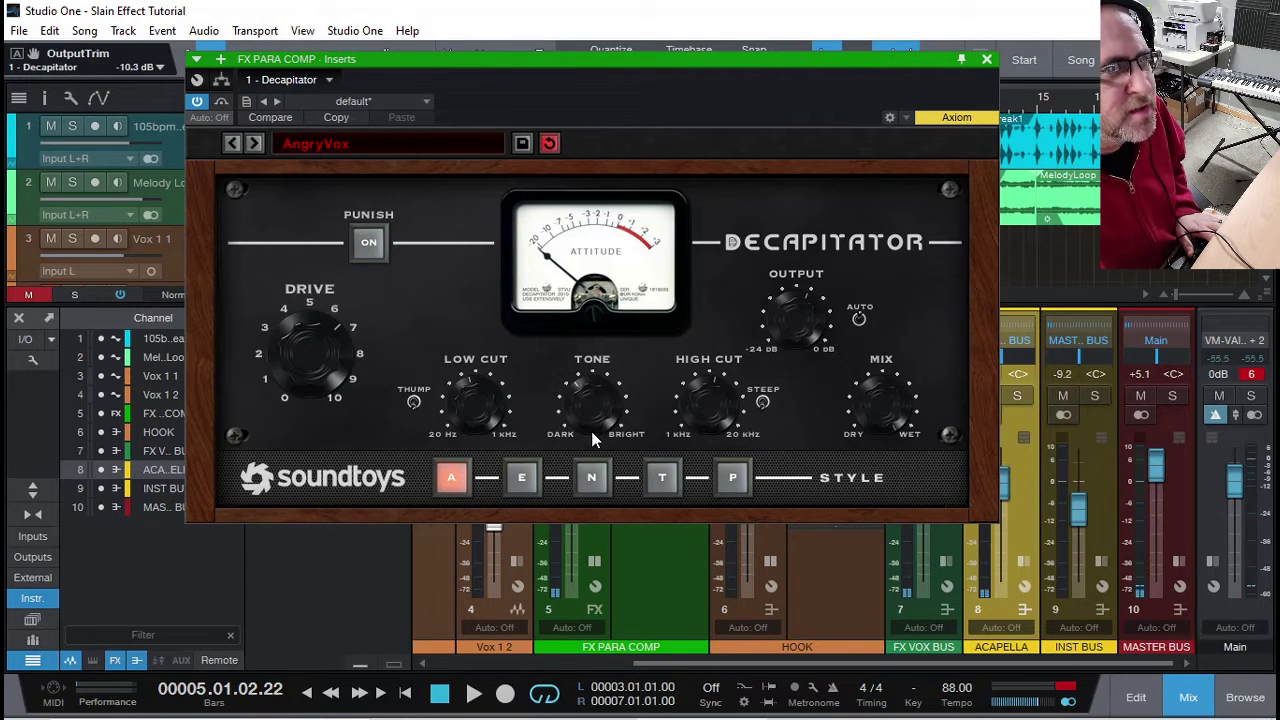
{"action": "left_click", "coordinate": [986, 59]}
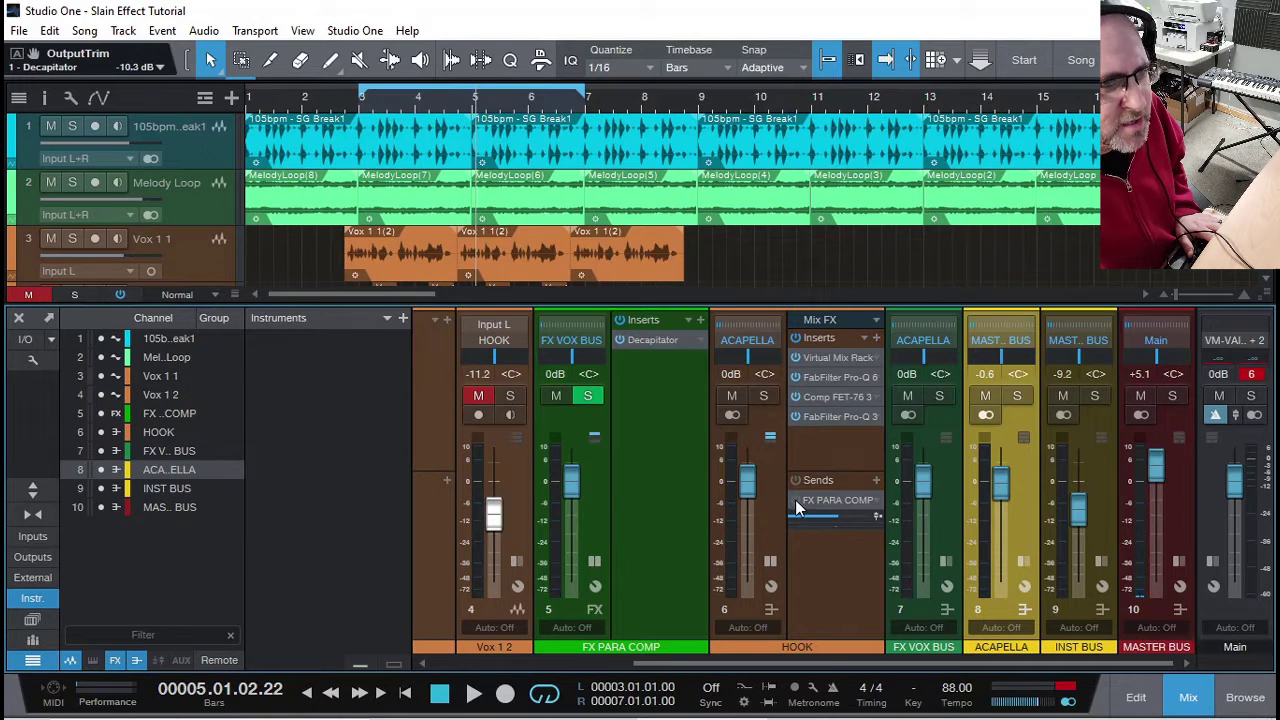
Reactivate the HOOK bus's send to FX PARA COMP and lower its send level all the way to -∞.
{"action": "mouse_move", "coordinate": [832, 520]}
{"action": "left_mouse_down"}
{"action": "mouse_move", "coordinate": [785, 521]}
{"action": "mouse_move", "coordinate": [817, 521]}
{"action": "left_mouse_up"}
{"action": "left_click", "coordinate": [596, 512]}
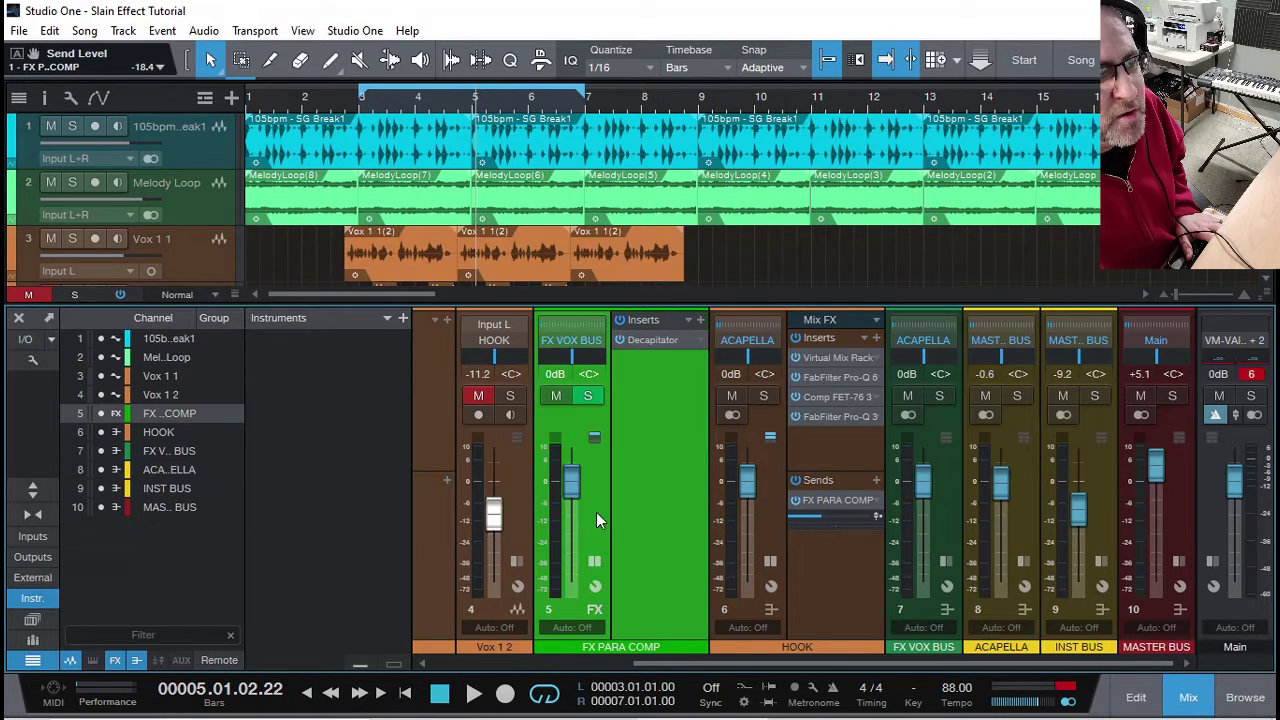
{"action": "left_click", "coordinate": [772, 540]}
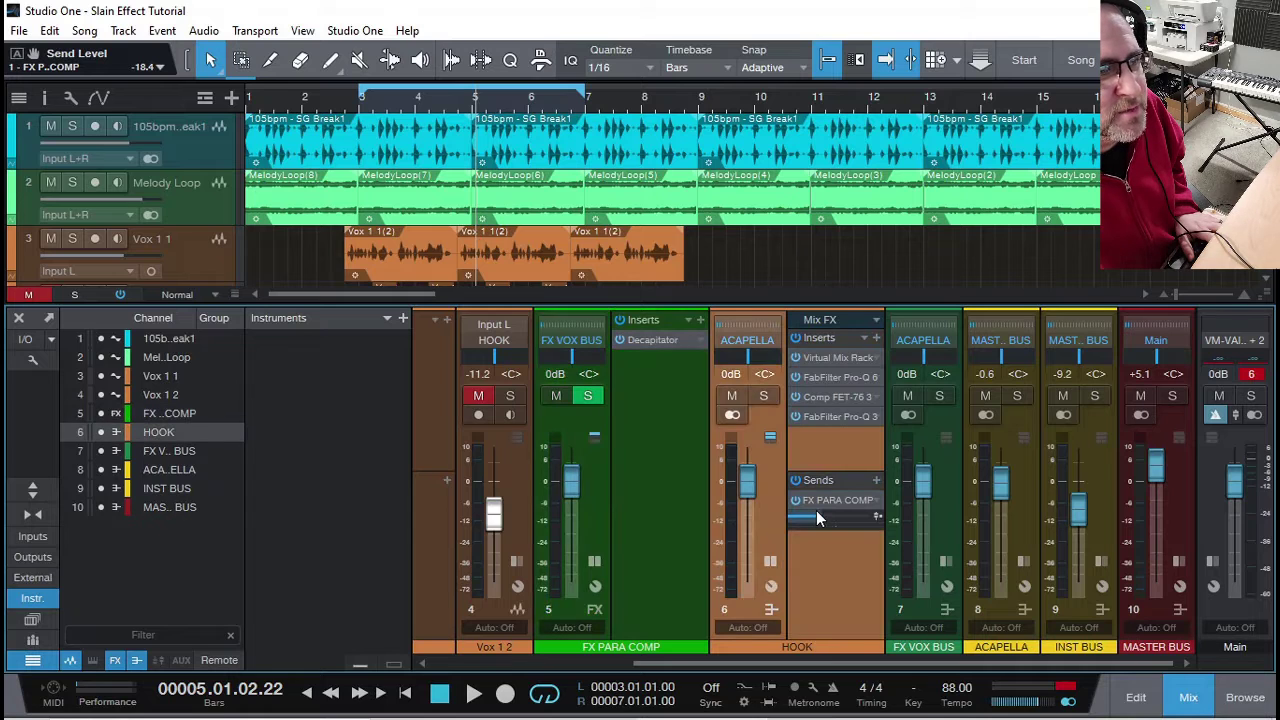
{"action": "left_click_drag", "start_coordinate": [819, 516], "coordinate": [780, 524]}
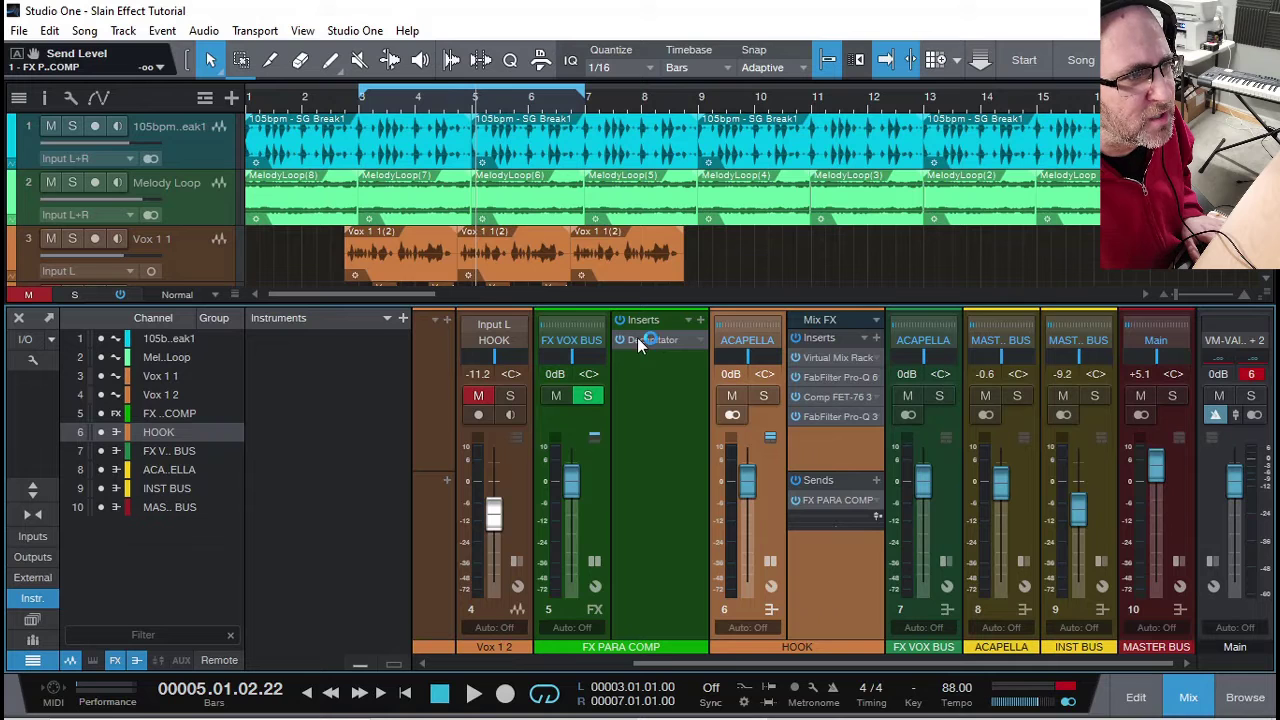
Play the hook and raise the HOOK bus's send level to FX PARA COMP to about -4.7 dB.
{"action": "key", "text": "space"}
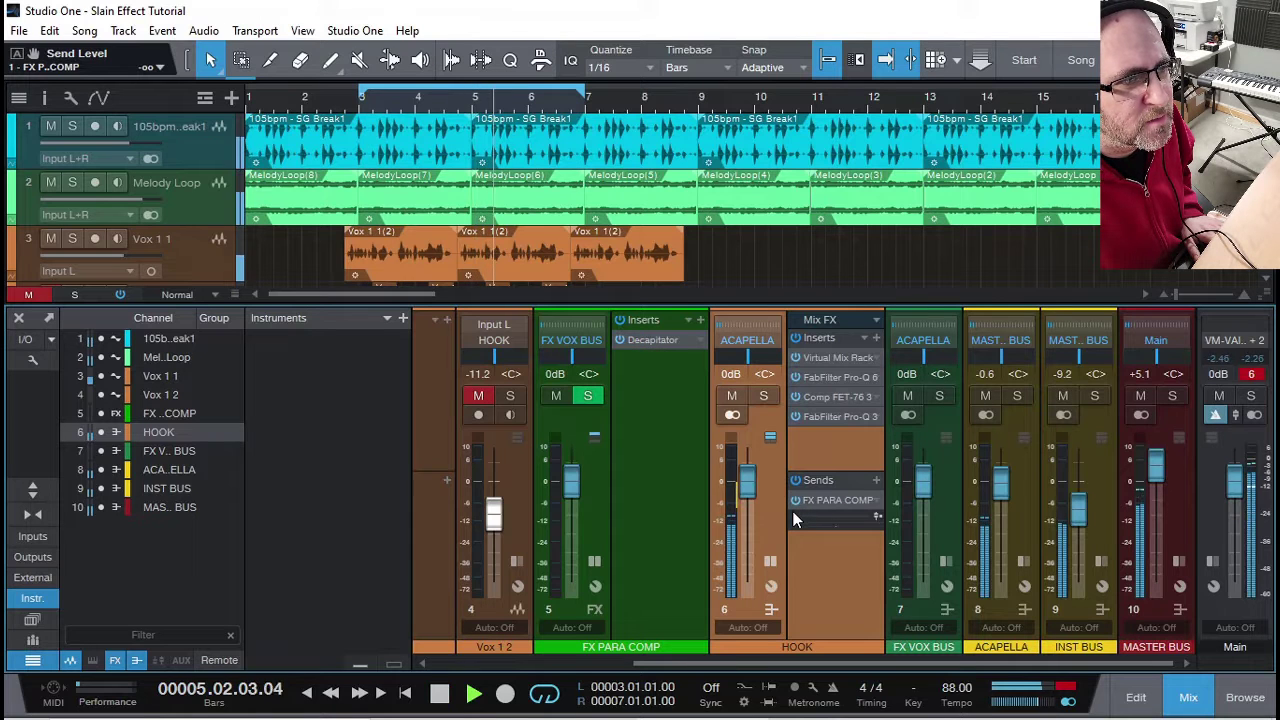
{"action": "left_click_drag", "start_coordinate": [796, 514], "coordinate": [855, 521]}
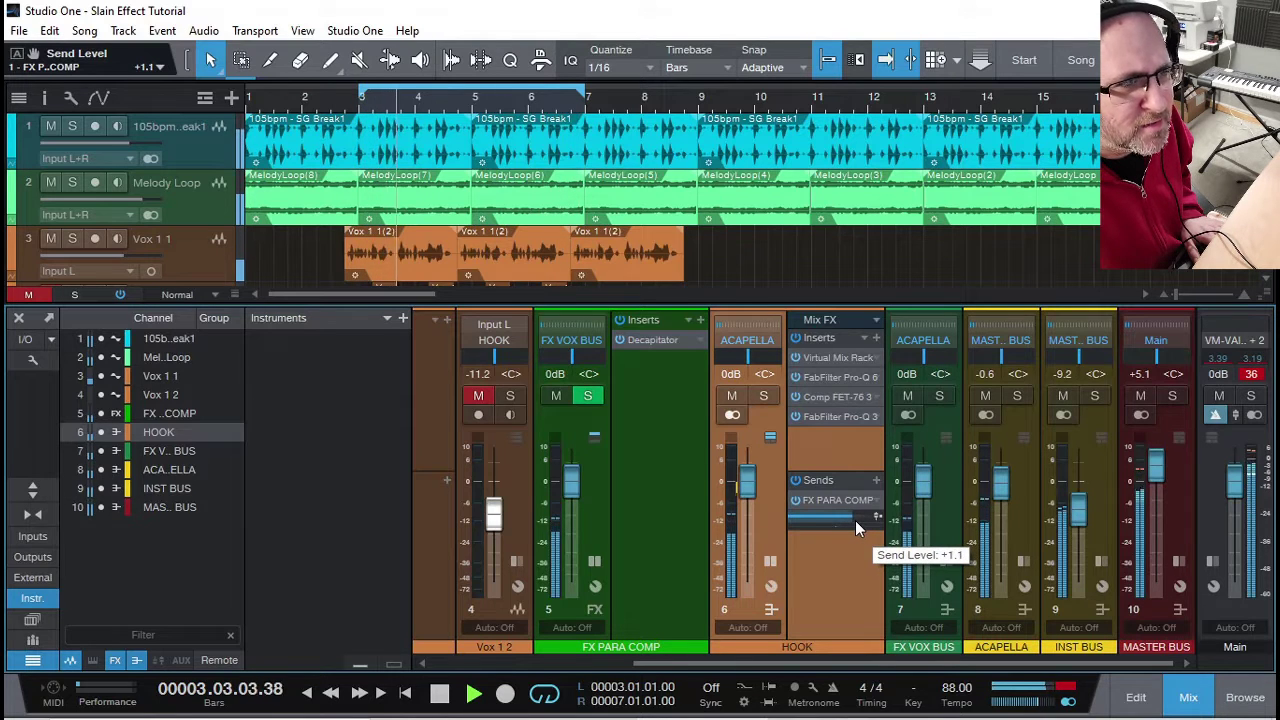
{"action": "left_click_drag", "start_coordinate": [855, 521], "coordinate": [844, 520]}
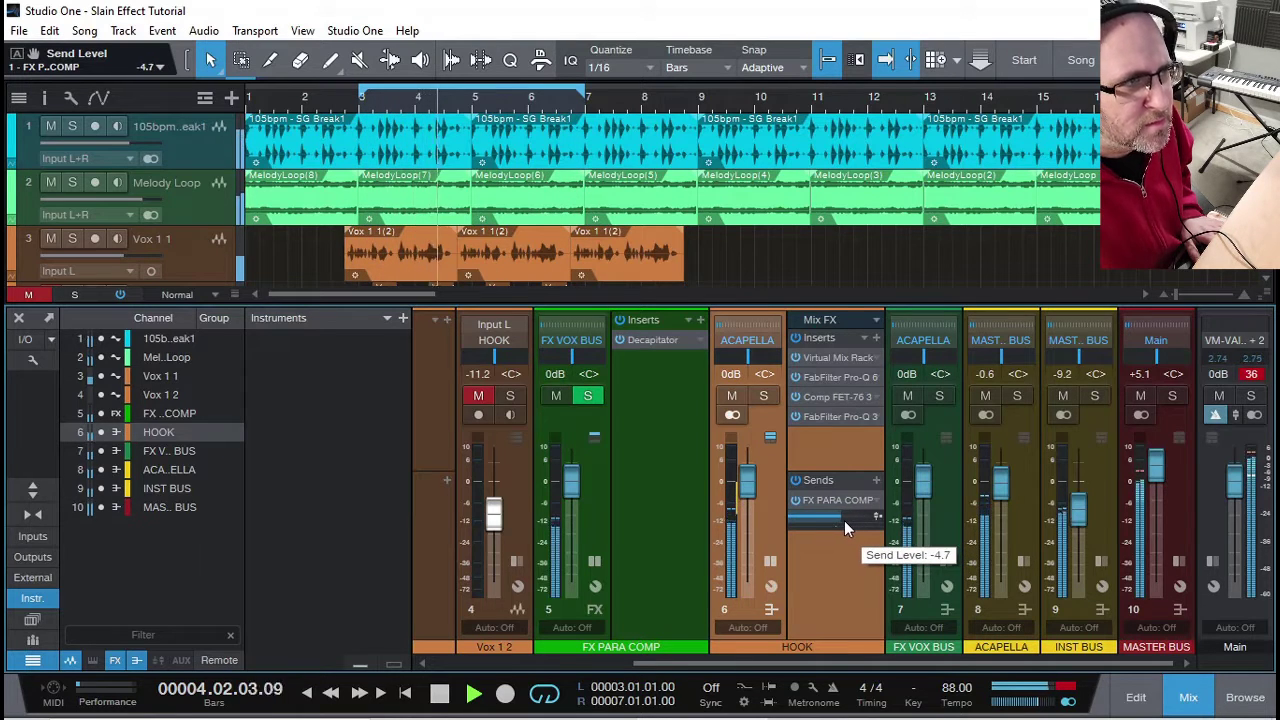
Search the plug-ins for "dist" and insert Grind after Decapitator on the FX PARA COMP channel.
{"action": "left_click", "coordinate": [699, 319]}
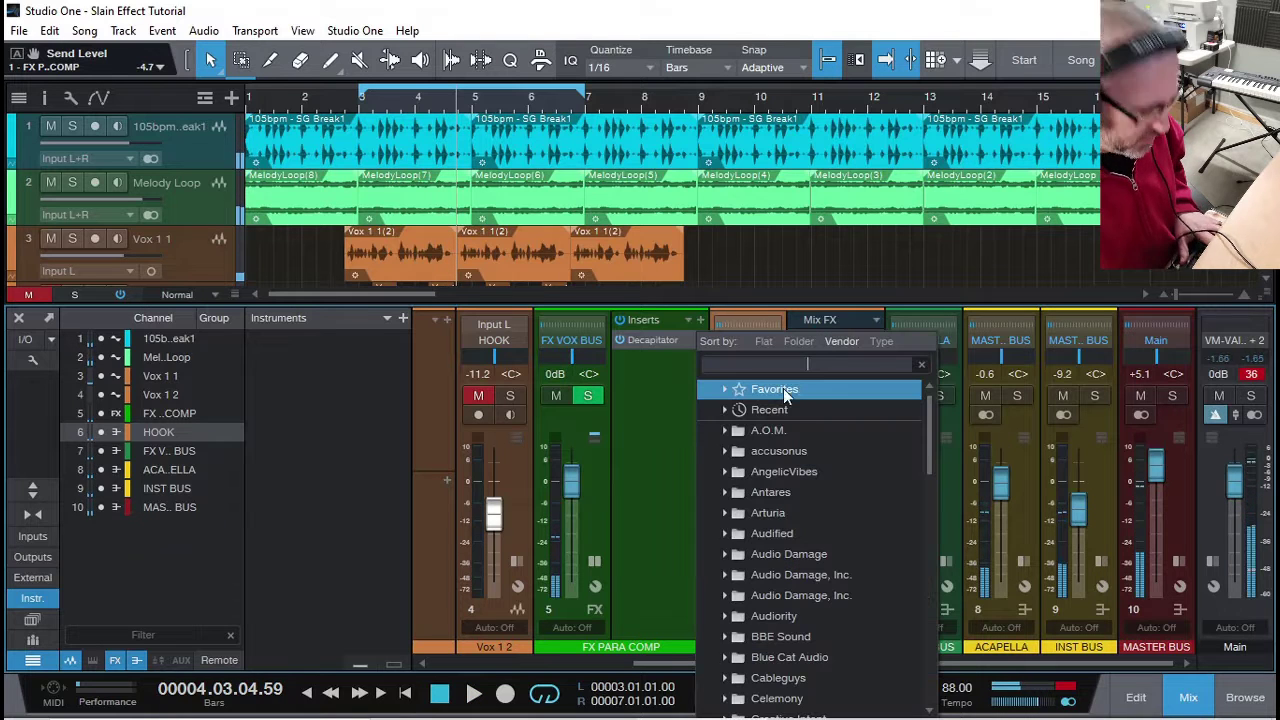
{"action": "type", "text": "di"}
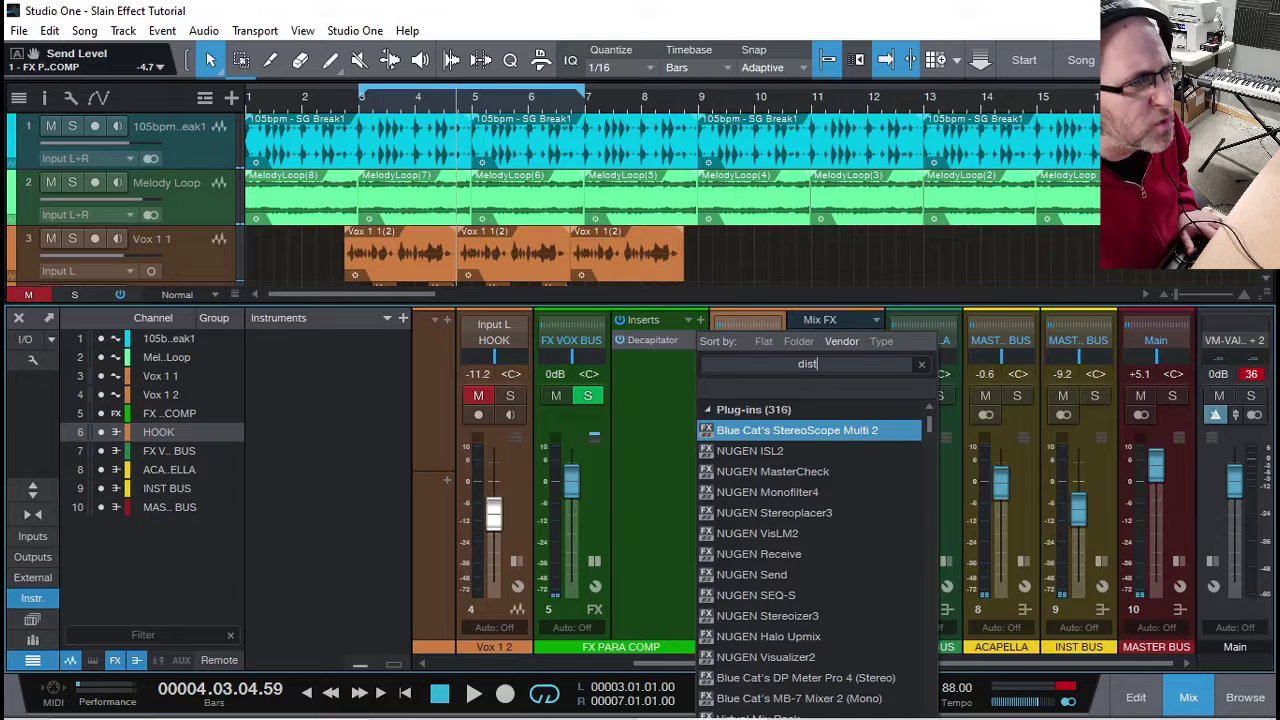
{"action": "type", "text": "st"}
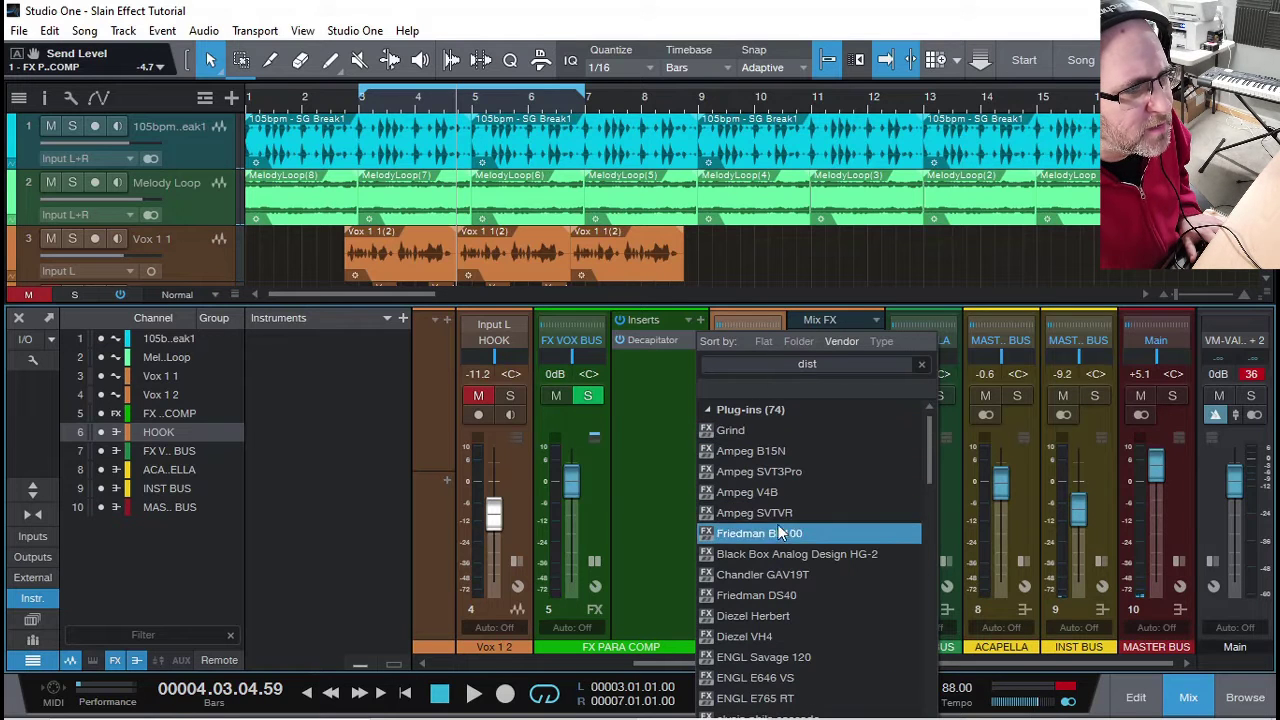
{"action": "scroll", "coordinate": [780, 586], "scroll_direction": "down", "scroll_amount": 10}
{"action": "scroll", "coordinate": [782, 588], "scroll_direction": "up", "scroll_amount": 5}
{"action": "scroll", "coordinate": [780, 588], "scroll_direction": "up", "scroll_amount": 5}
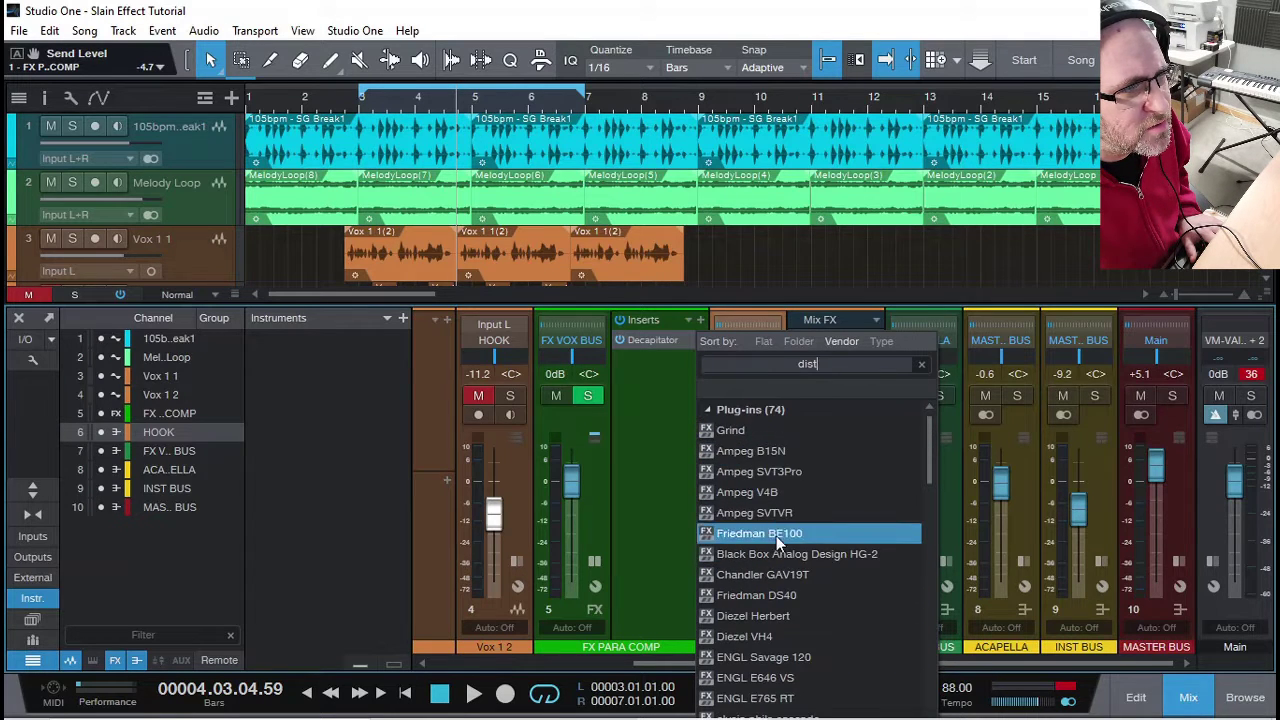
{"action": "left_click", "coordinate": [745, 438]}
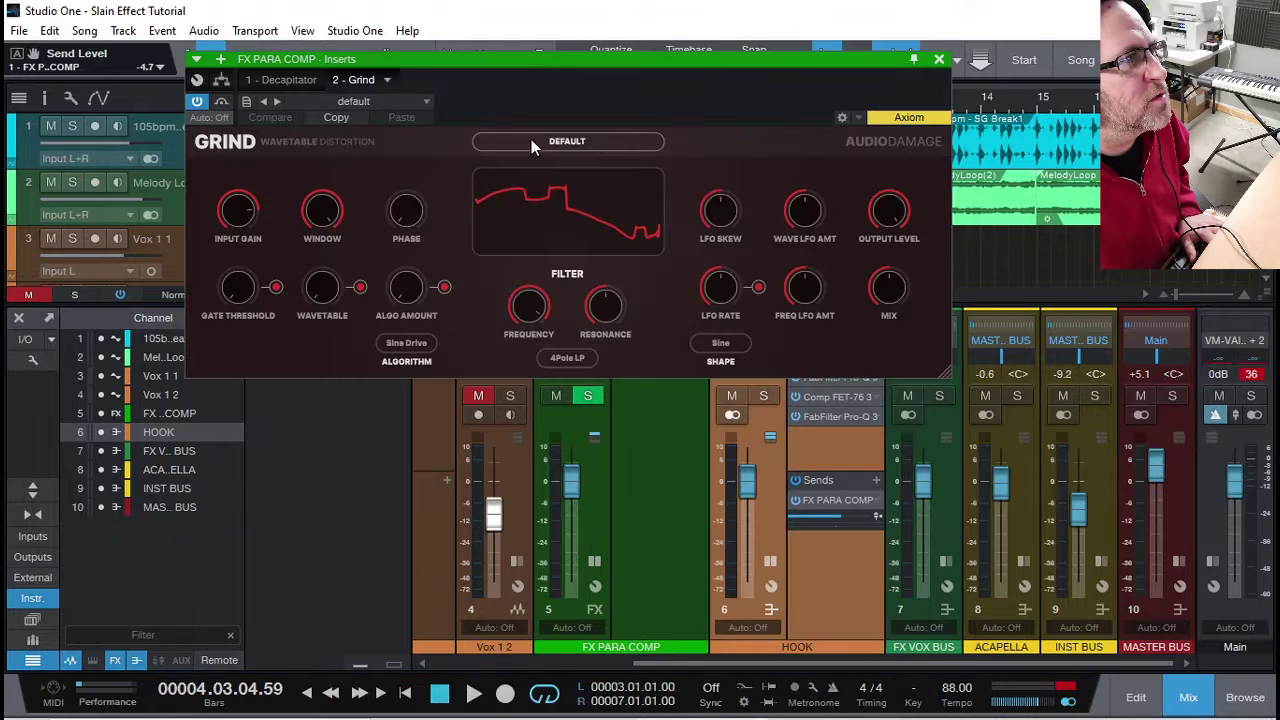
Close the Grind window and remove Grind from the FX PARA COMP inserts.
{"action": "left_click_drag", "start_coordinate": [468, 60], "coordinate": [438, 152]}
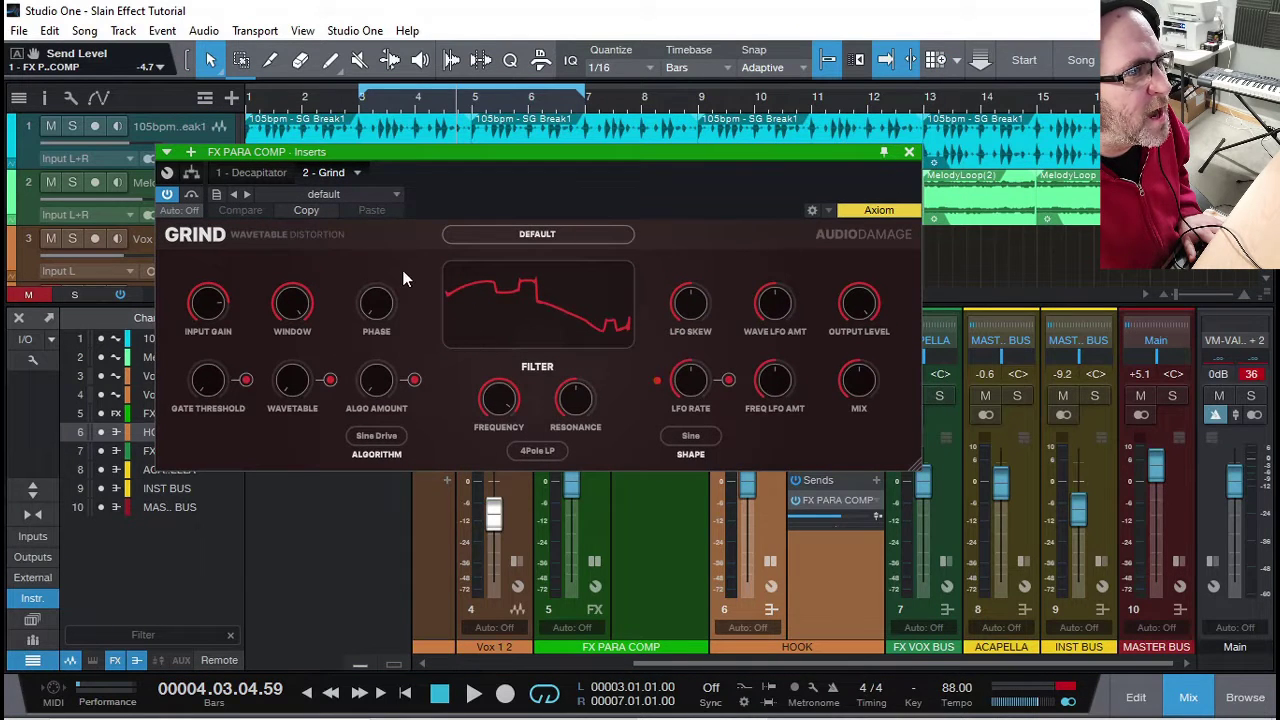
{"action": "left_click", "coordinate": [909, 153]}
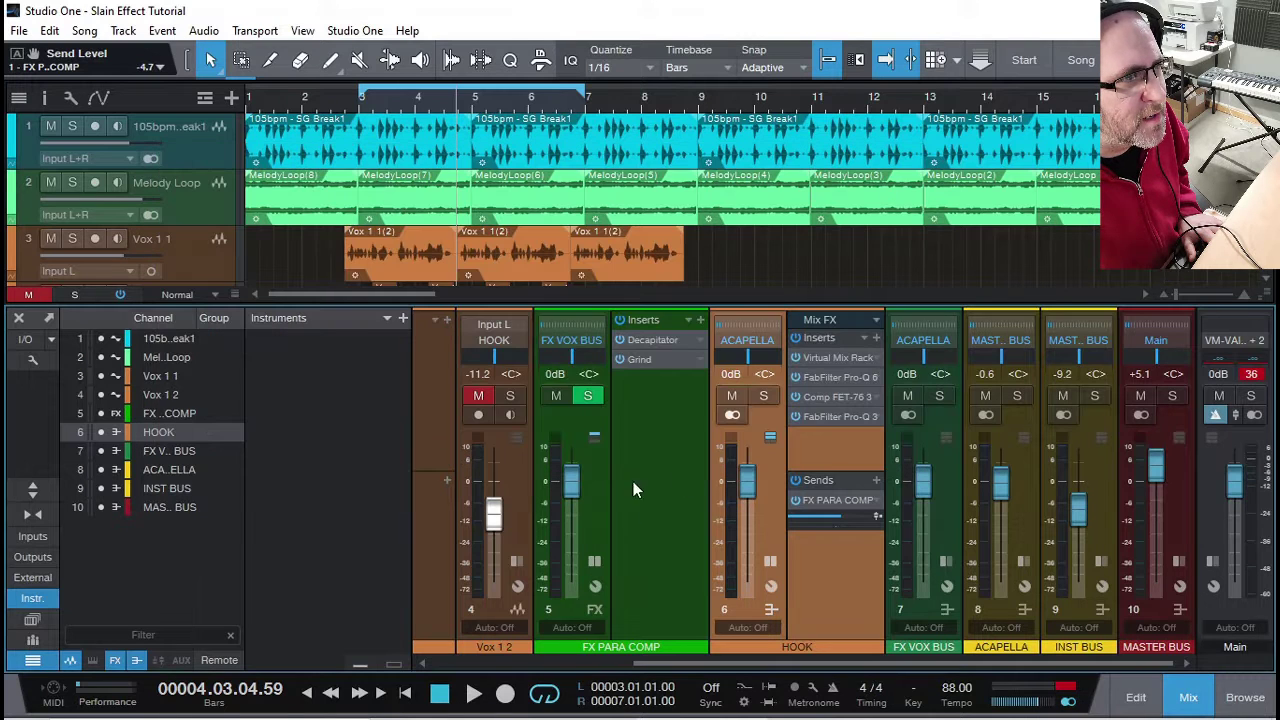
{"action": "left_click", "coordinate": [701, 361]}
{"action": "left_click", "coordinate": [770, 556]}
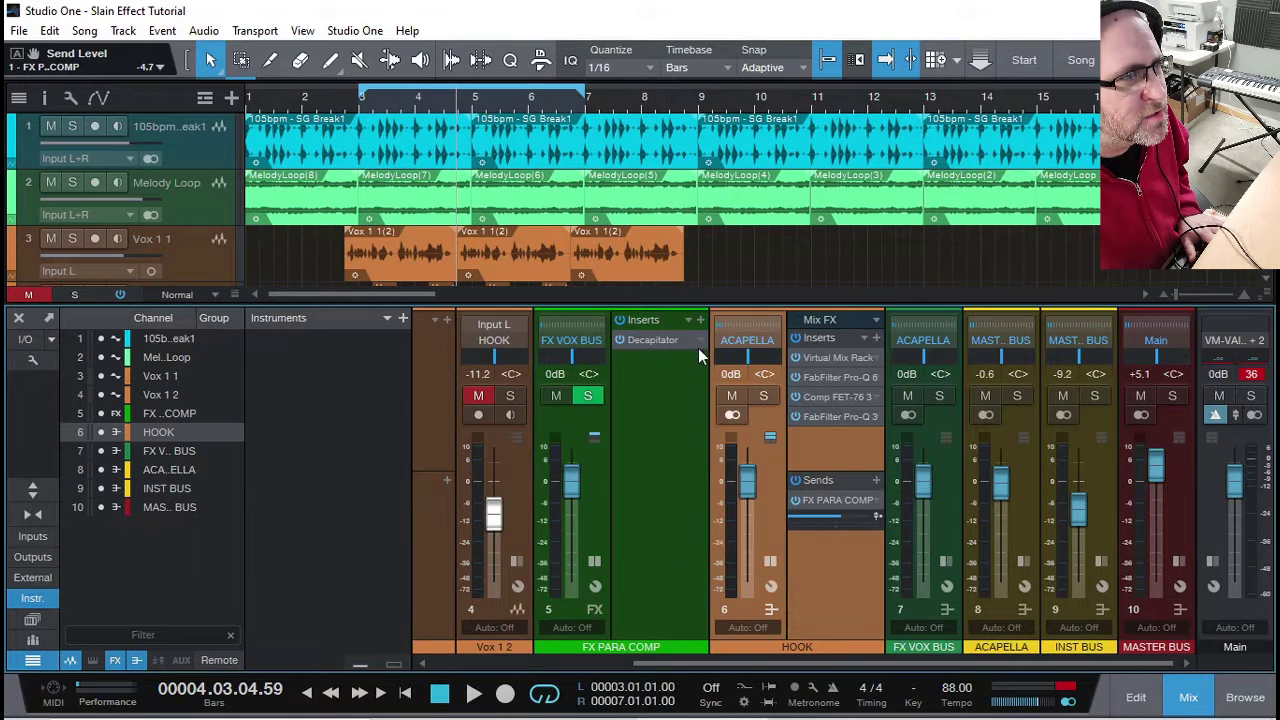
Search the plug-ins for "redli" and insert RedlightDist after Decapitator on the FX PARA COMP channel.
{"action": "left_click", "coordinate": [701, 321]}
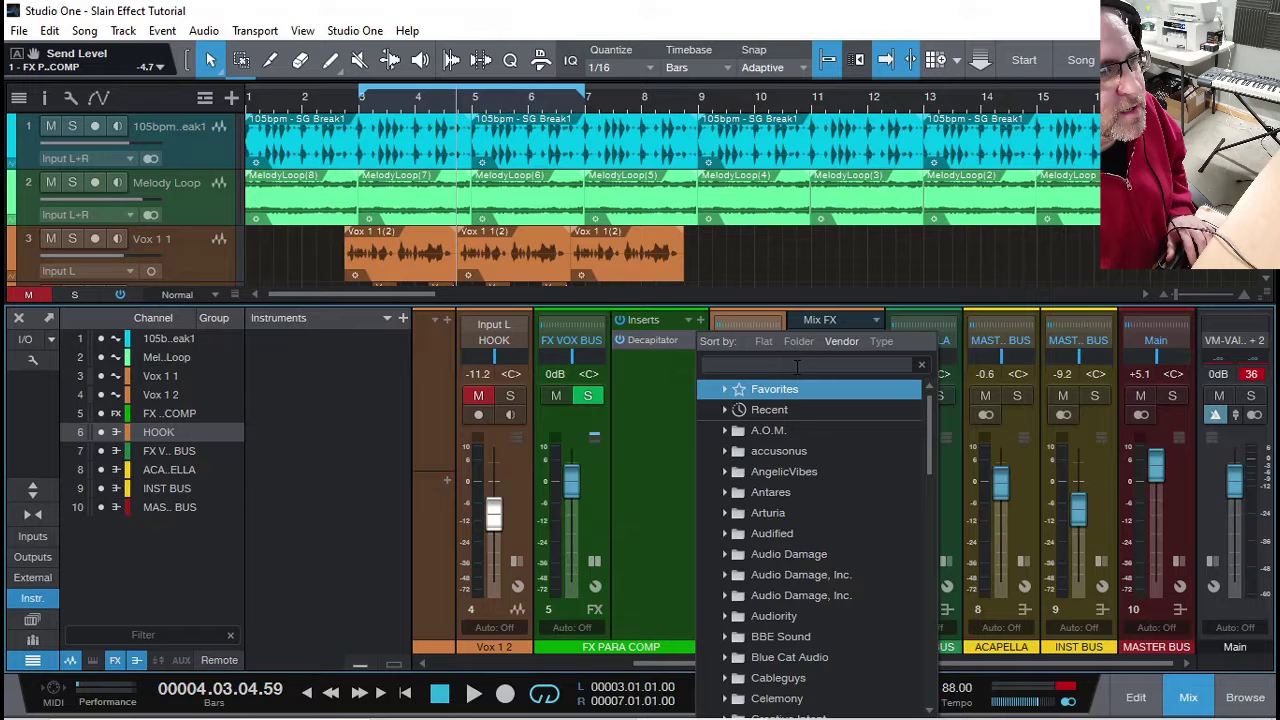
{"action": "type", "text": "red"}
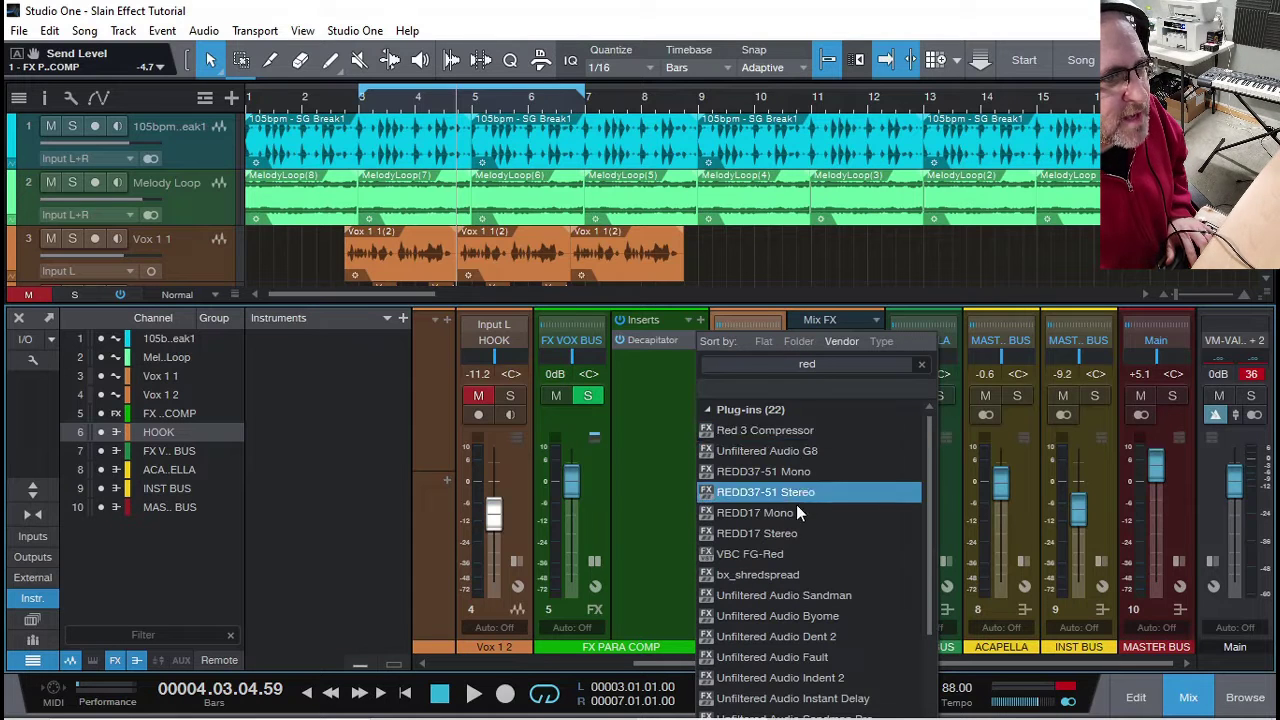
{"action": "scroll", "coordinate": [797, 540], "scroll_direction": "down", "scroll_amount": 3}
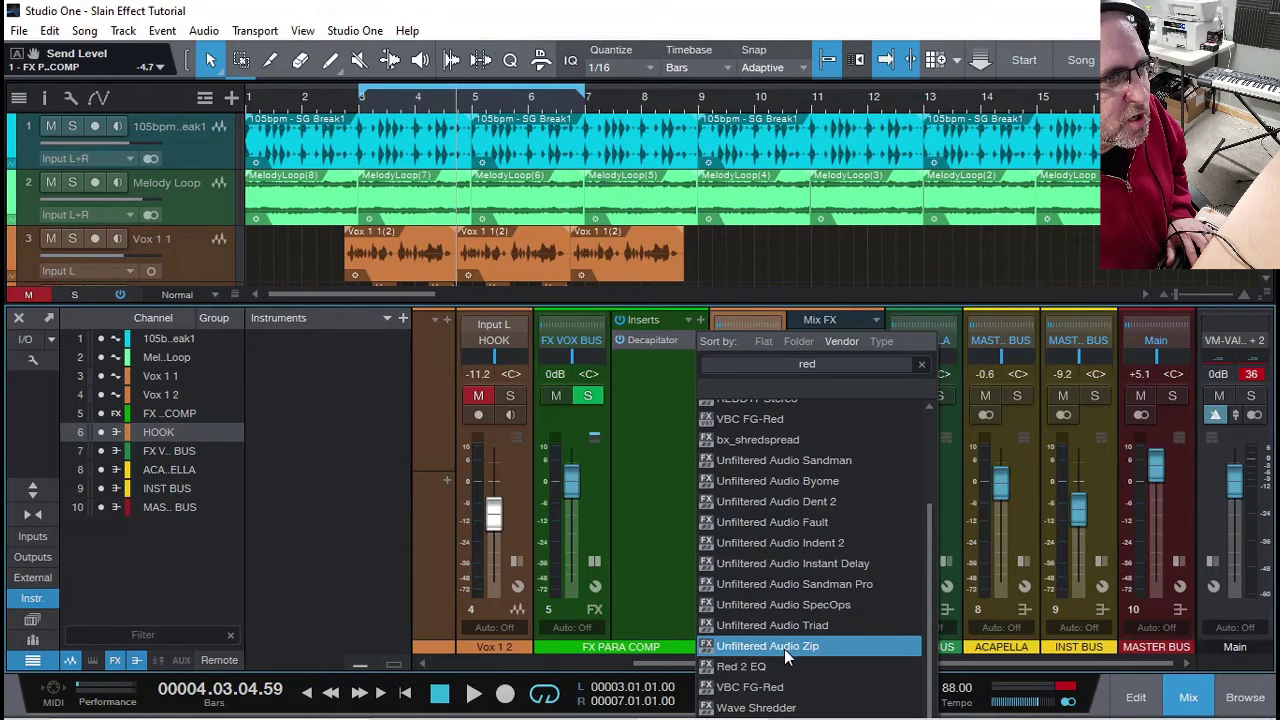
{"action": "scroll", "coordinate": [782, 652], "scroll_direction": "up", "scroll_amount": 3}
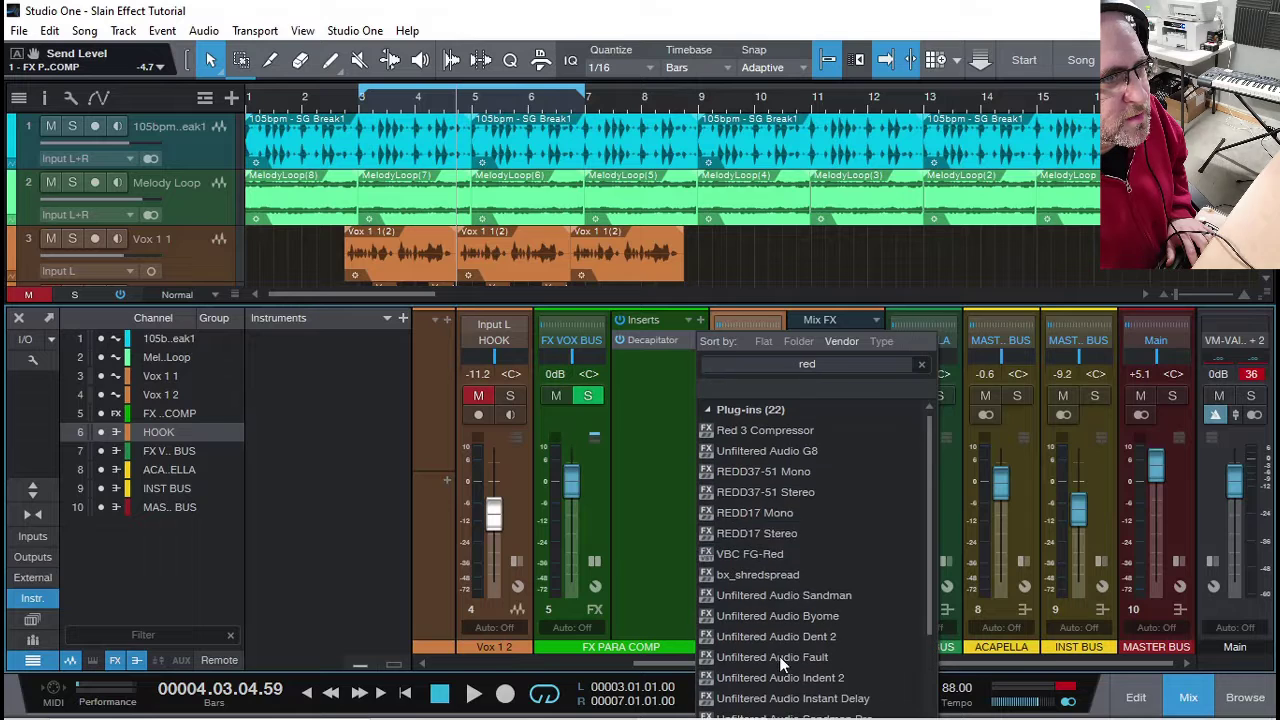
{"action": "double_click", "coordinate": [777, 368]}
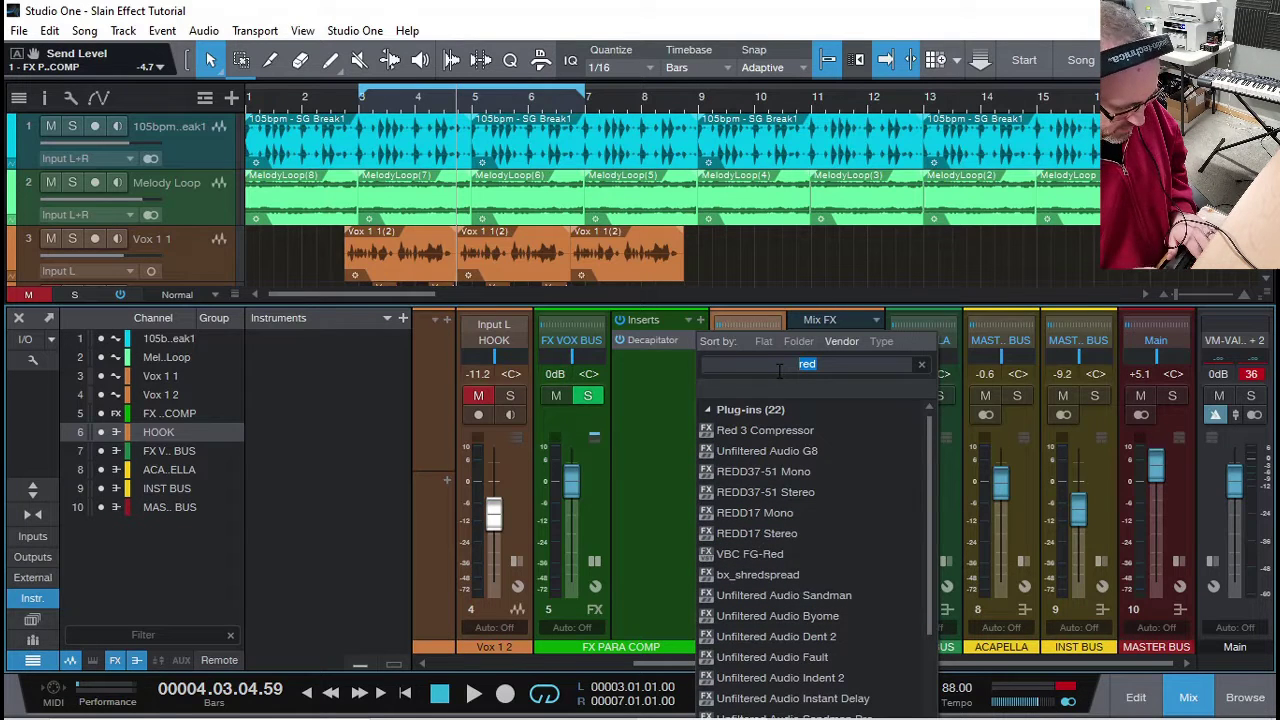
{"action": "type", "text": "redli"}
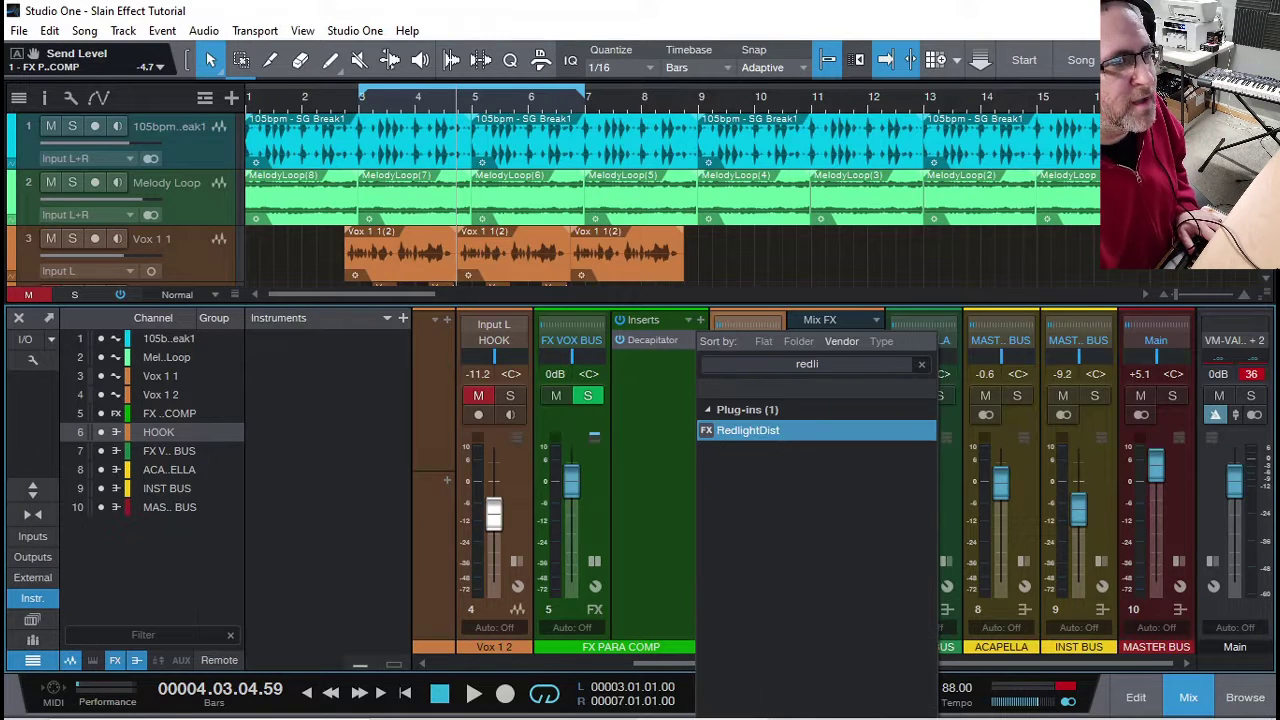
{"action": "double_click", "coordinate": [726, 428]}
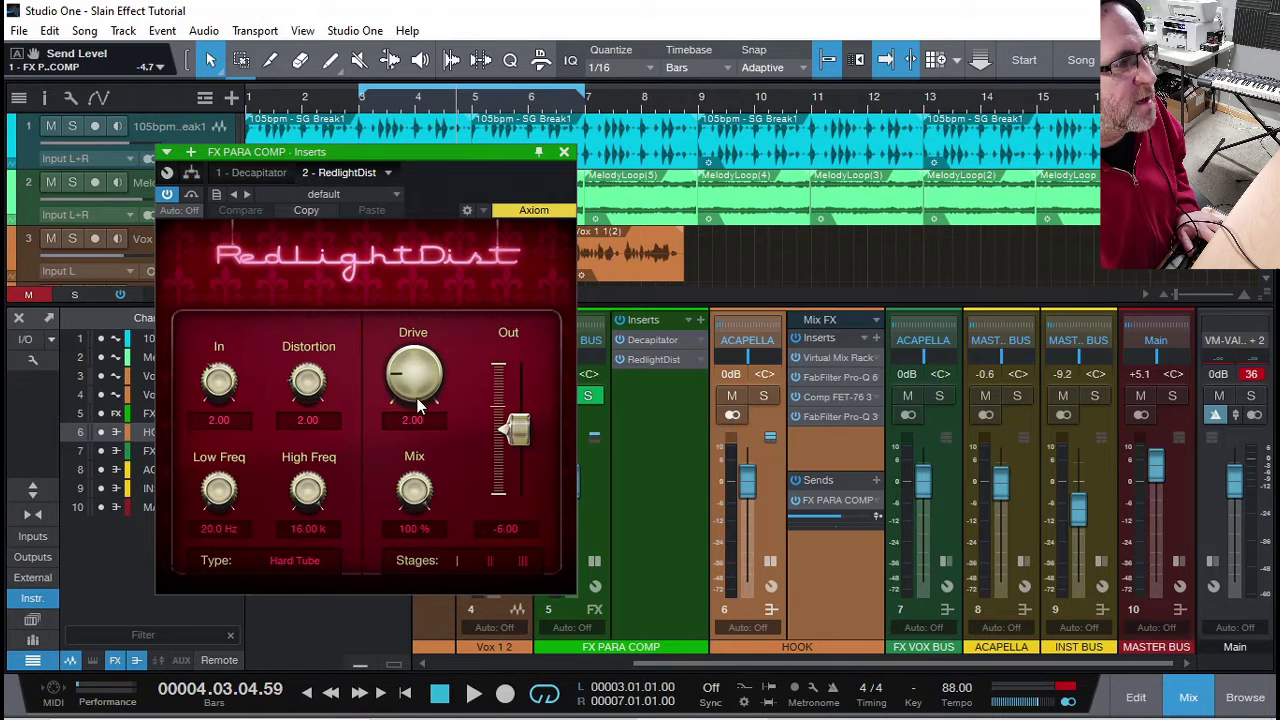
Set RedlightDist's Distortion to 4.90 and its Drive to 0.90 while the hook plays.
{"action": "left_click", "coordinate": [410, 490]}
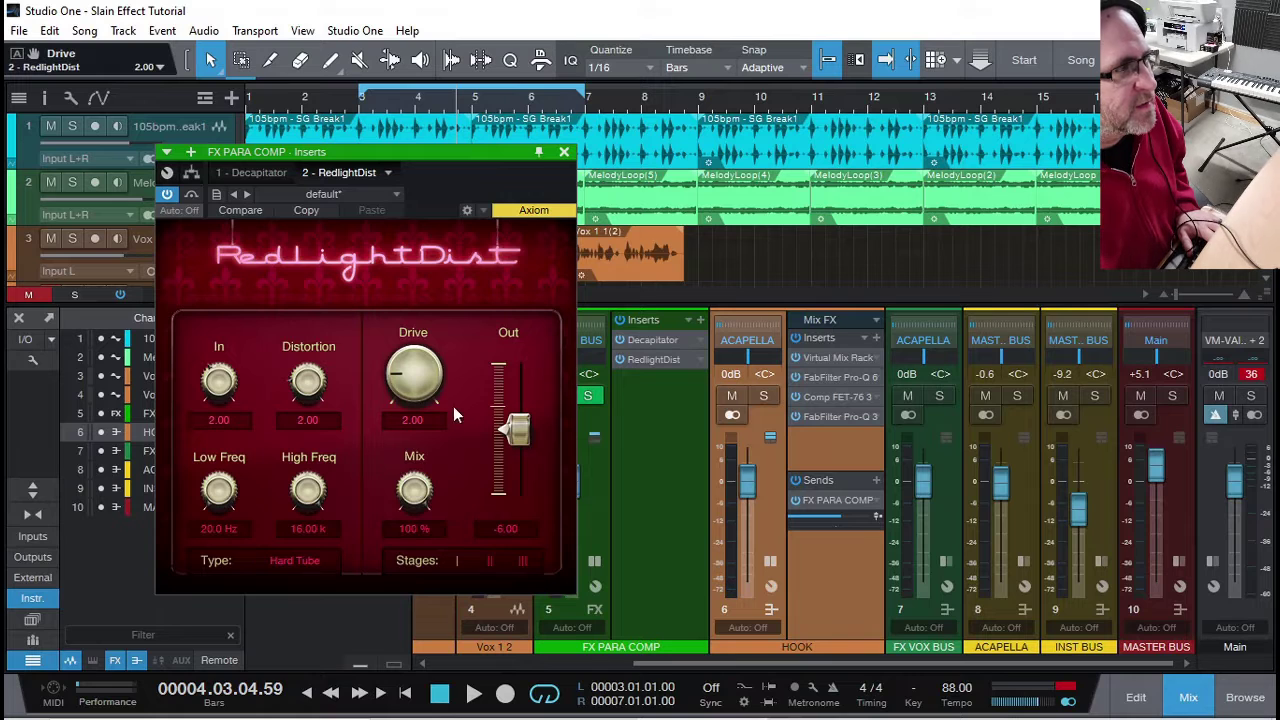
{"action": "left_click_drag", "start_coordinate": [417, 378], "coordinate": [417, 396]}
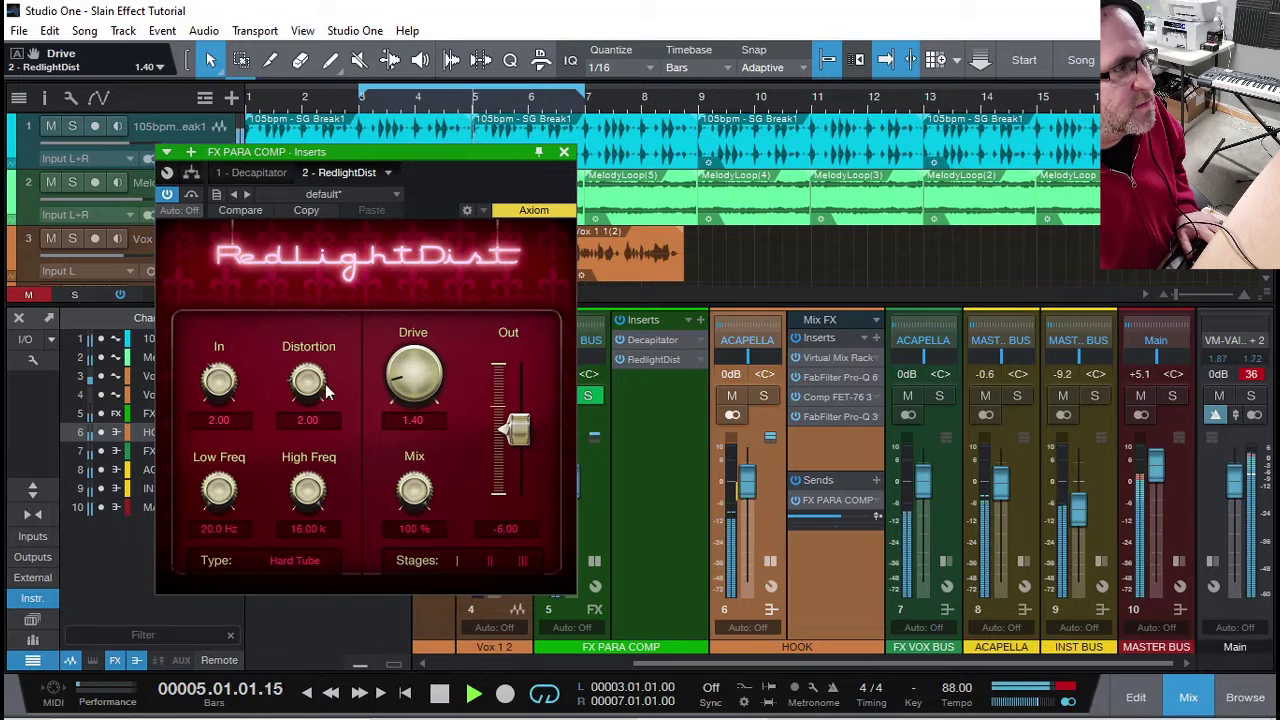
{"action": "left_click_drag", "start_coordinate": [308, 386], "coordinate": [305, 328]}
{"action": "left_click_drag", "start_coordinate": [405, 370], "coordinate": [405, 385]}
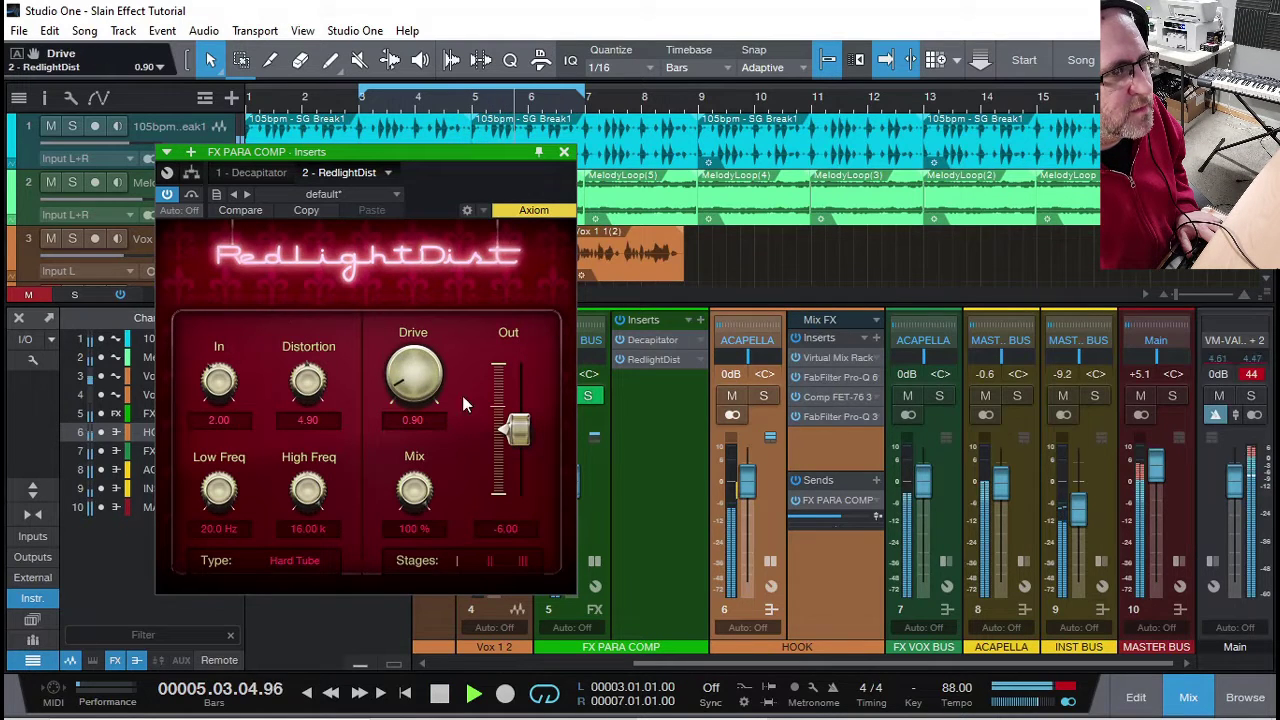
Lower the HOOK bus's send level to FX PARA COMP to about -13.6 dB during playback.
{"action": "mouse_move", "coordinate": [840, 517]}
{"action": "left_mouse_down"}
{"action": "mouse_move", "coordinate": [801, 520]}
{"action": "mouse_move", "coordinate": [824, 519]}
{"action": "left_mouse_up"}
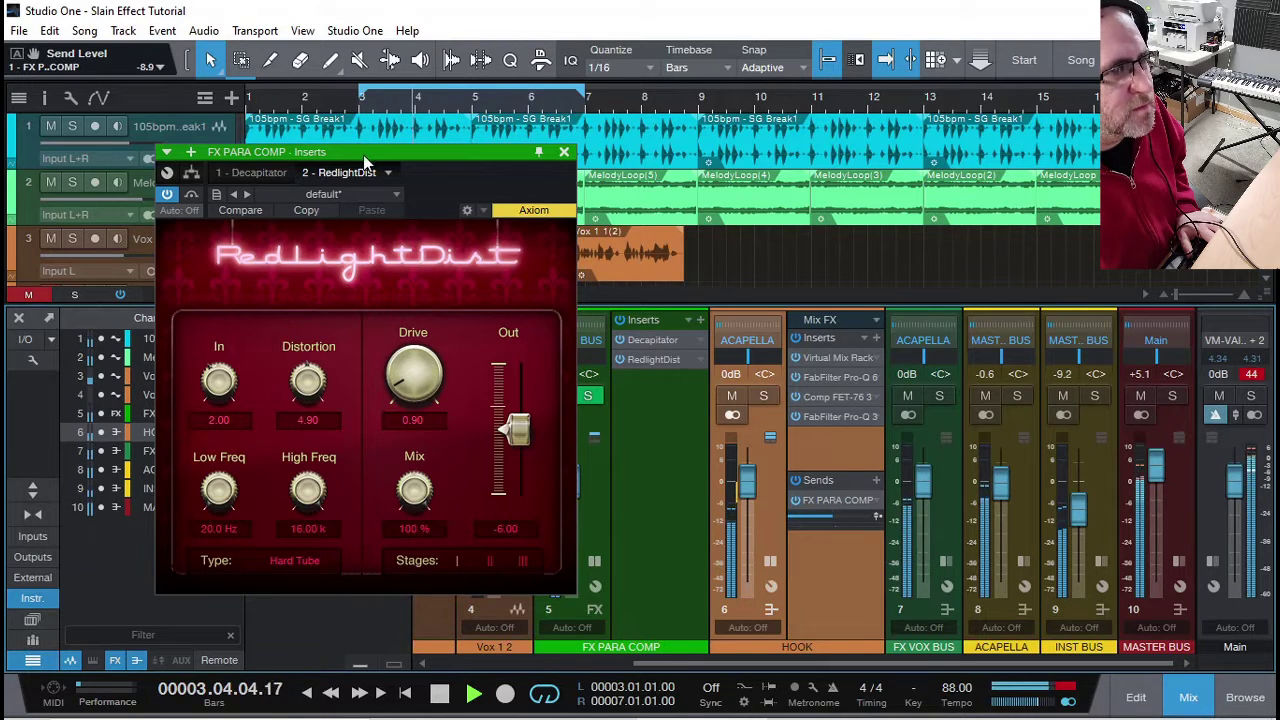
{"action": "left_click_drag", "start_coordinate": [365, 160], "coordinate": [352, 167]}
{"action": "left_click_drag", "start_coordinate": [823, 517], "coordinate": [817, 524]}
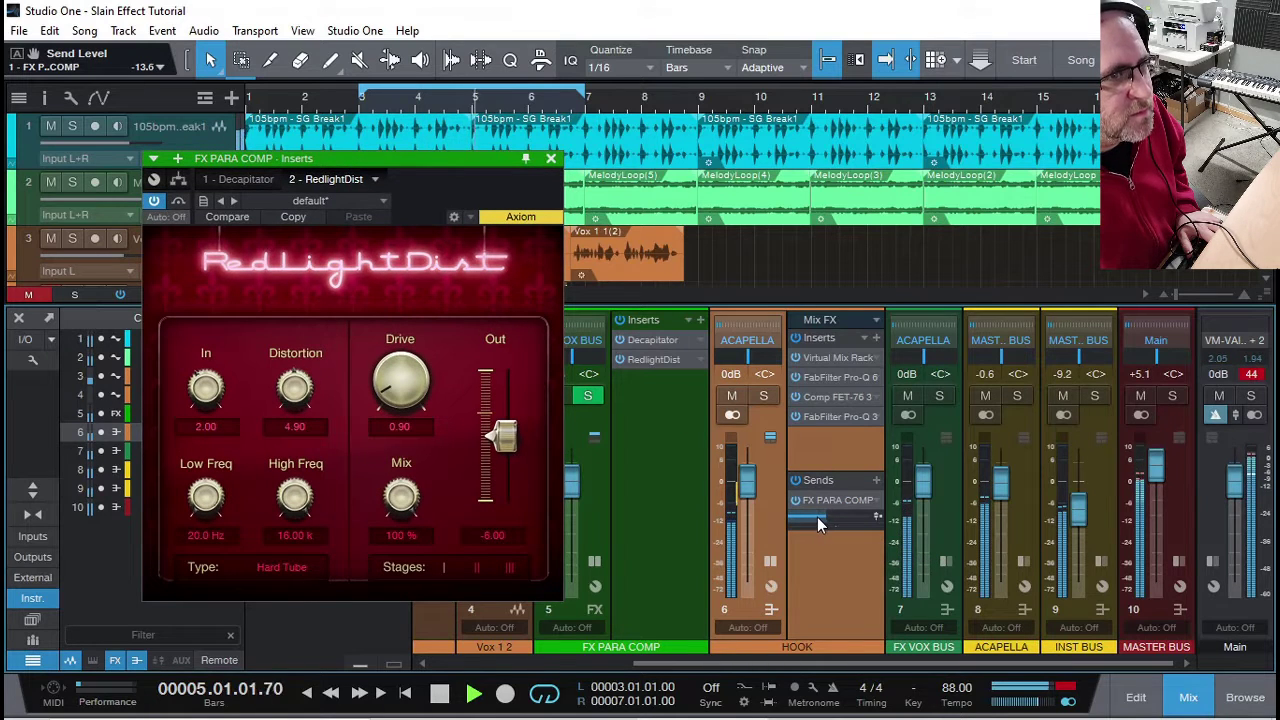
Bypass the band-limiting FabFilter Pro-Q 3 on the HOOK bus, raise its FX PARA COMP send to about -0.7 dB, and audition the hook.
{"action": "left_click", "coordinate": [817, 420]}
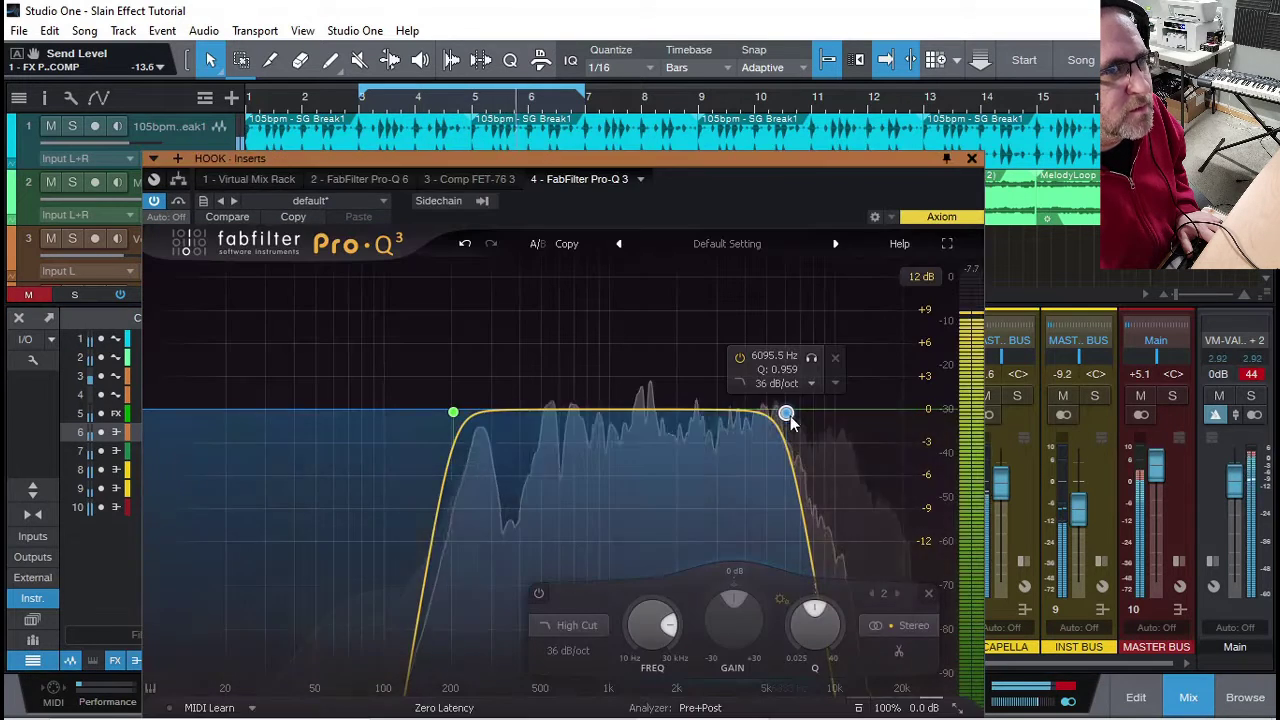
{"action": "left_click", "coordinate": [974, 160]}
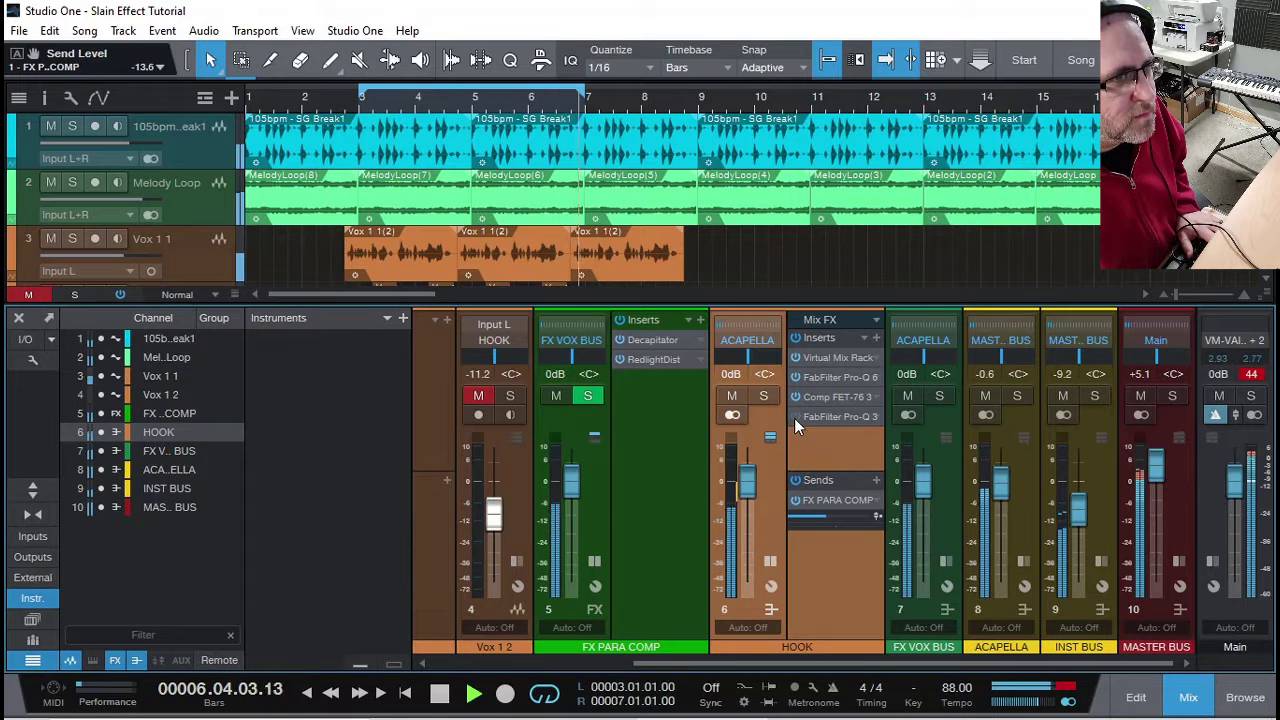
{"action": "left_click_drag", "start_coordinate": [815, 523], "coordinate": [838, 527]}
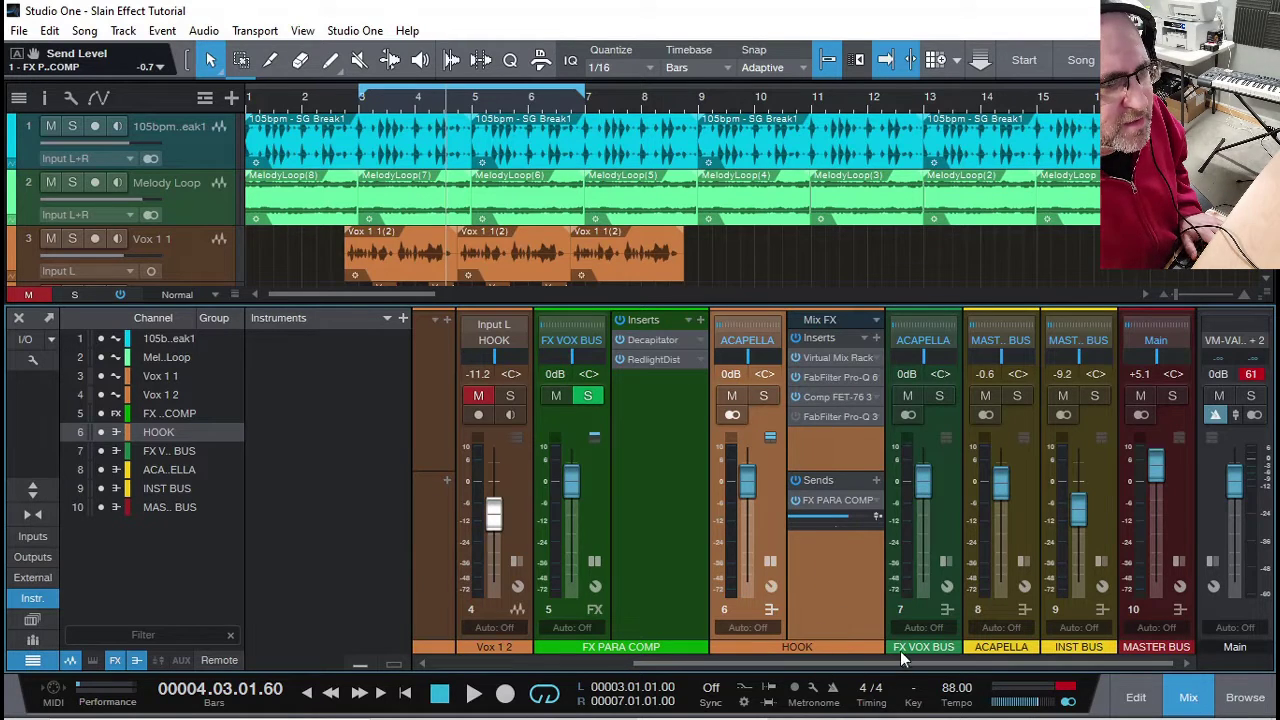
{"action": "key", "text": "space"}
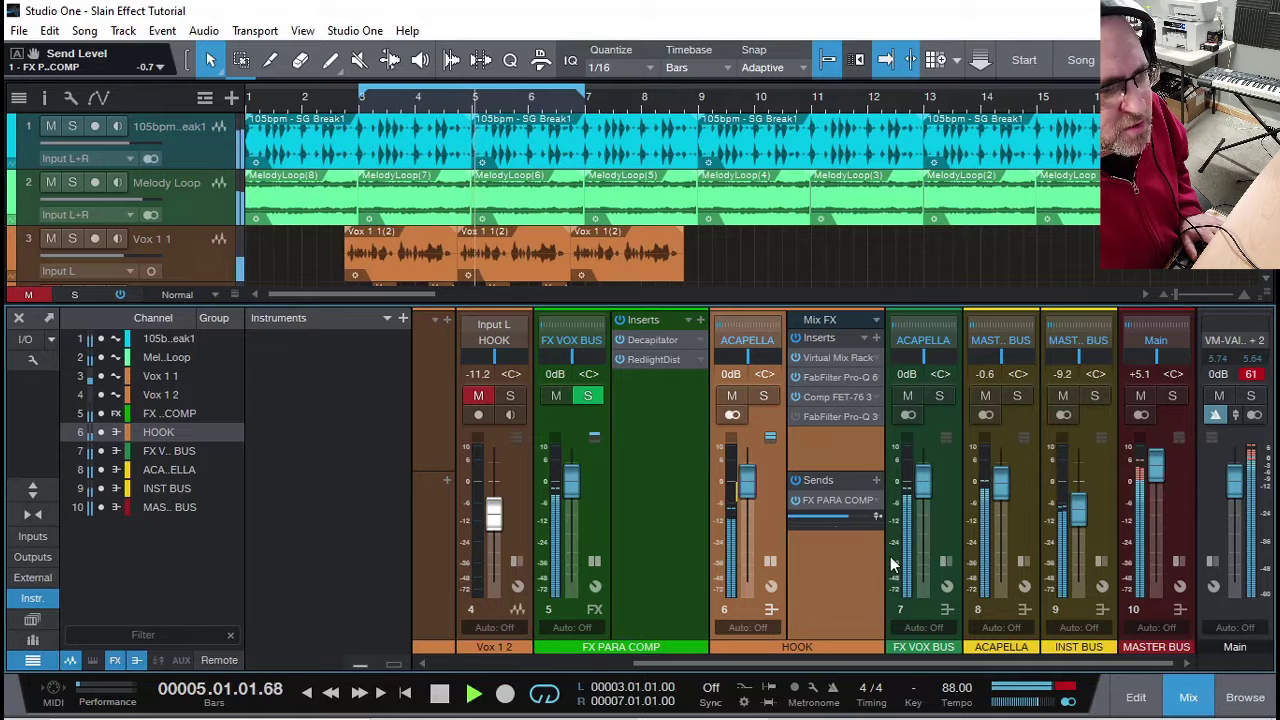
{"action": "key", "text": "space"}
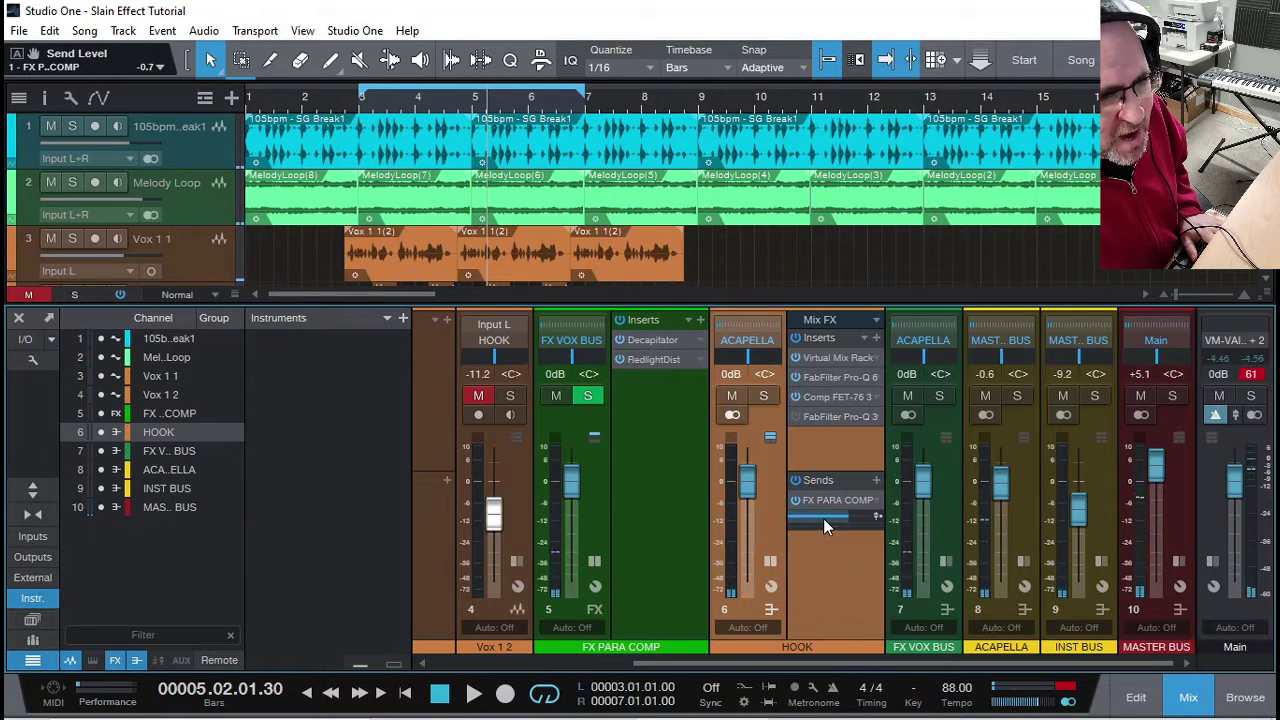
Expand the FX VOX BUS channel to show its inserts and sends, then select the ACAPELLA bus.
{"action": "left_click", "coordinate": [1014, 520]}
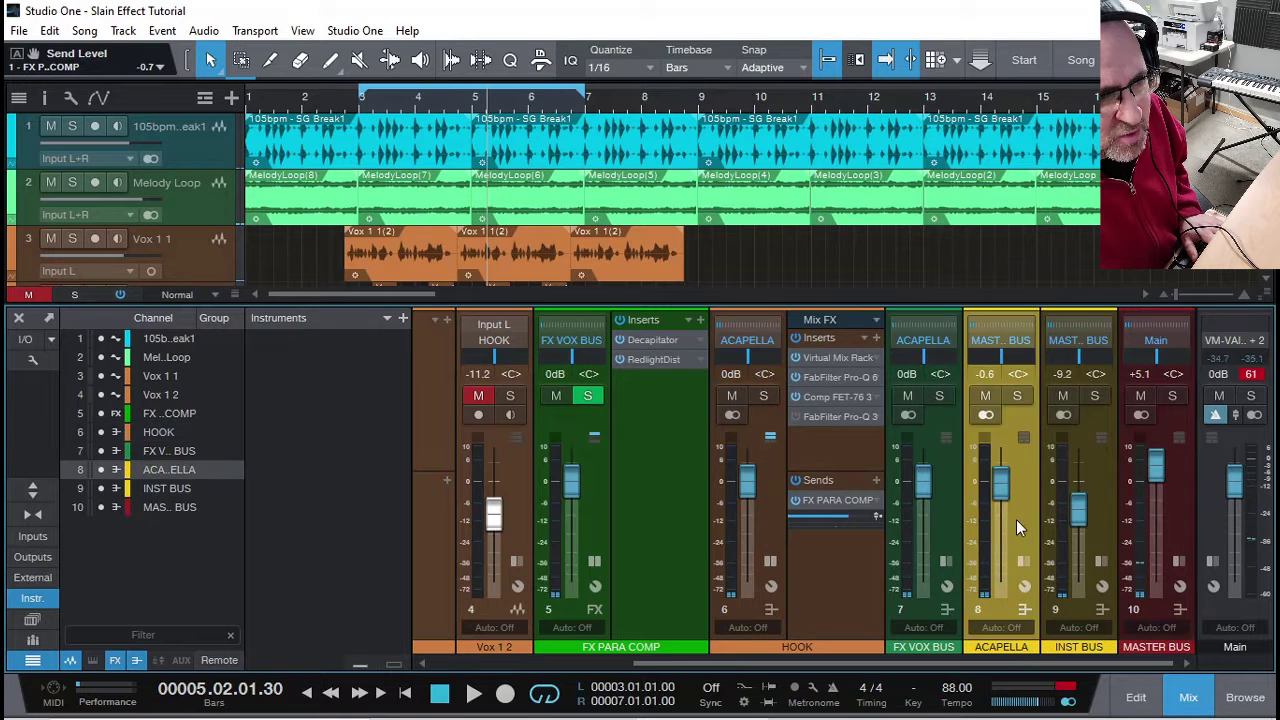
{"action": "left_click", "coordinate": [937, 511]}
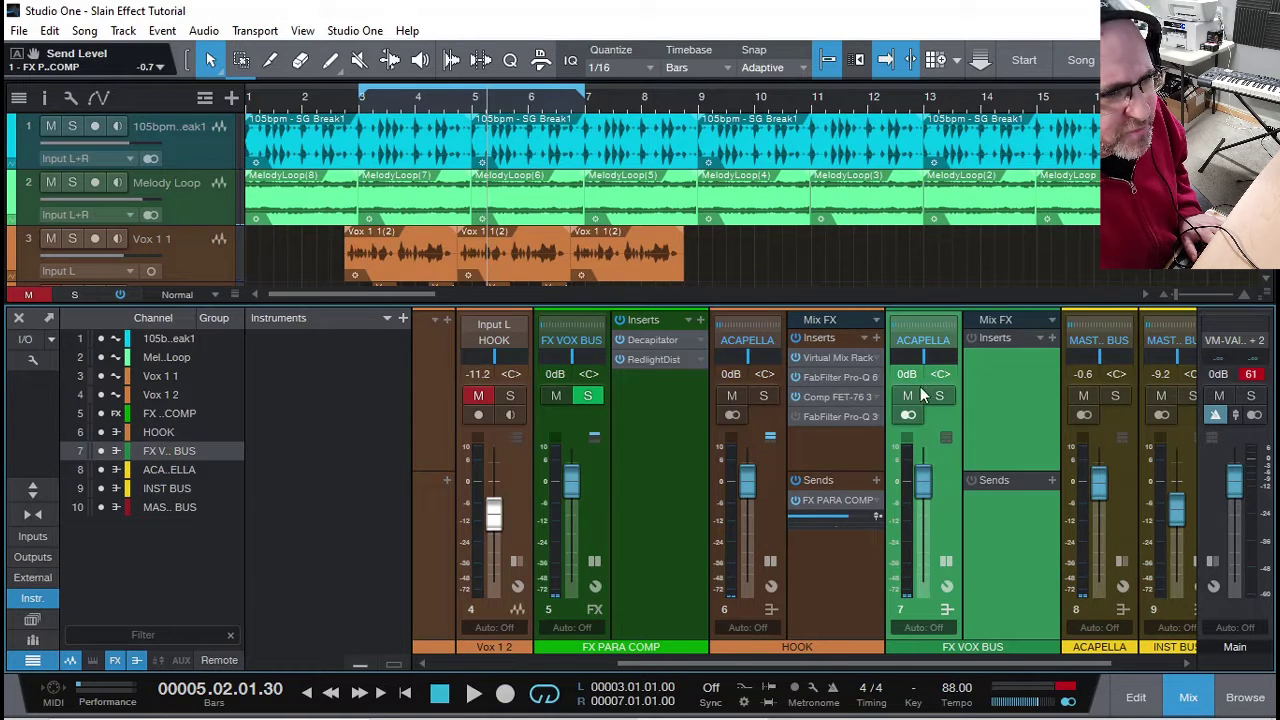
{"action": "left_click_drag", "start_coordinate": [973, 664], "coordinate": [1009, 651]}
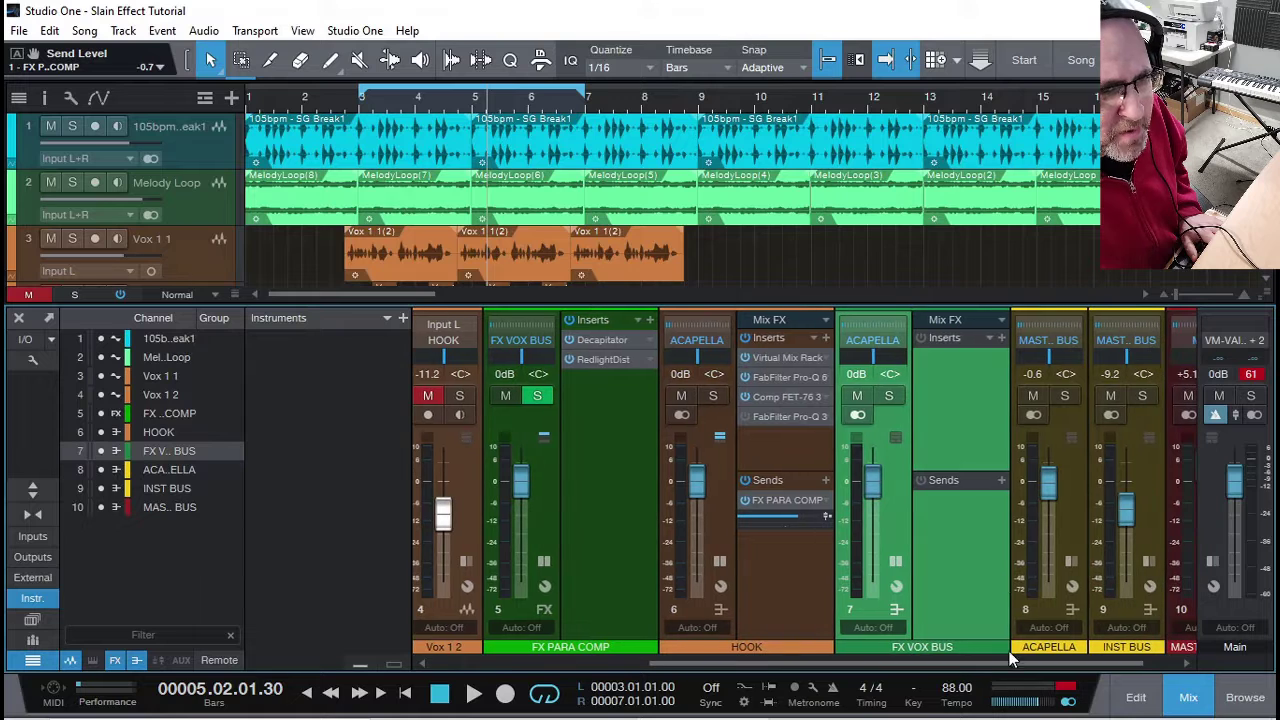
{"action": "left_click", "coordinate": [1080, 490]}
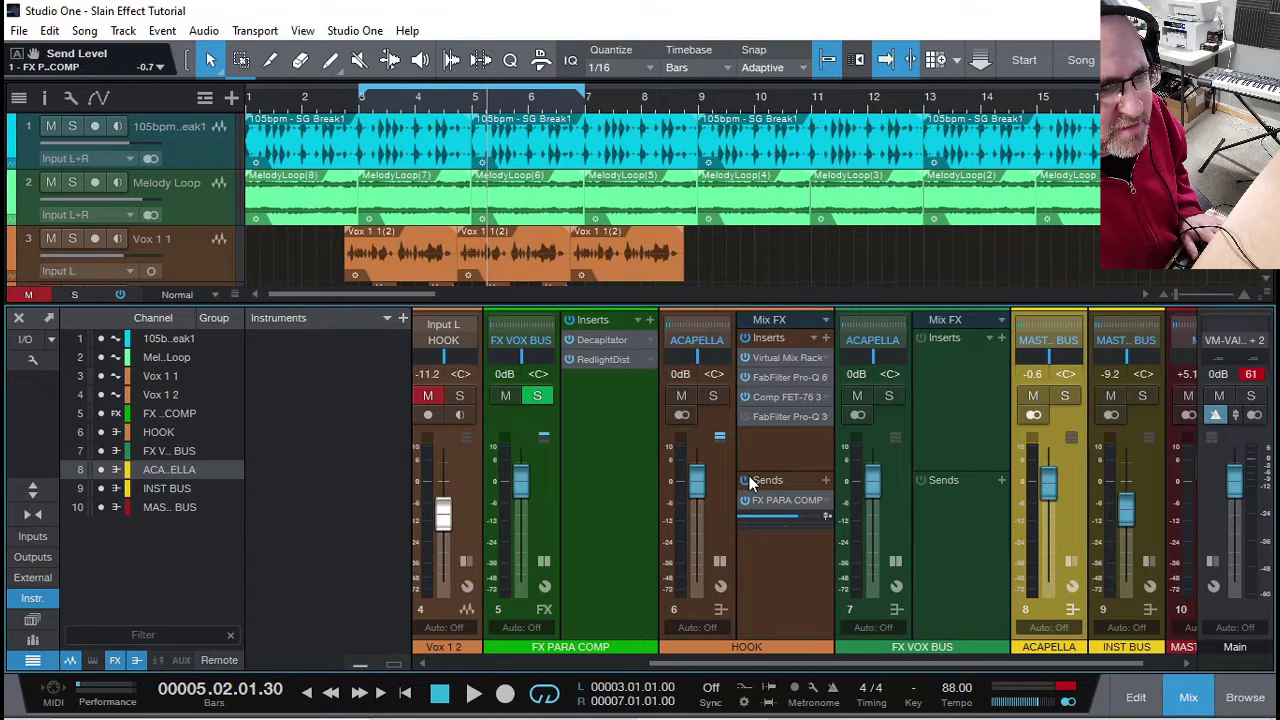
Lower the ACAPELLA bus volume to about -10.1 dB while the looped hook plays.
{"action": "key", "text": "space"}
{"action": "mouse_move", "coordinate": [1032, 524]}
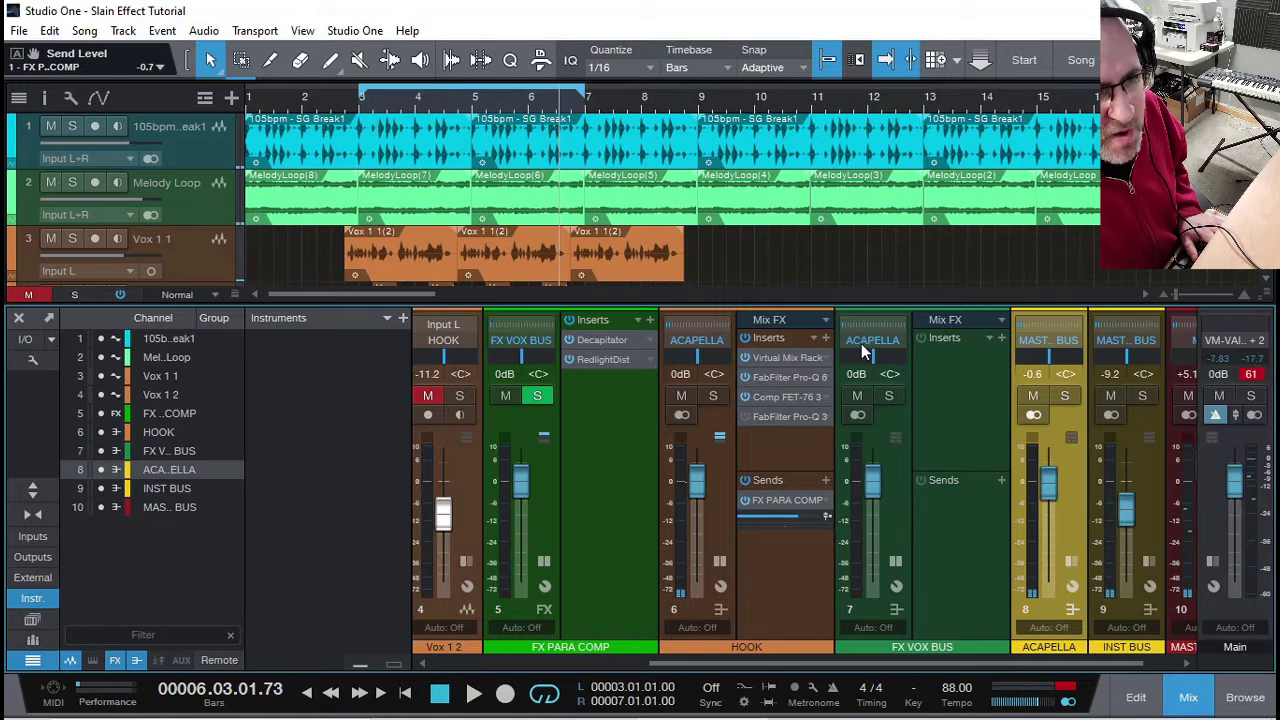
{"action": "scroll", "coordinate": [996, 656], "scroll_direction": "right", "scroll_amount": 1}
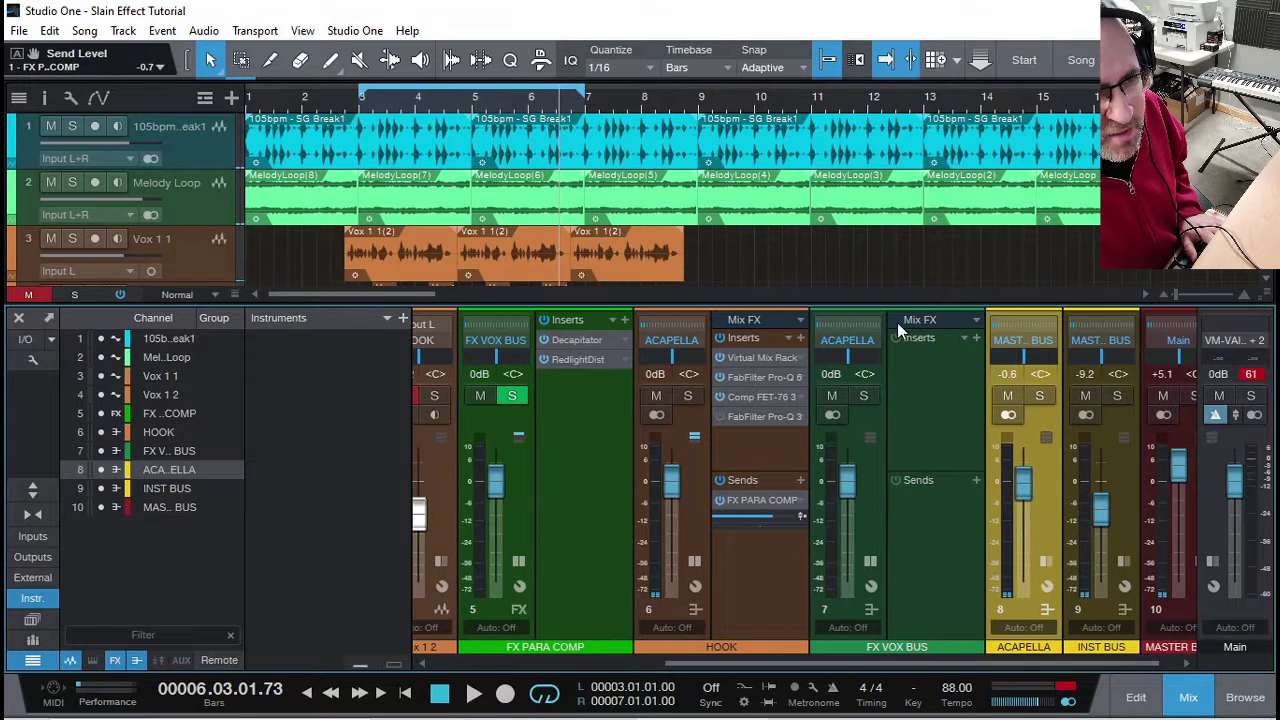
{"action": "key", "text": "space"}
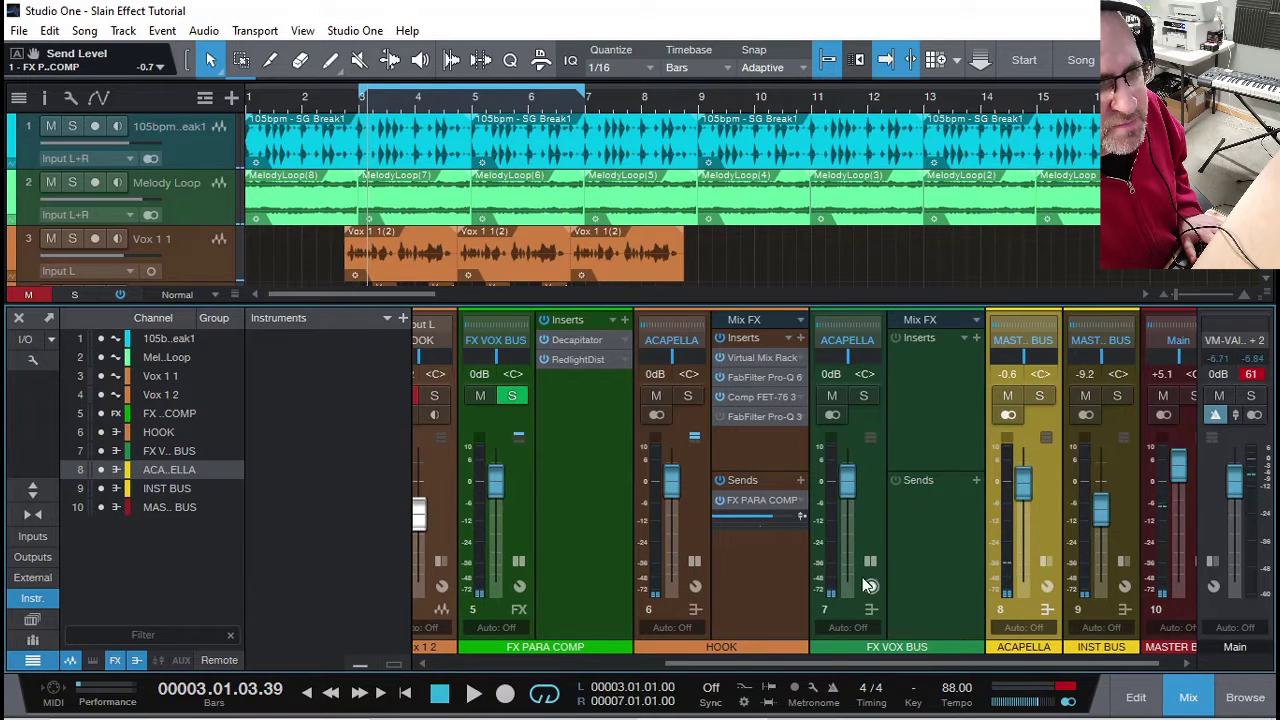
{"action": "left_click_drag", "start_coordinate": [1021, 490], "coordinate": [1021, 516]}
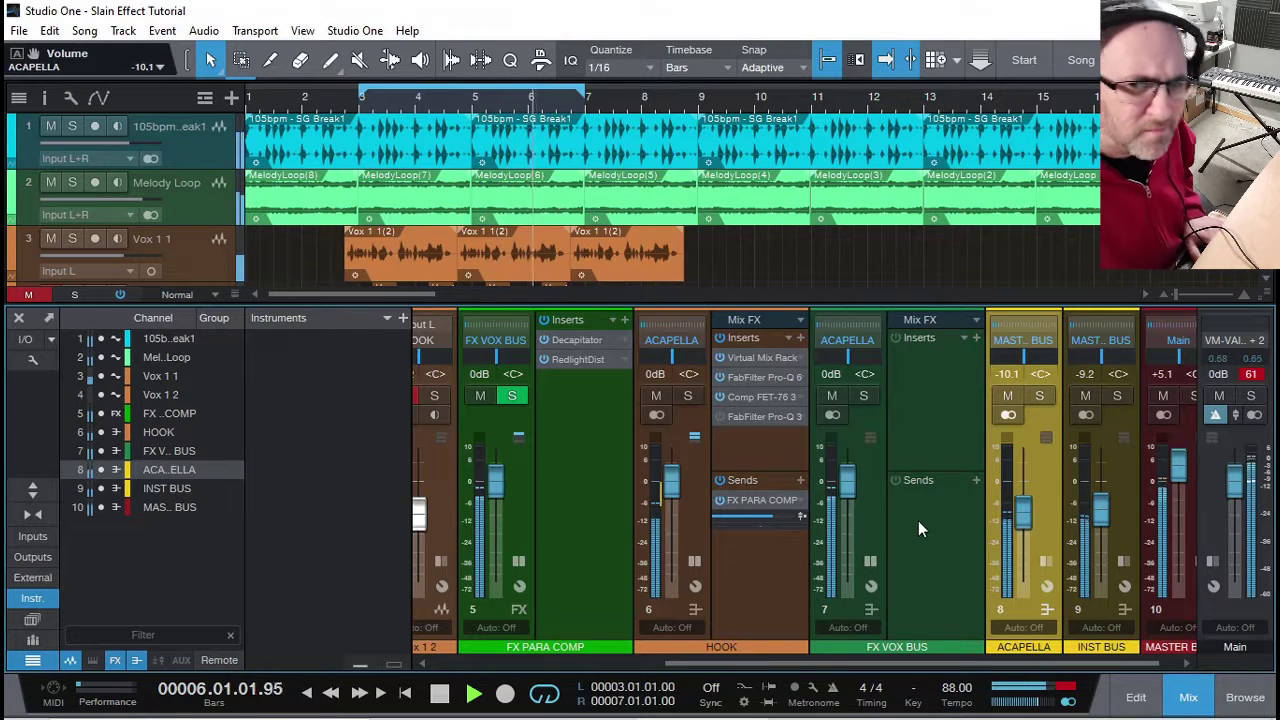
{"action": "key", "text": "space"}
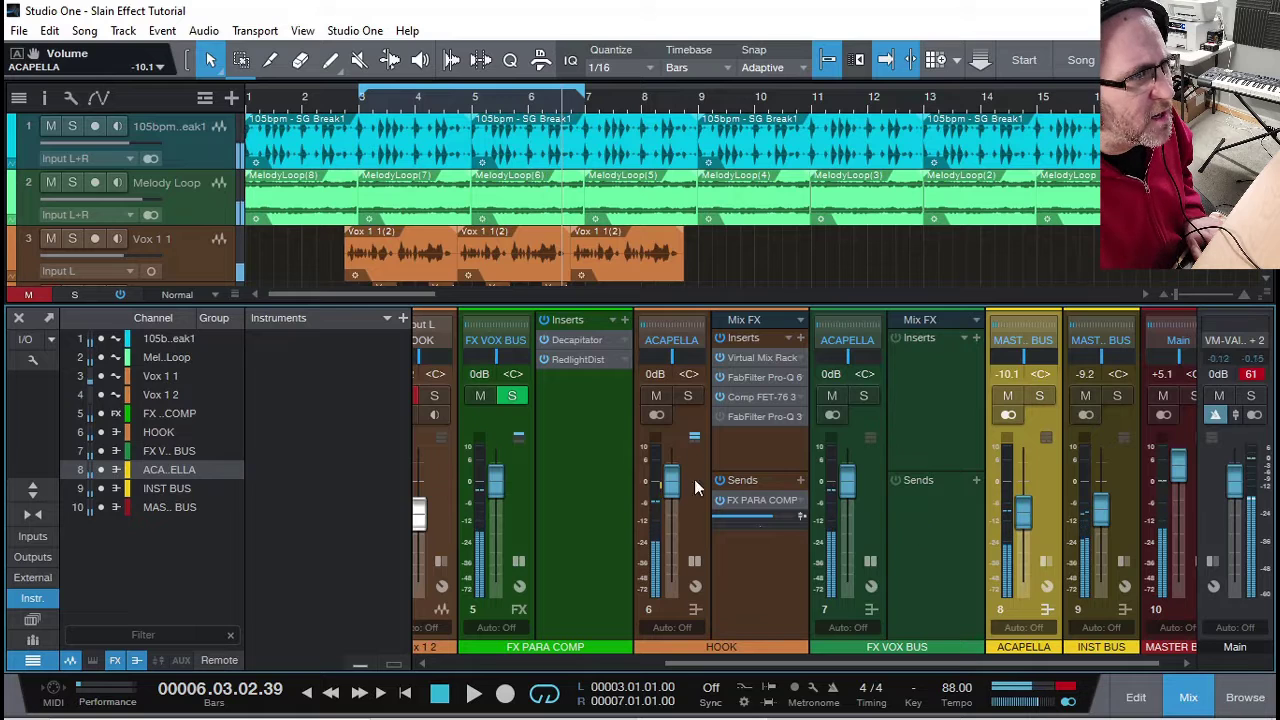
Set Decapitator's High Cut to about 2348.8 Hz, Low Cut to about 118 Hz and output trim to about -10.3 dB during playback.
{"action": "left_click", "coordinate": [571, 343]}
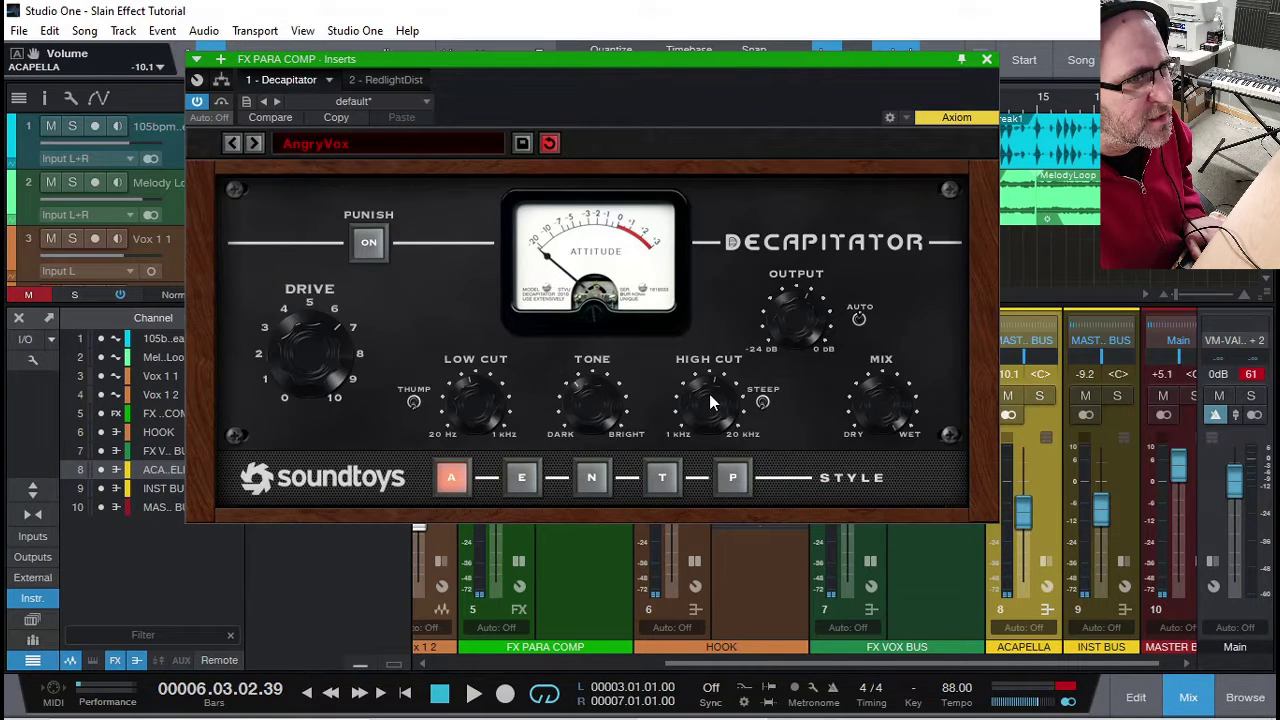
{"action": "key", "text": "space"}
{"action": "left_click_drag", "start_coordinate": [706, 419], "coordinate": [697, 392]}
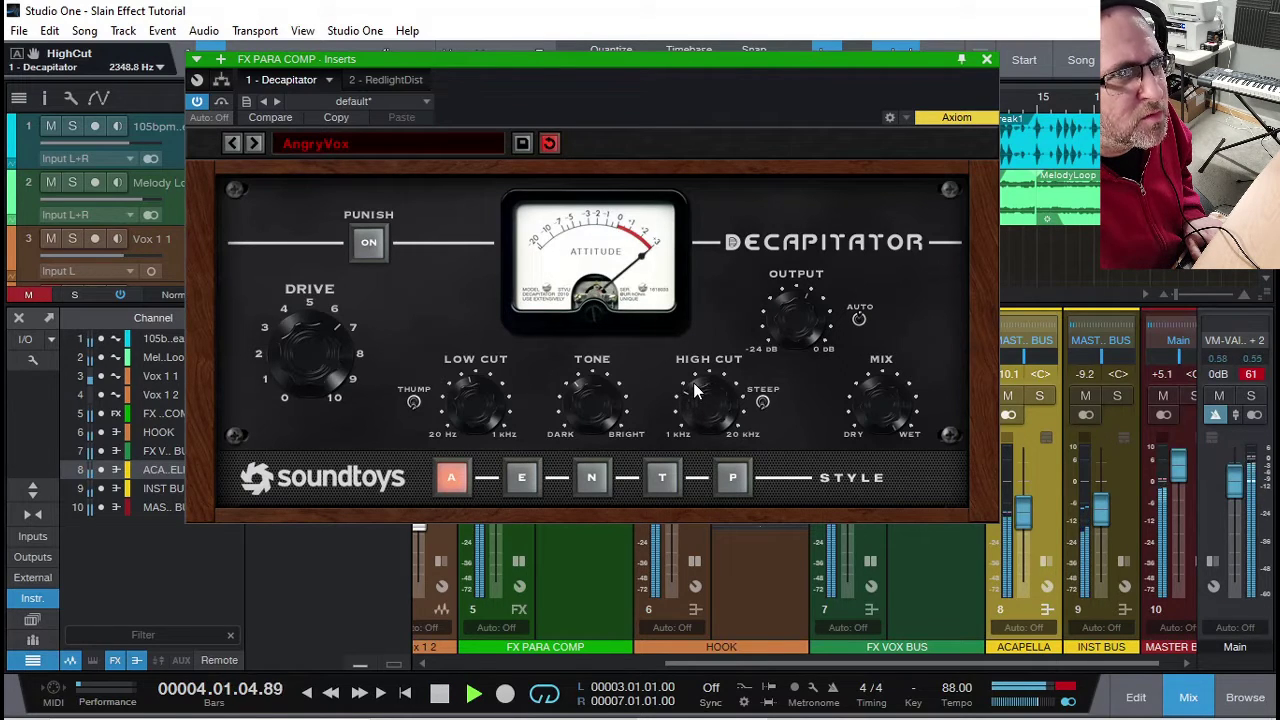
{"action": "left_click", "coordinate": [483, 407]}
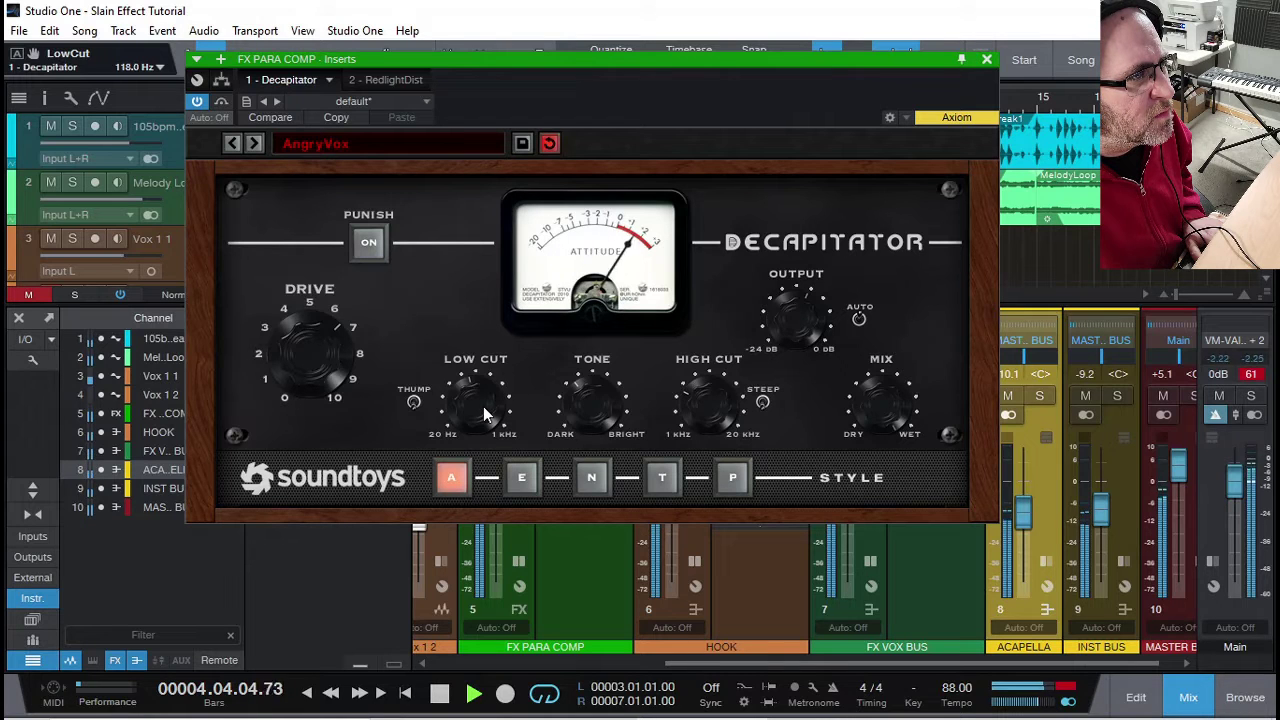
{"action": "left_click_drag", "start_coordinate": [484, 407], "coordinate": [484, 398]}
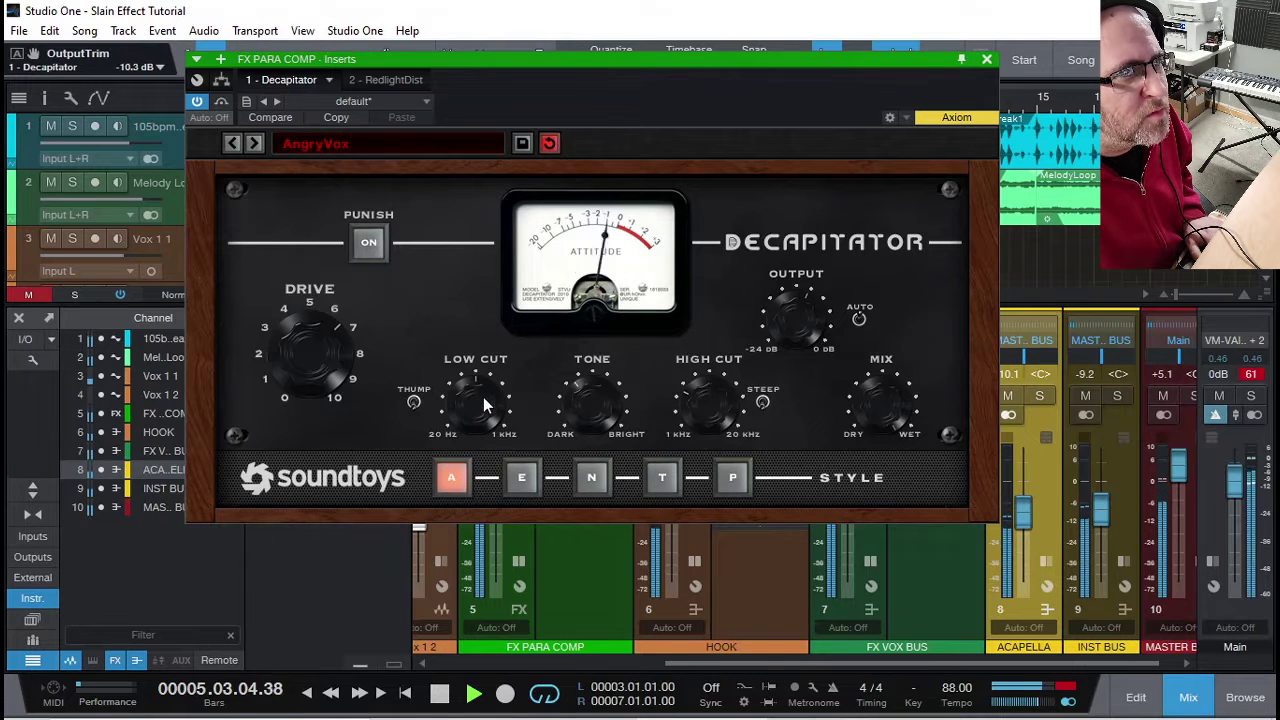
{"action": "left_click", "coordinate": [986, 59]}
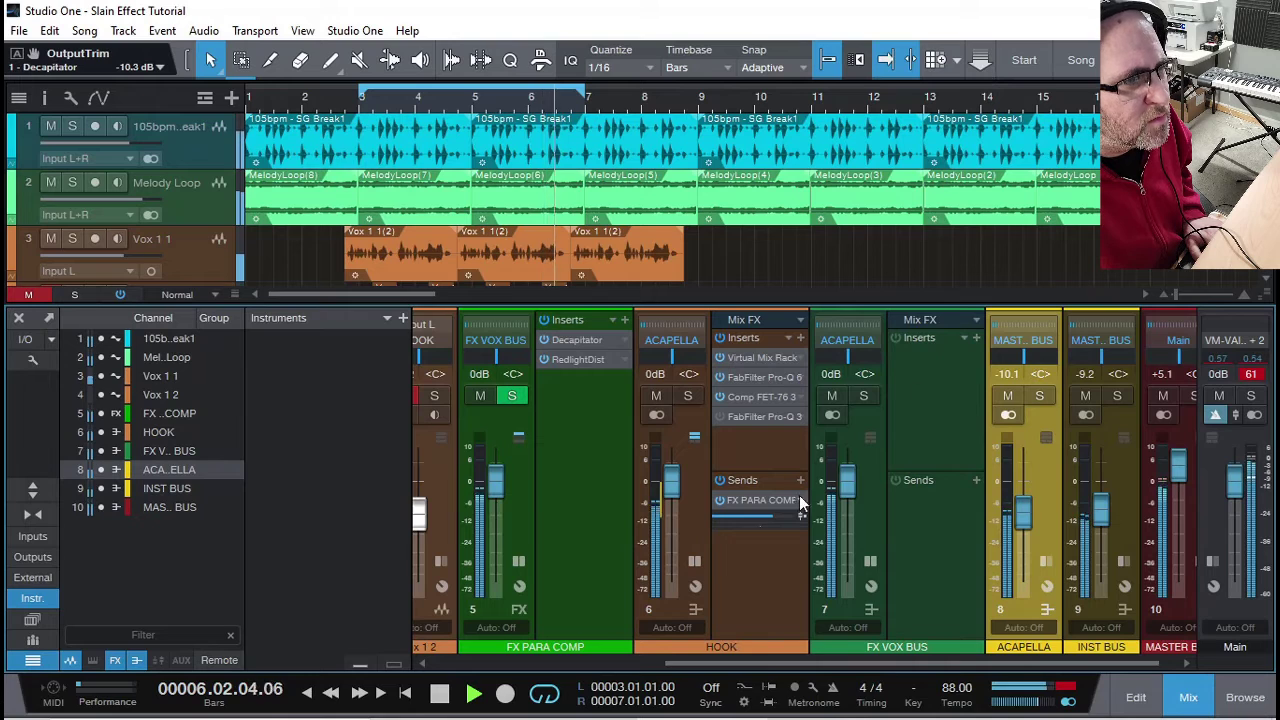
Raise the HOOK bus's FX PARA COMP send to +1.3 dB and re-enable its band-limiting Pro-Q 3, widened to about 114 Hz–11.4 kHz.
{"action": "left_click_drag", "start_coordinate": [742, 516], "coordinate": [747, 516]}
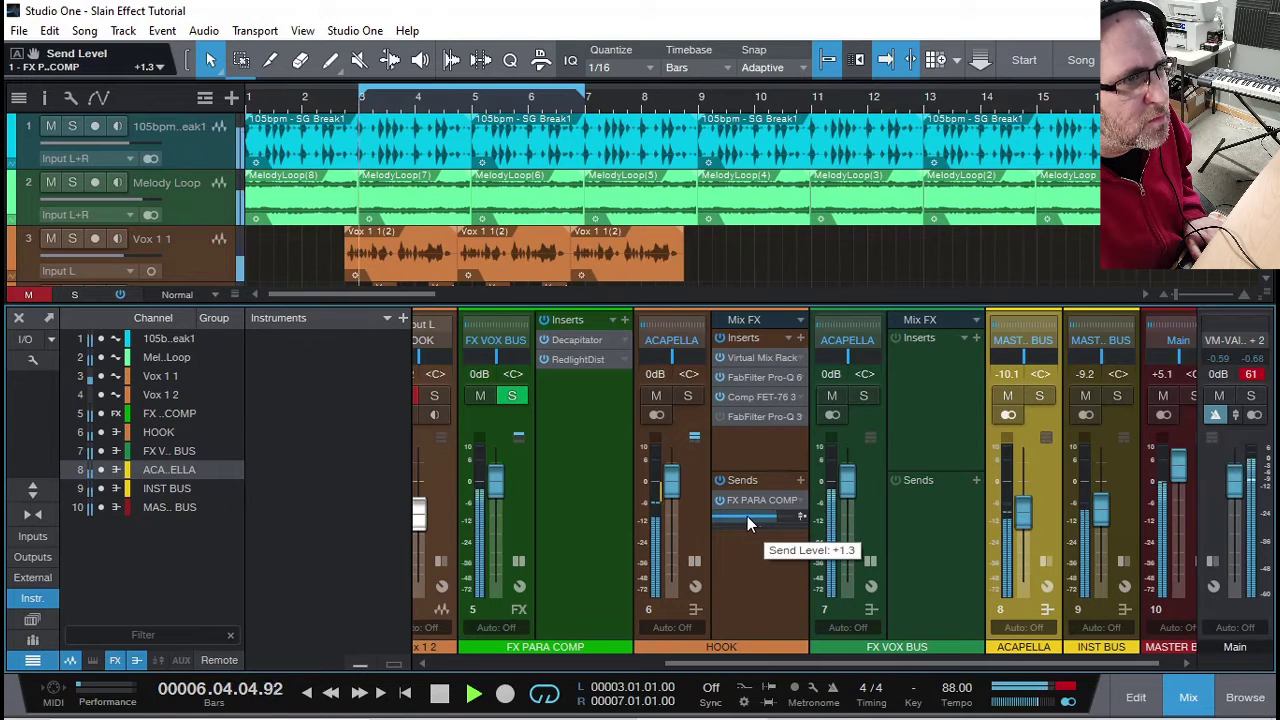
{"action": "left_click", "coordinate": [747, 416]}
{"action": "left_click_drag", "start_coordinate": [749, 415], "coordinate": [847, 410]}
{"action": "left_click_drag", "start_coordinate": [453, 412], "coordinate": [396, 419]}
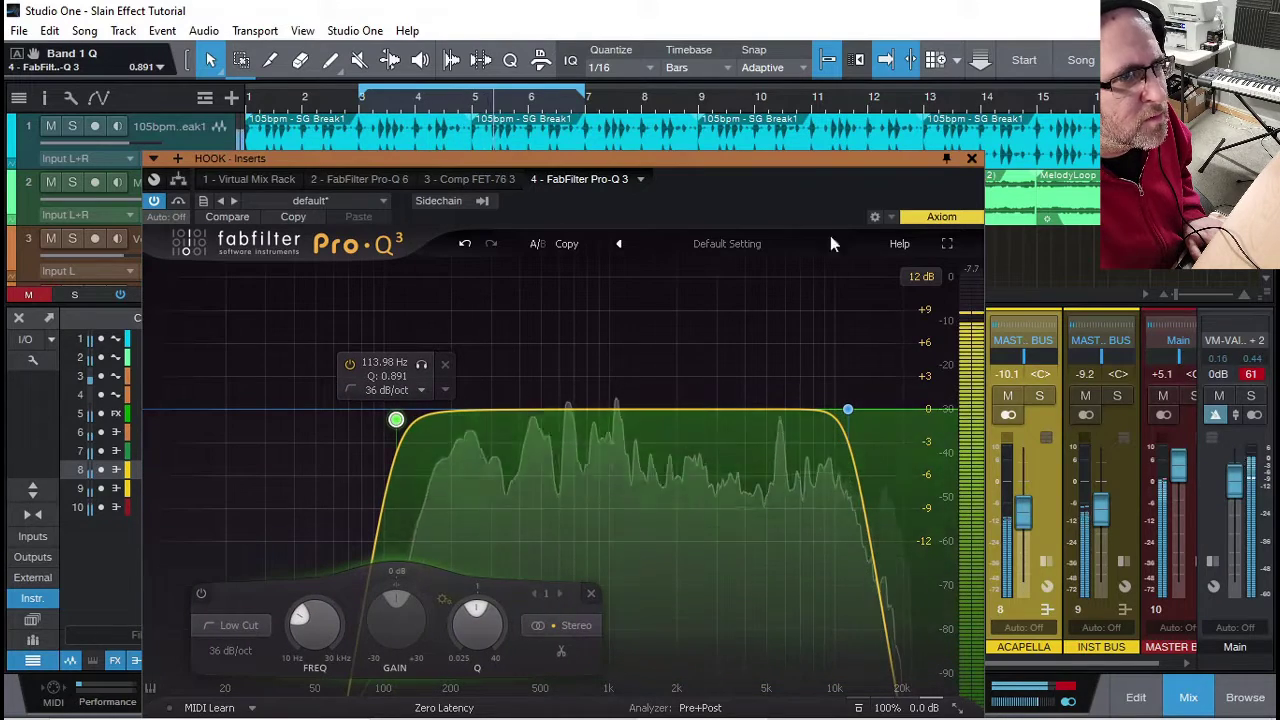
{"action": "left_click", "coordinate": [971, 158]}
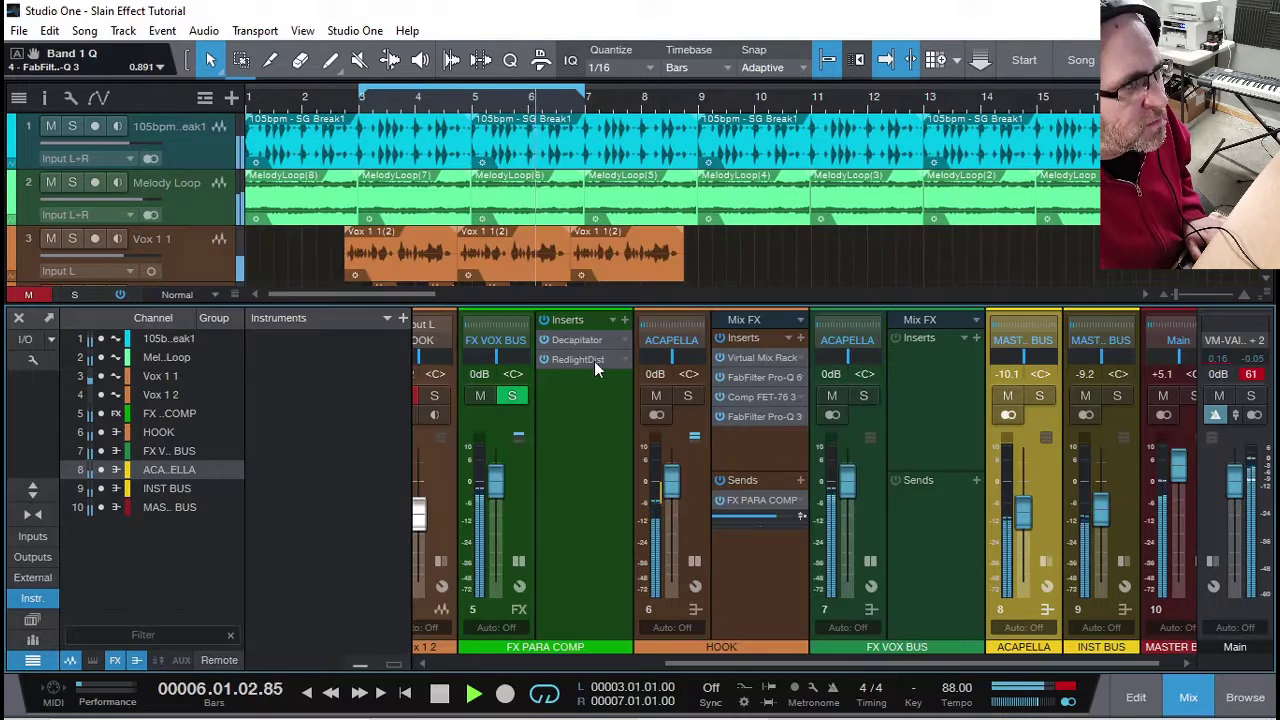
{"action": "key", "text": "space"}
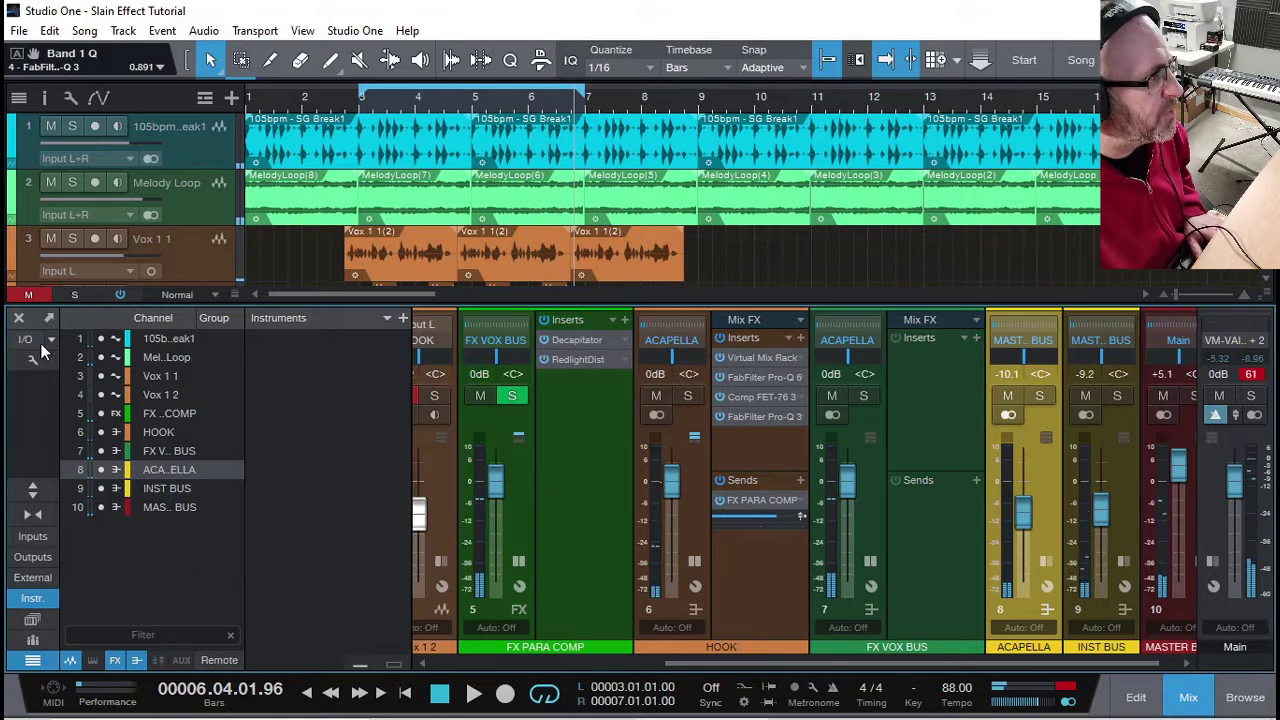
Close the mixer and audition the arrangement from bar 3 beat 2, checking the beat against the start of the Vox 1 2 clips.
{"action": "left_click", "coordinate": [21, 317]}
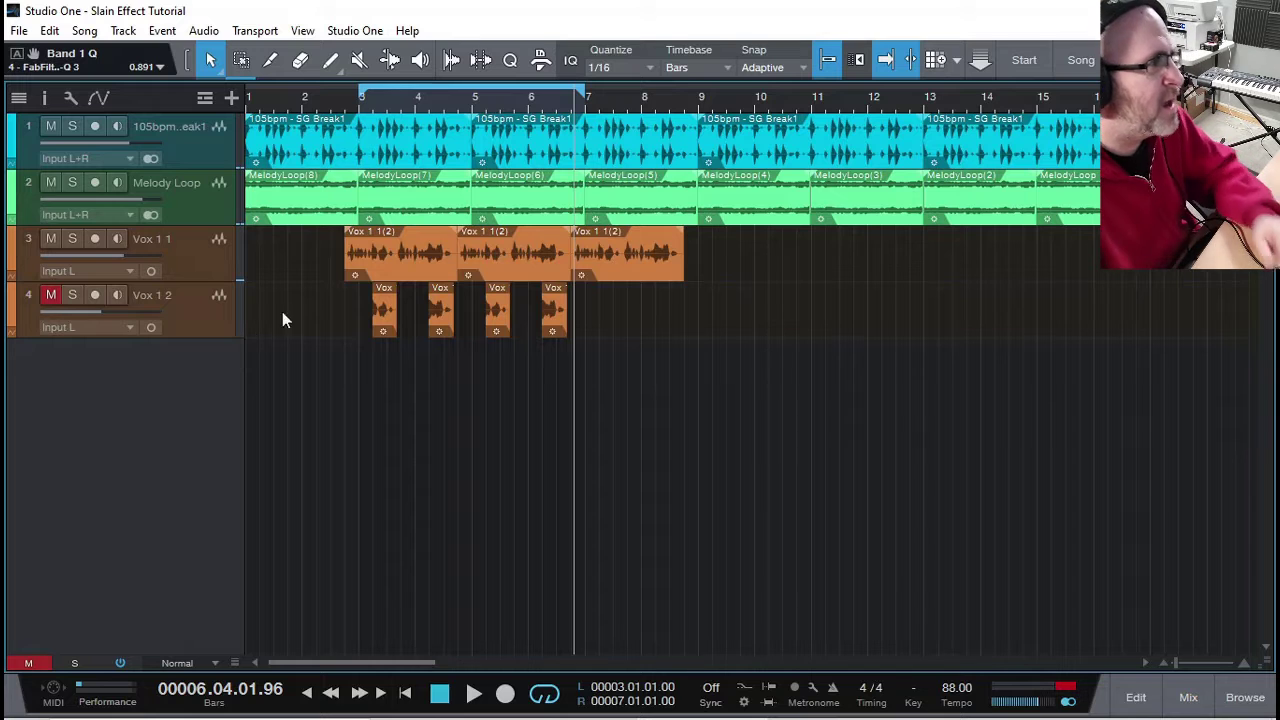
{"action": "left_click", "coordinate": [374, 98]}
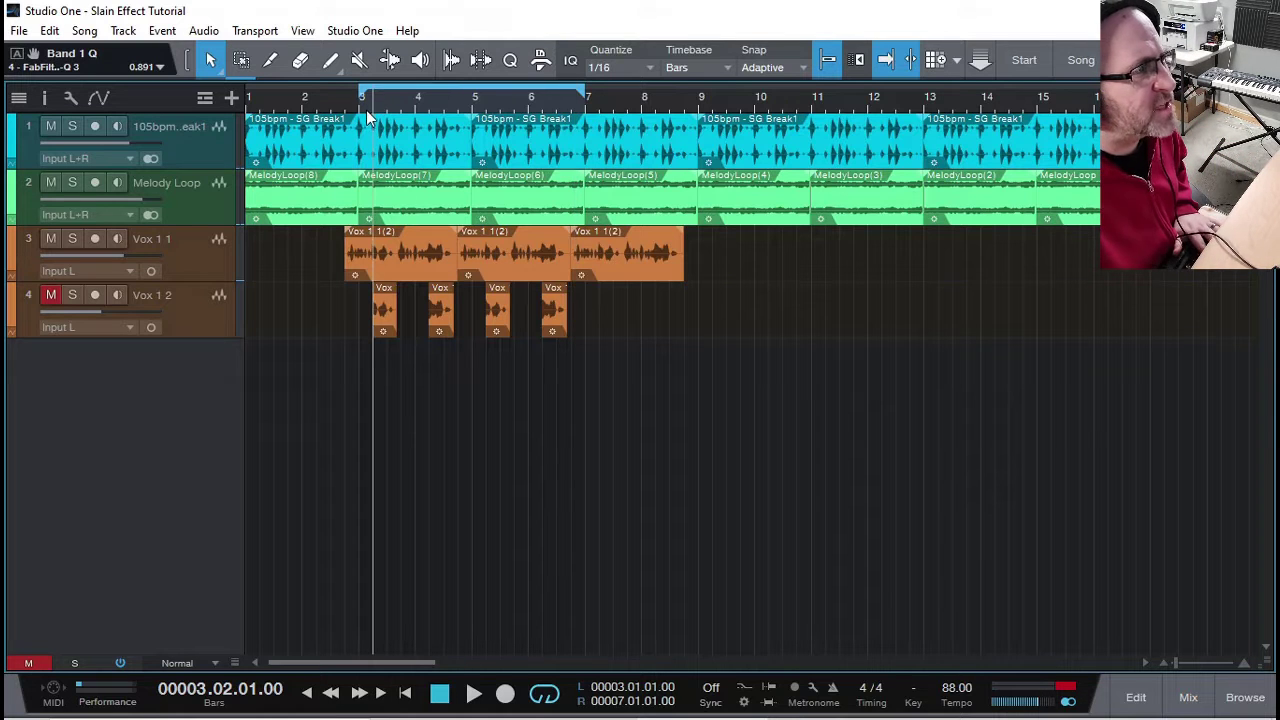
{"action": "key", "text": "e"}
{"action": "key", "text": "e"}
{"action": "key", "text": "e"}
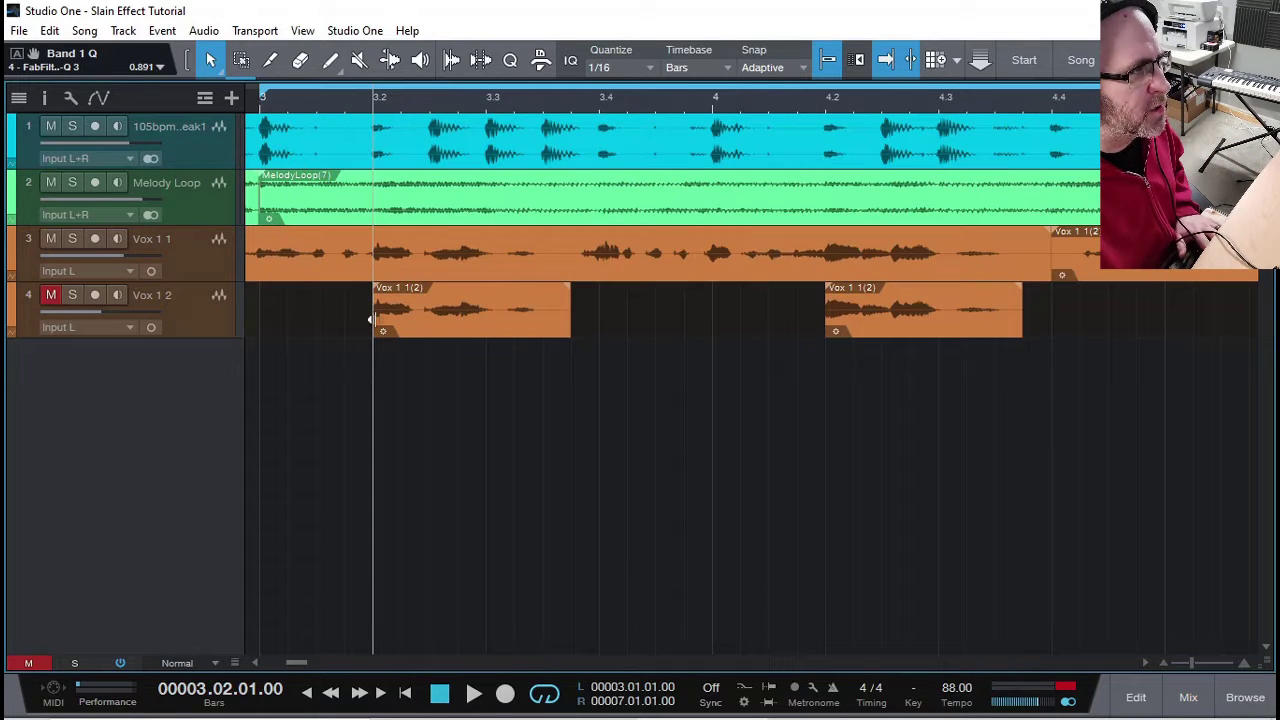
{"action": "key", "text": "space"}
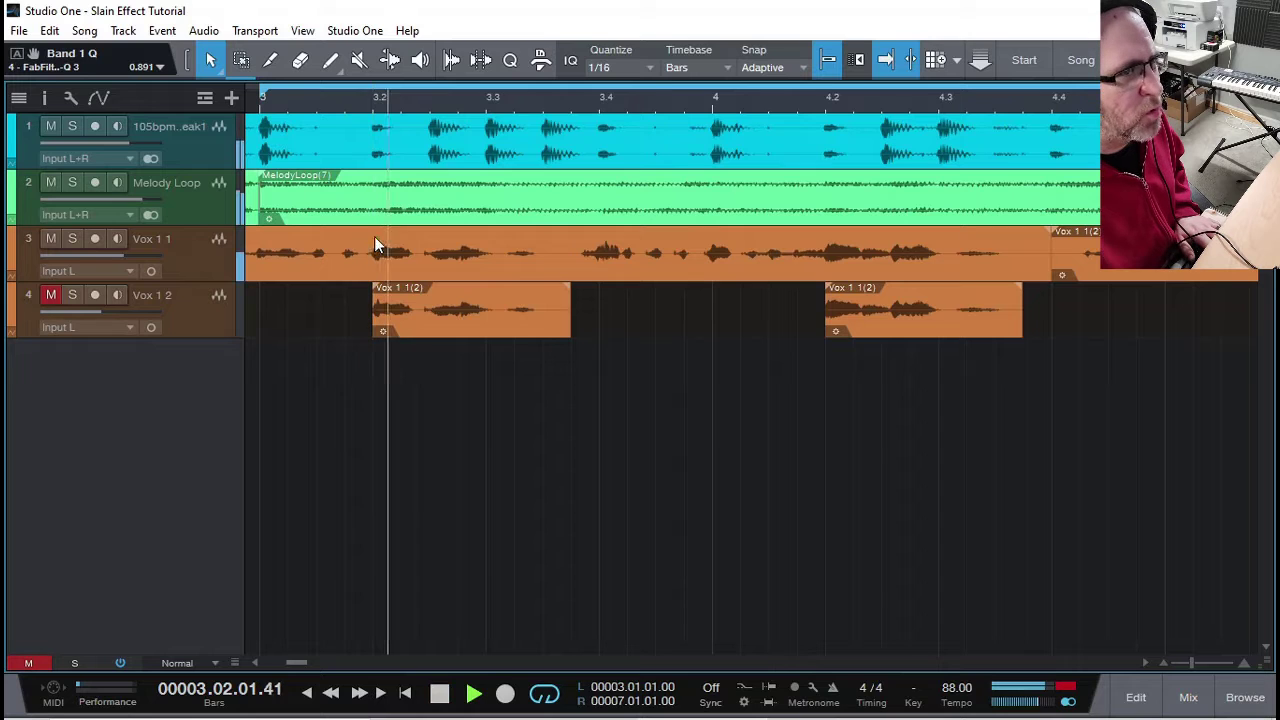
{"action": "left_click", "coordinate": [826, 107]}
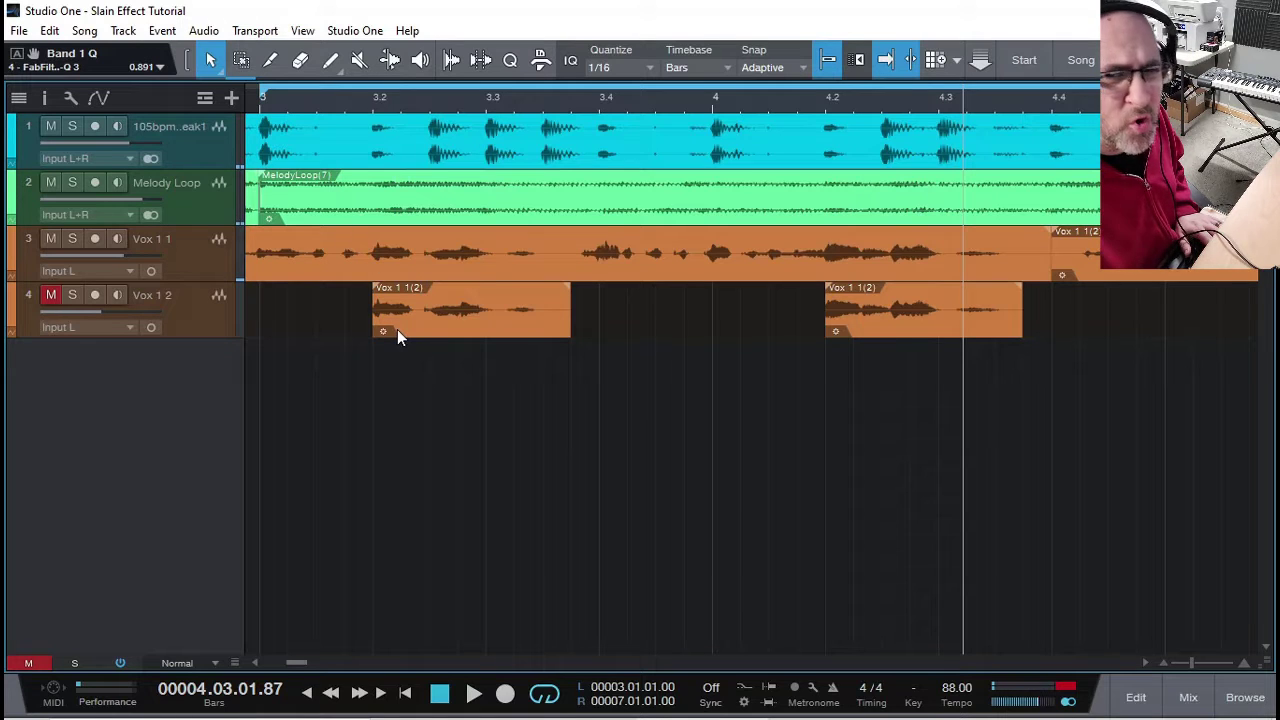
Shift all four Vox 1 2 clips one beat later so the first starts at bar 3 beat 3.
{"action": "key", "text": "w"}
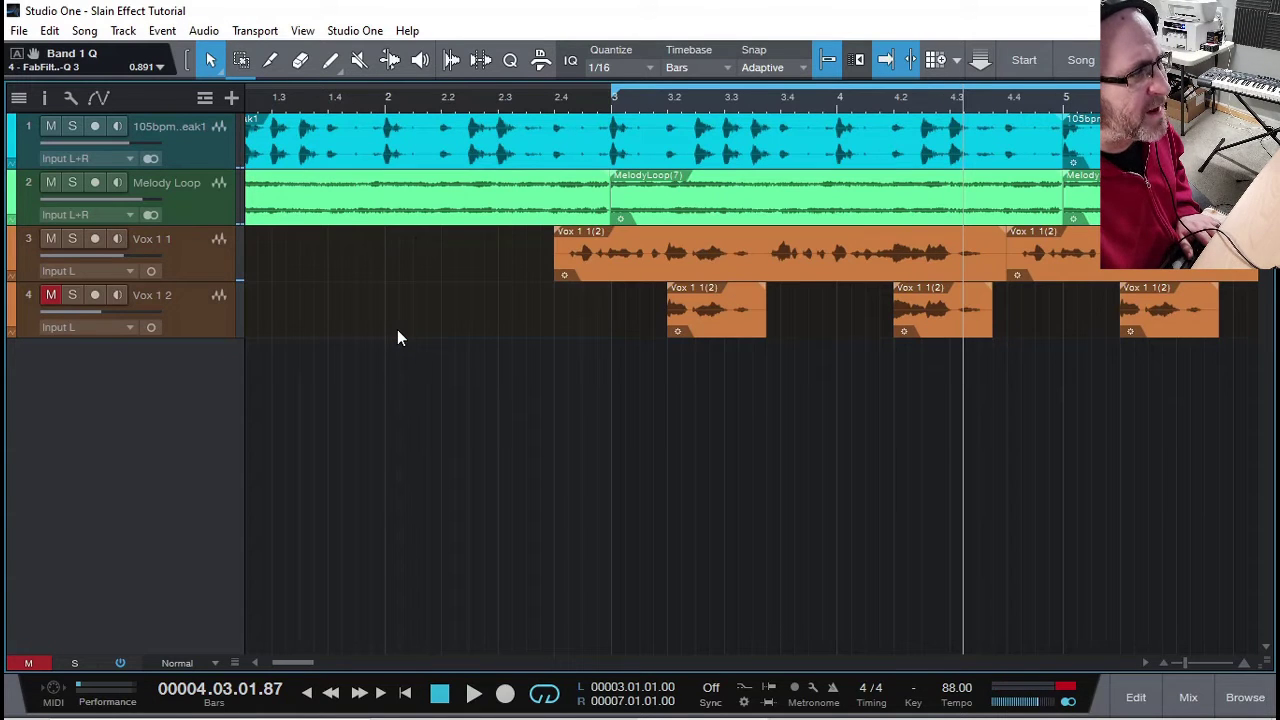
{"action": "left_click_drag", "start_coordinate": [292, 664], "coordinate": [308, 668]}
{"action": "left_click", "coordinate": [399, 100]}
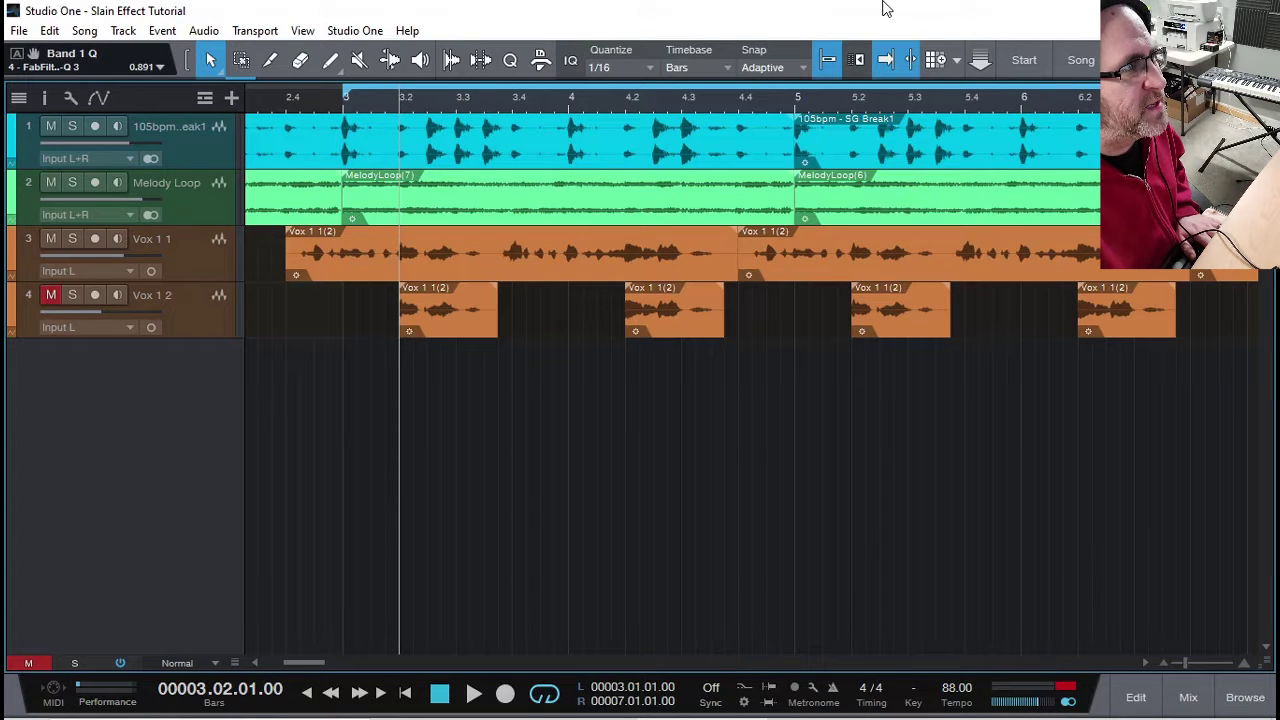
{"action": "left_click", "coordinate": [355, 100]}
{"action": "key", "text": "space"}
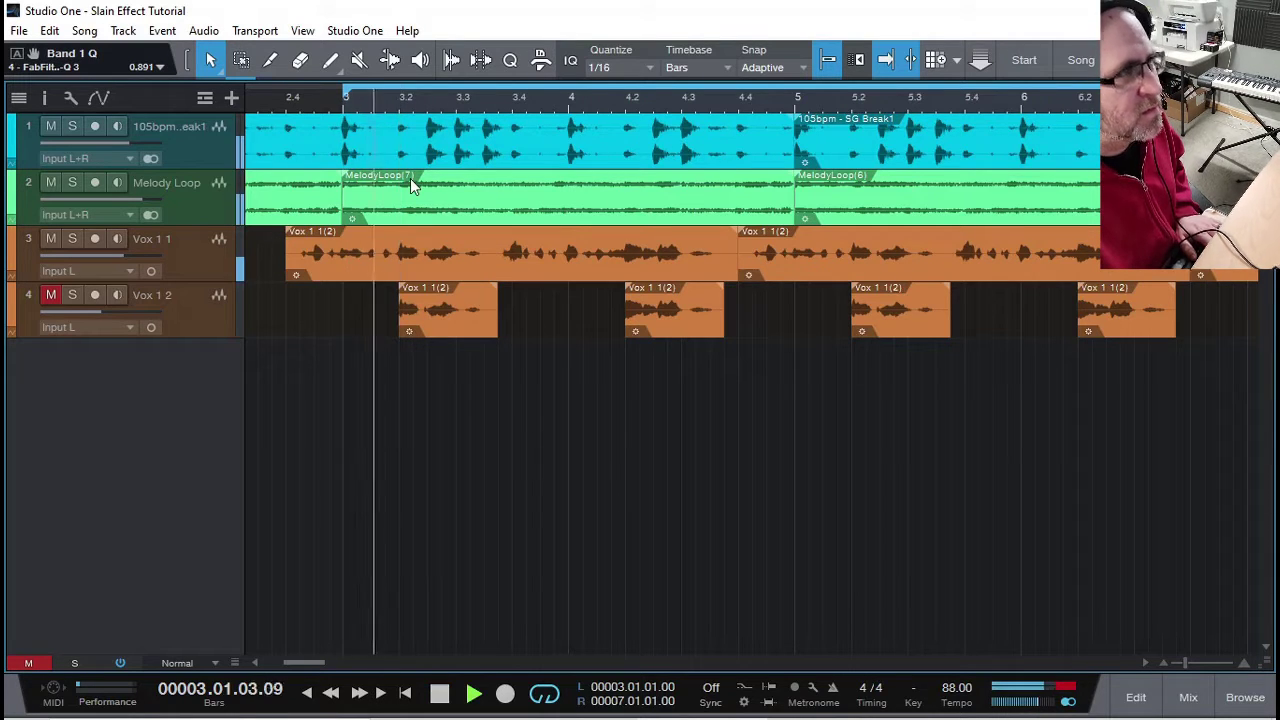
{"action": "key", "text": "space"}
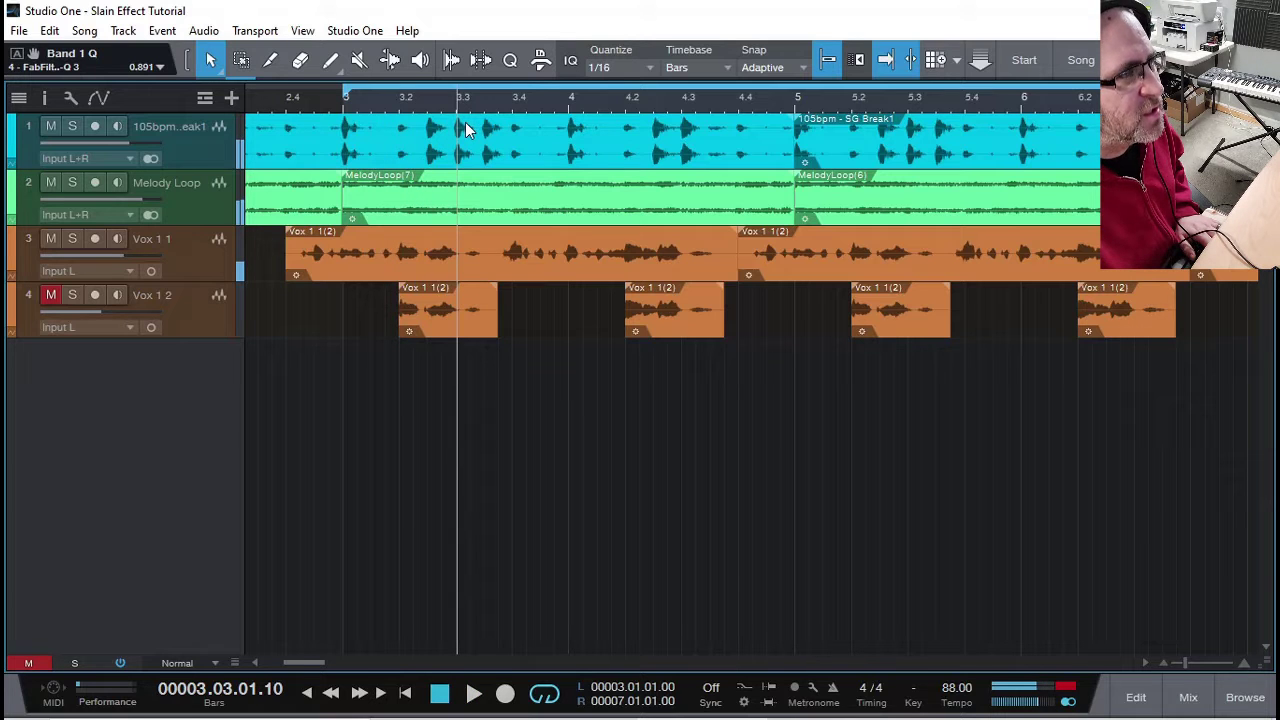
{"action": "left_click_drag", "start_coordinate": [360, 322], "coordinate": [1217, 366]}
{"action": "left_click_drag", "start_coordinate": [455, 316], "coordinate": [508, 315]}
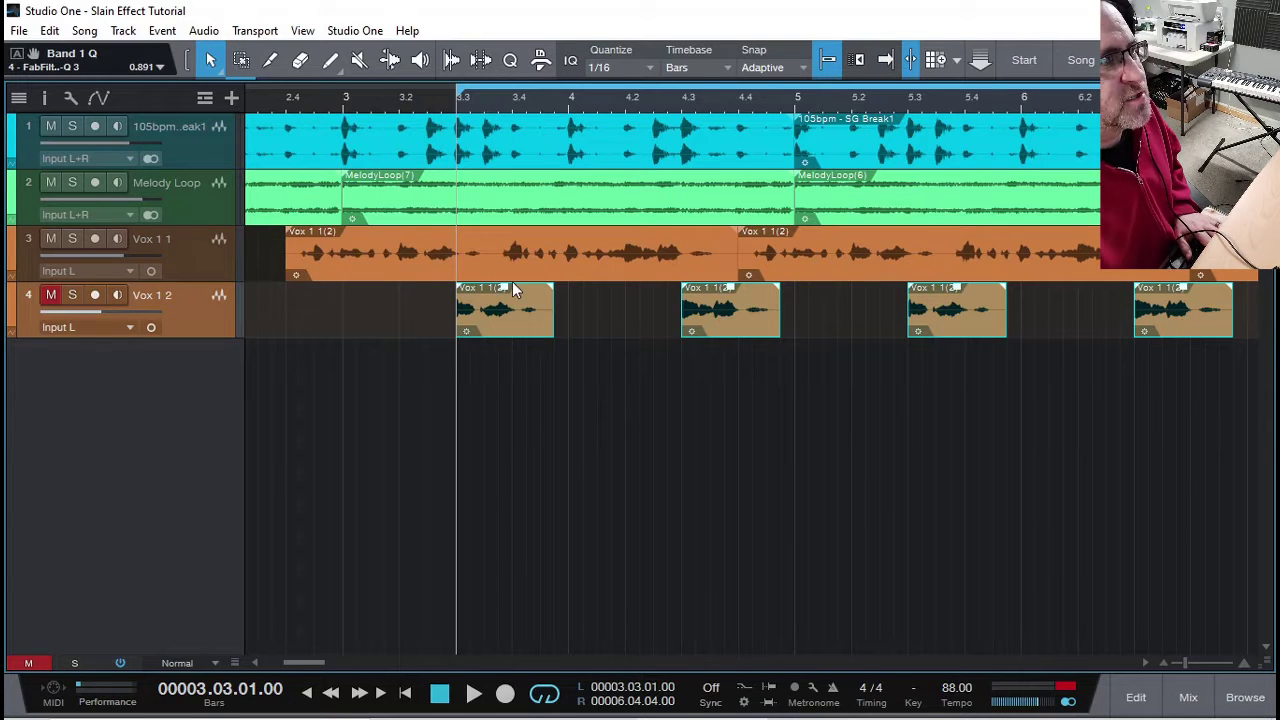
Unmute the Vox 1 2 track, audition it with the hook from bar 3, and lower its volume to about -17.3 dB.
{"action": "key", "text": "w"}
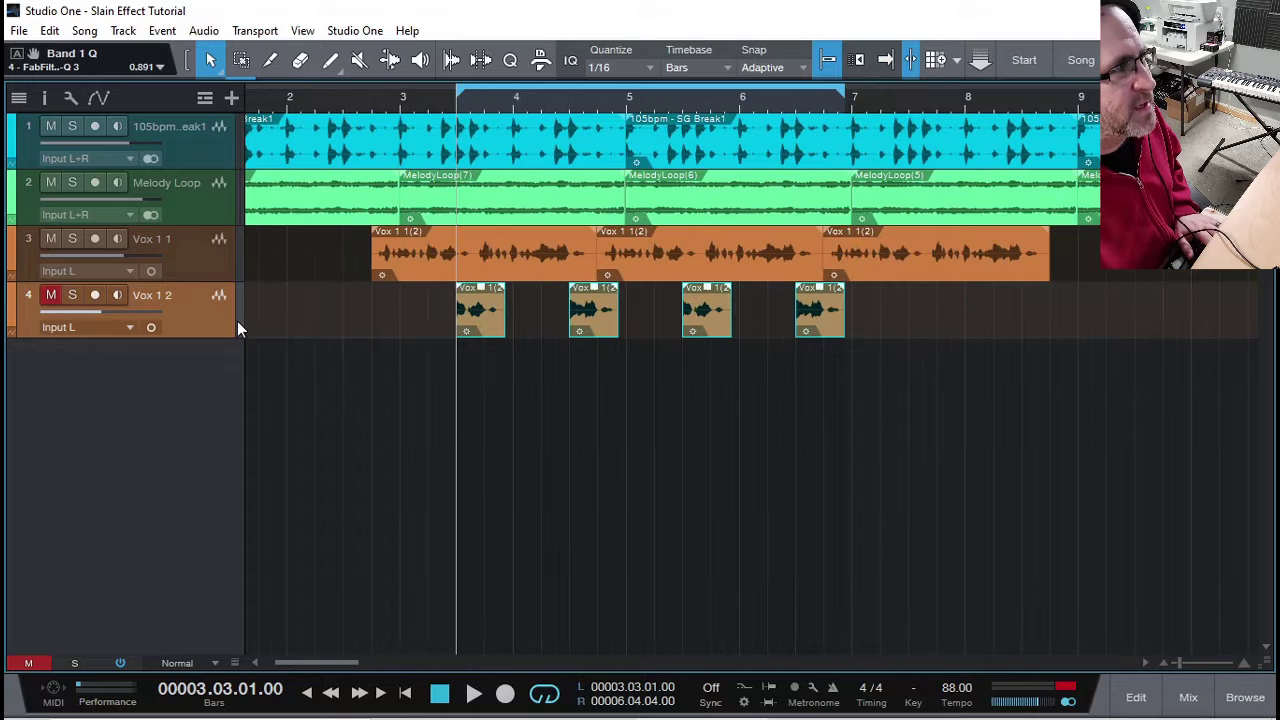
{"action": "left_click", "coordinate": [51, 295]}
{"action": "left_click", "coordinate": [395, 101]}
{"action": "key", "text": "space"}
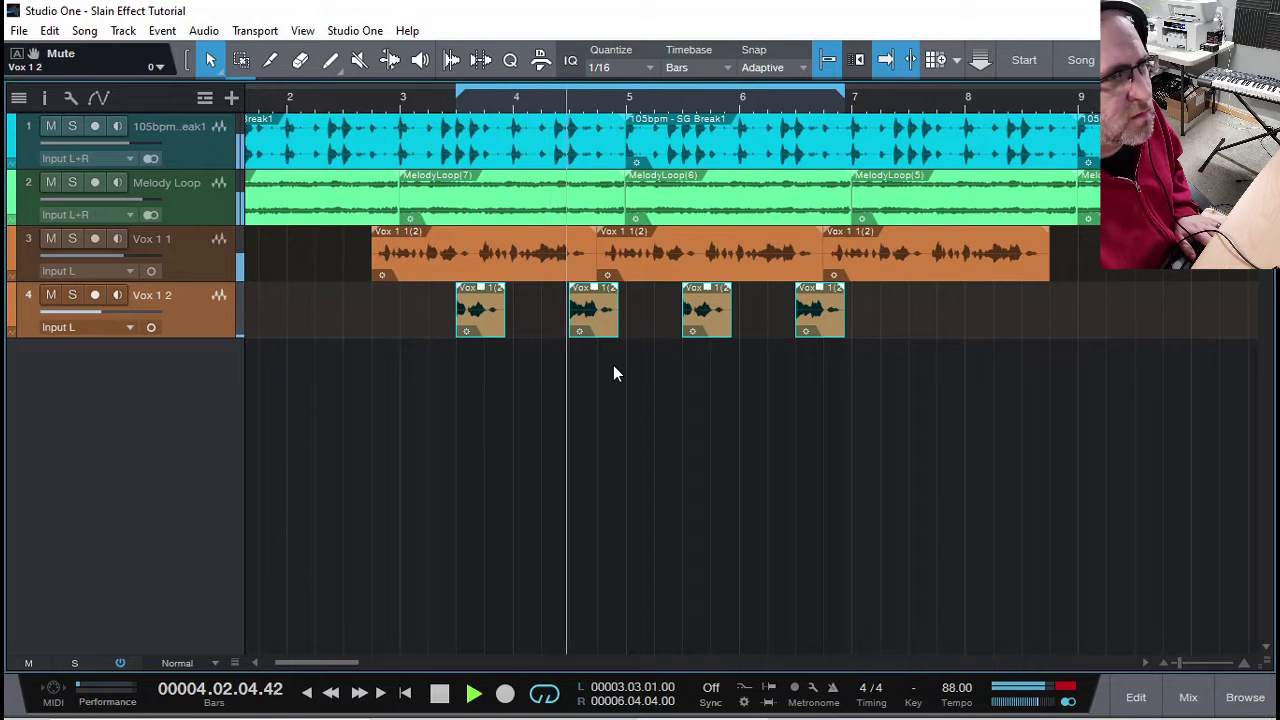
{"action": "key", "text": "space"}
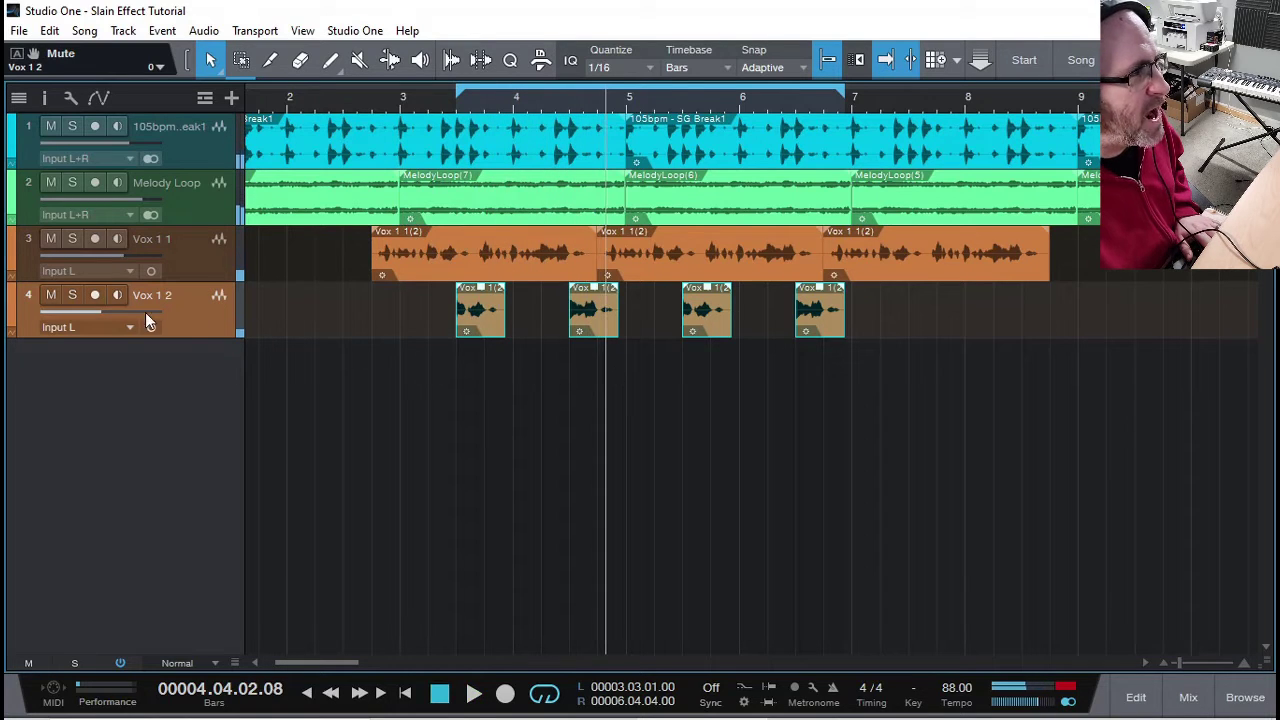
{"action": "left_click_drag", "start_coordinate": [102, 316], "coordinate": [94, 316]}
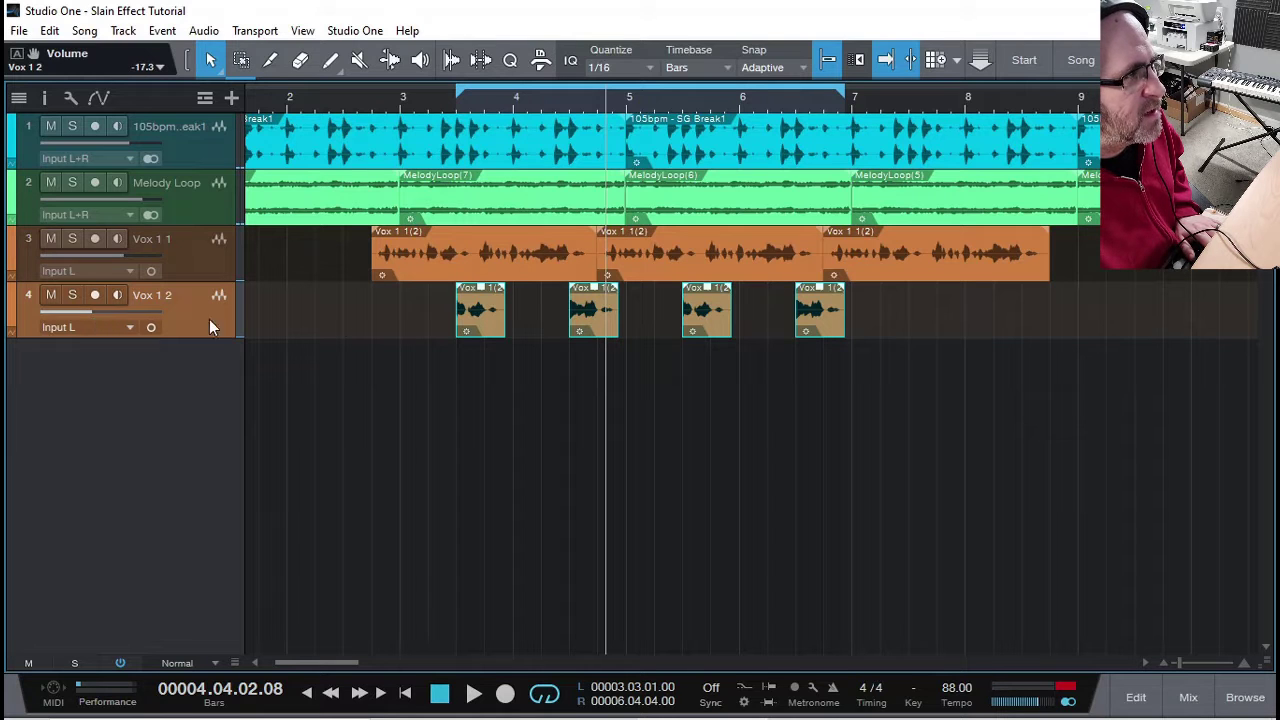
Reopen the mixer, expand the HOOK bus, and copy its band-limiting FabFilter Pro-Q 3 insert onto the Vox 1 2 channel.
{"action": "key", "text": "F3"}
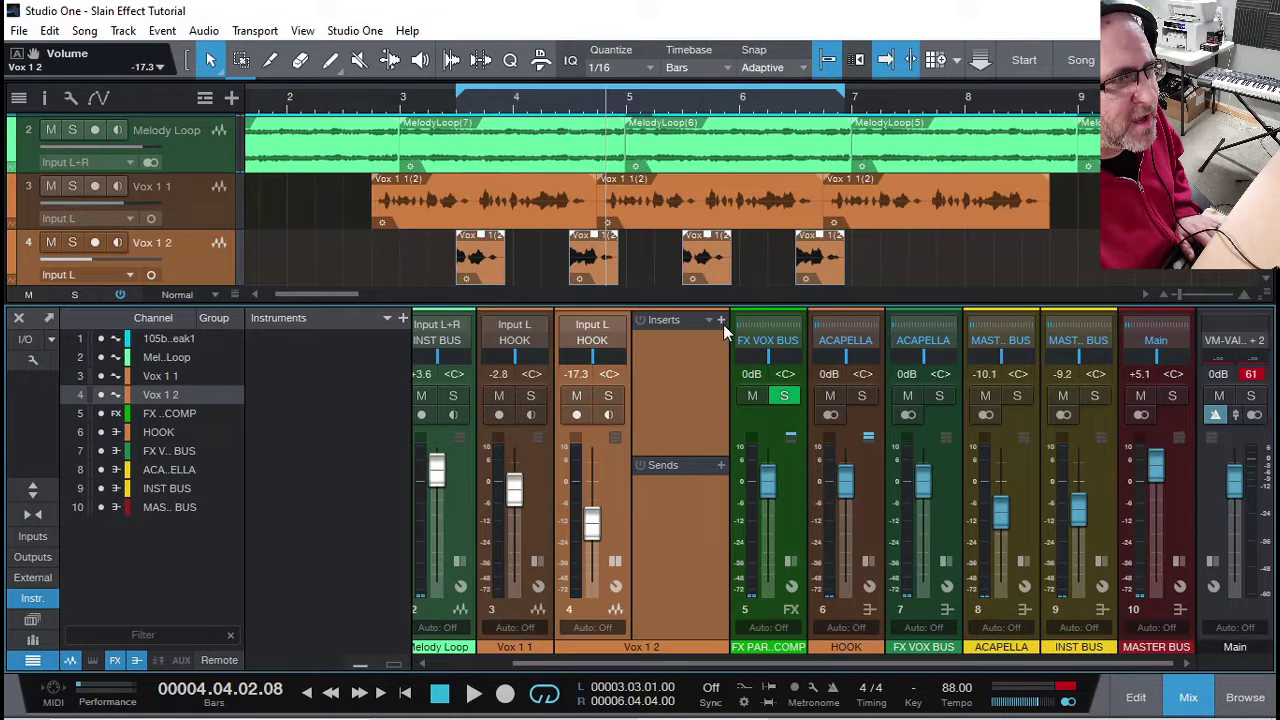
{"action": "double_click", "coordinate": [860, 557]}
{"action": "left_click_drag", "start_coordinate": [932, 415], "coordinate": [712, 382]}
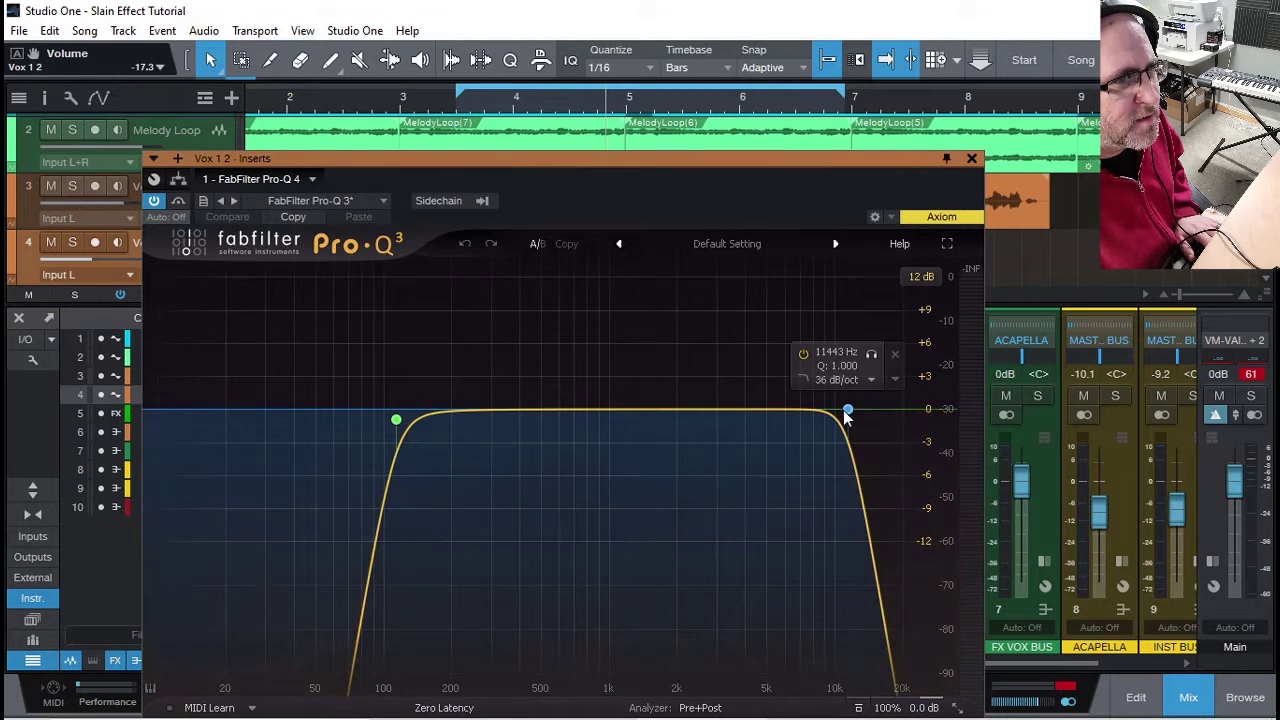
Narrow the Vox 1 2 Pro-Q 3 to a high cut near 4894 Hz and a low cut near 259 Hz.
{"action": "left_click_drag", "start_coordinate": [848, 409], "coordinate": [766, 409]}
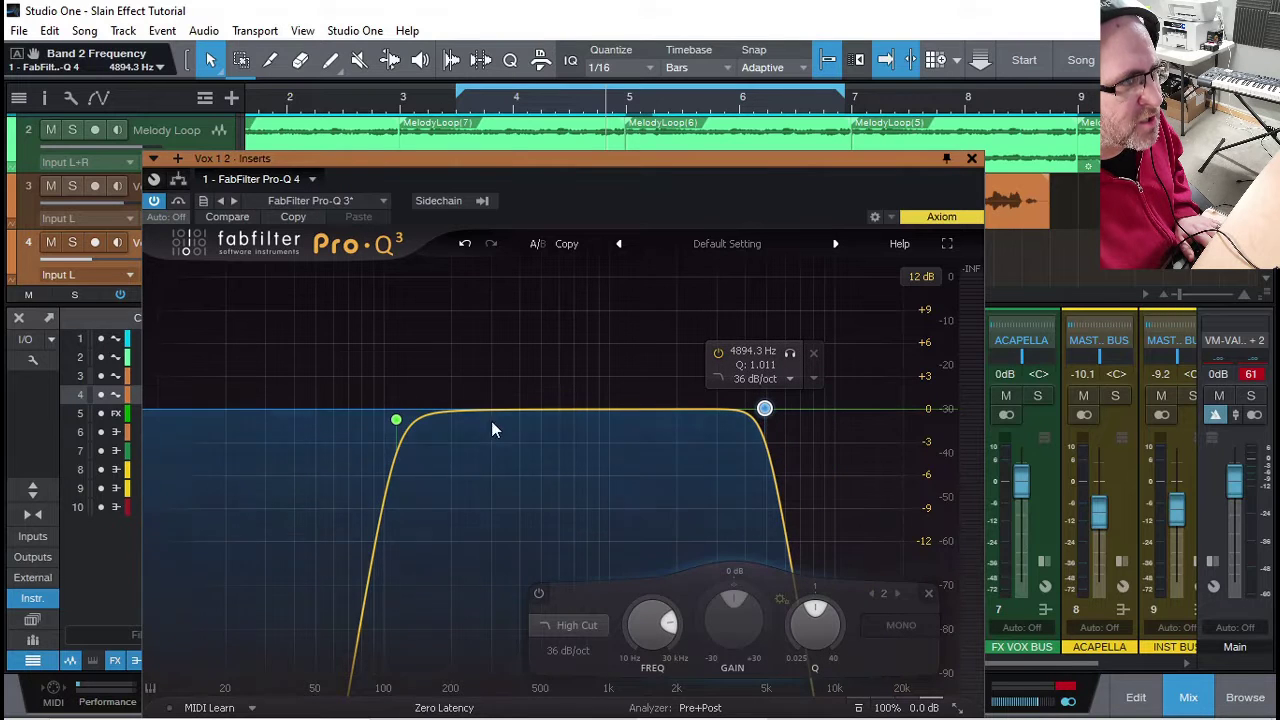
{"action": "left_click_drag", "start_coordinate": [397, 420], "coordinate": [486, 425]}
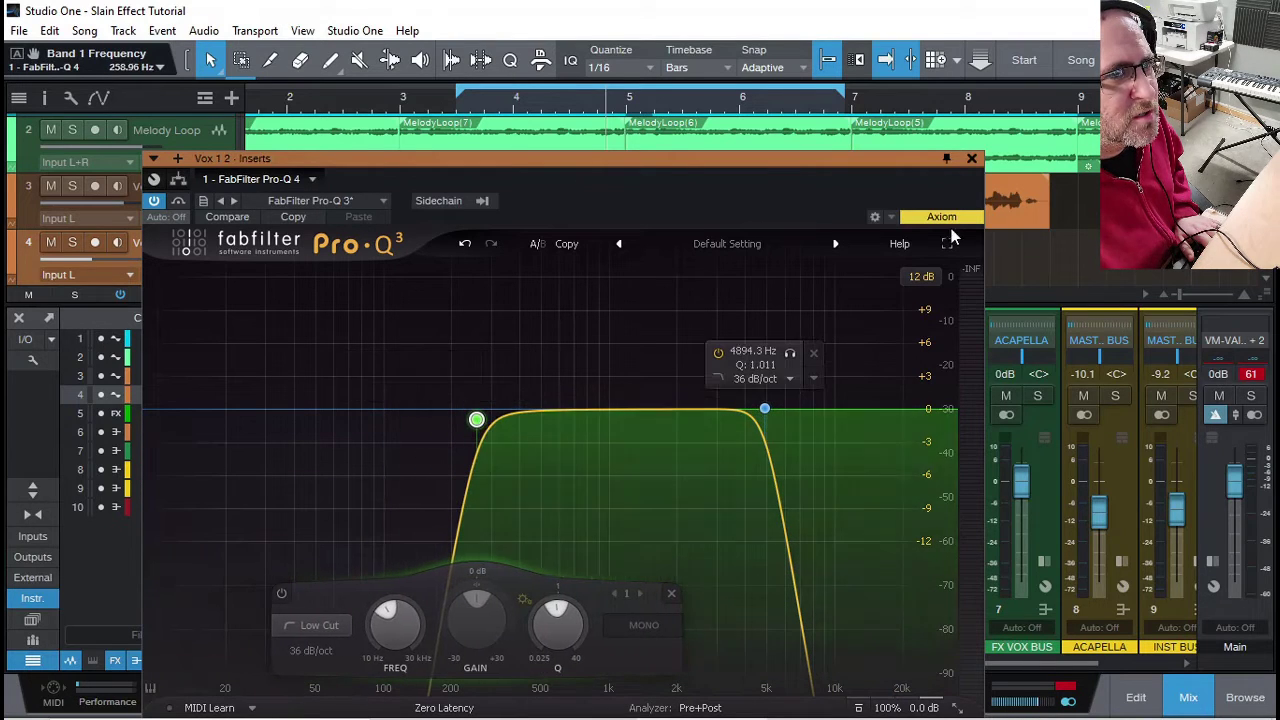
{"action": "left_click", "coordinate": [972, 159]}
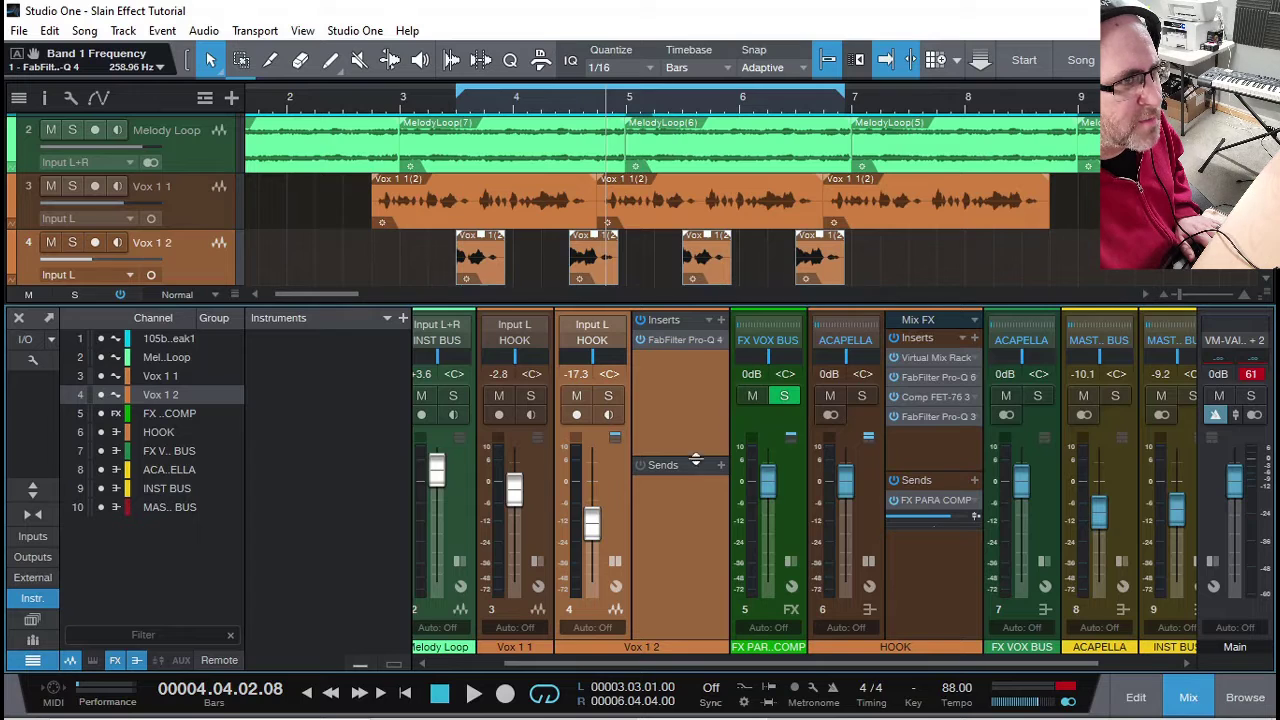
Enlarge the channels' insert area and add a send from Vox 1 2 to FX PARA COMP.
{"action": "left_click_drag", "start_coordinate": [680, 457], "coordinate": [682, 498]}
{"action": "left_click", "coordinate": [719, 505]}
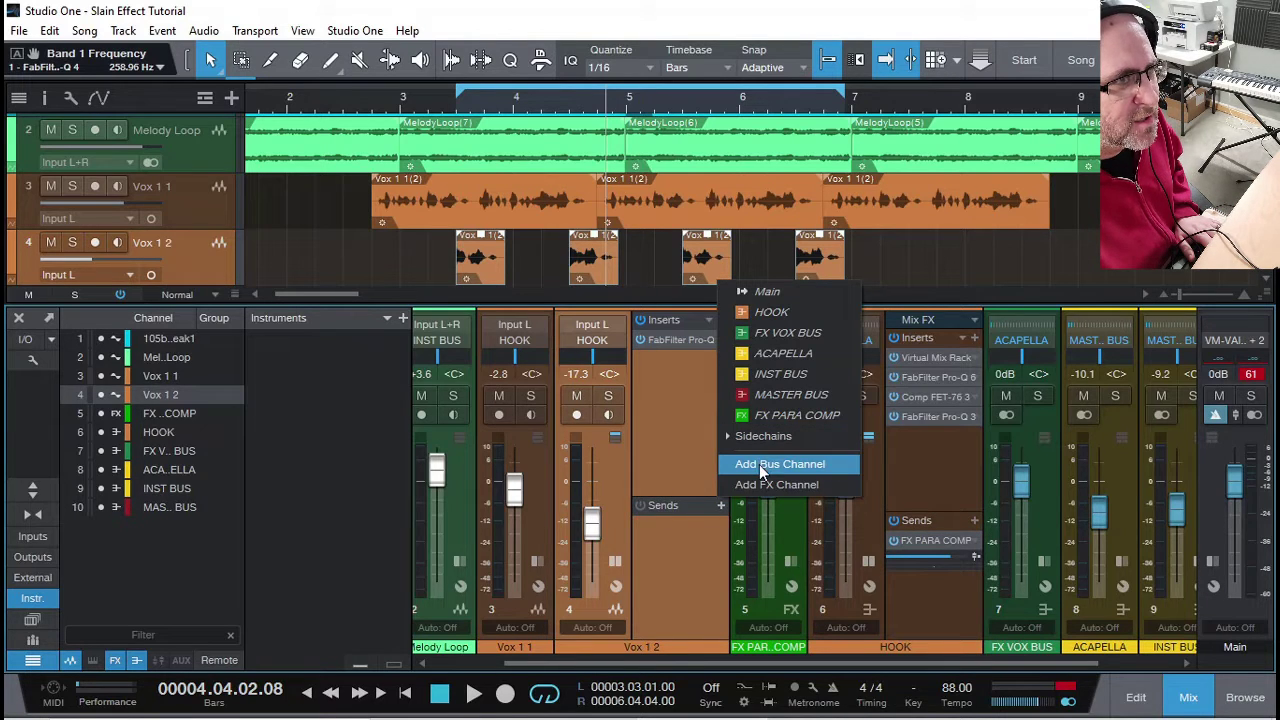
{"action": "left_click", "coordinate": [760, 413]}
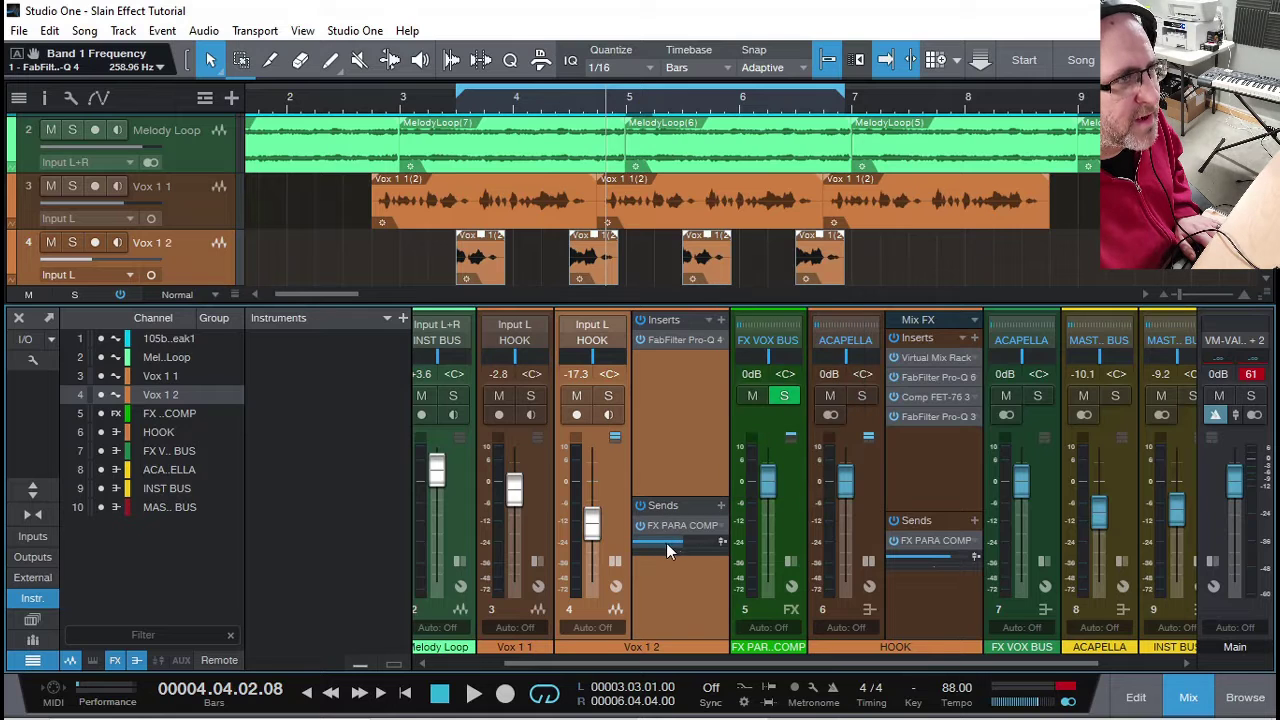
Audition the hook while setting the Vox 1 2 send to FX PARA COMP to about -23.2 dB.
{"action": "left_click_drag", "start_coordinate": [666, 543], "coordinate": [627, 540]}
{"action": "key", "text": "space"}
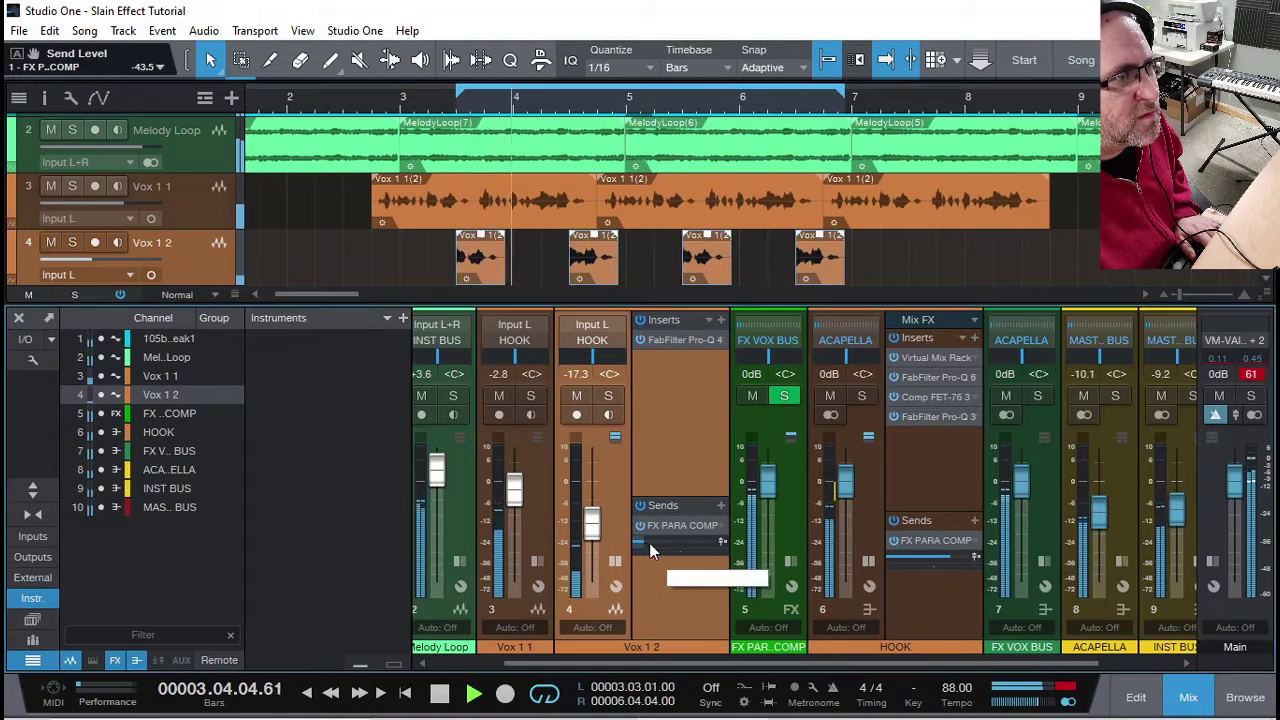
{"action": "left_click_drag", "start_coordinate": [649, 543], "coordinate": [665, 544]}
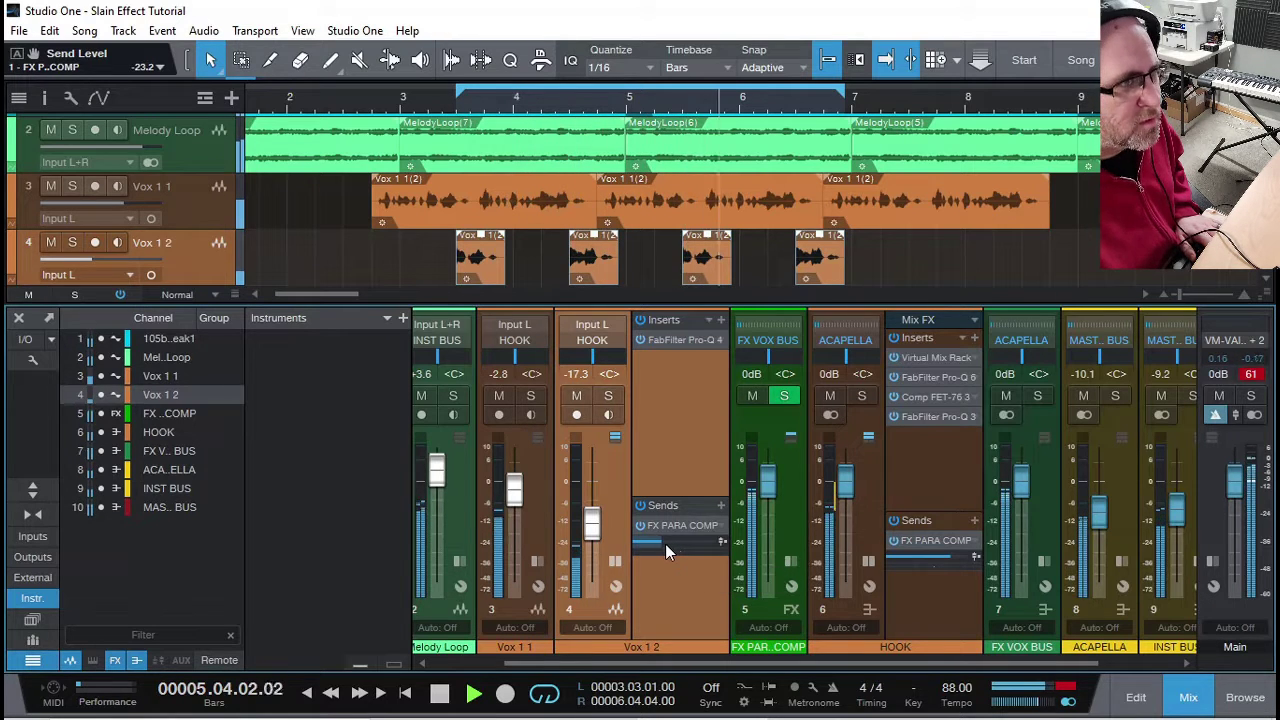
Insert the Beat Delay plug-in on the Vox 1 2 channel and raise its mix to 42%.
{"action": "left_click", "coordinate": [721, 320]}
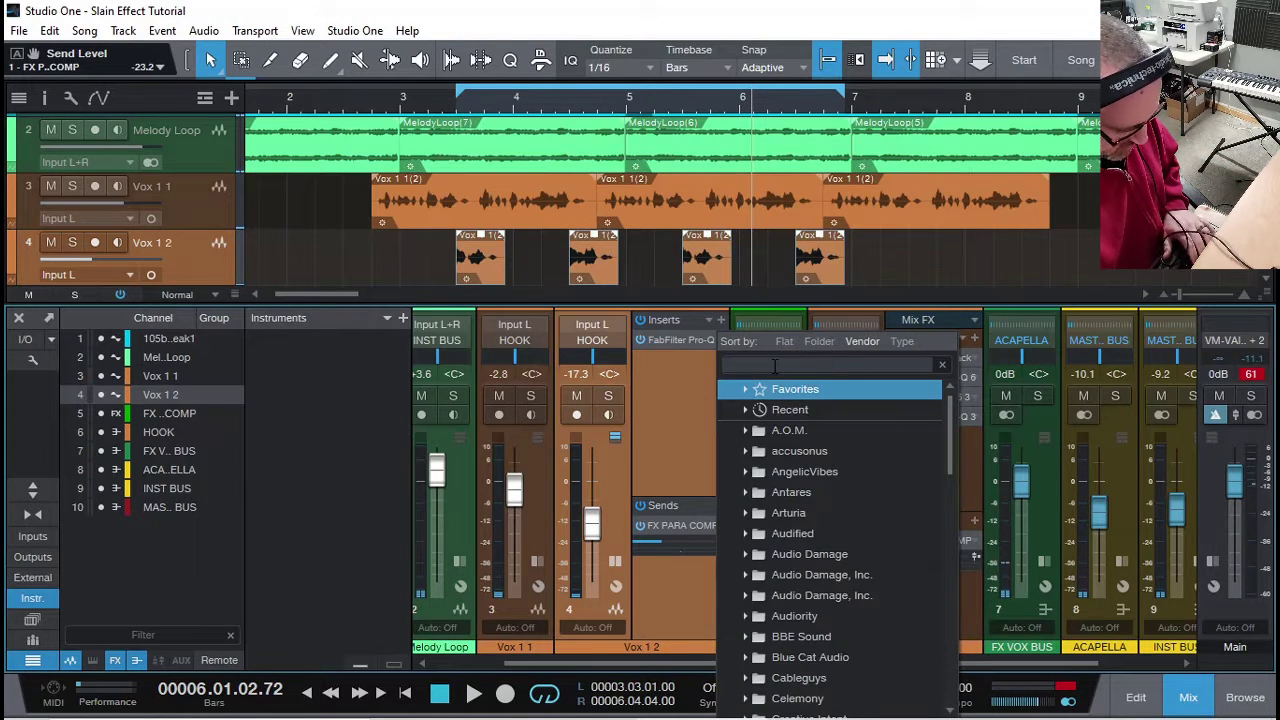
{"action": "type", "text": "beat"}
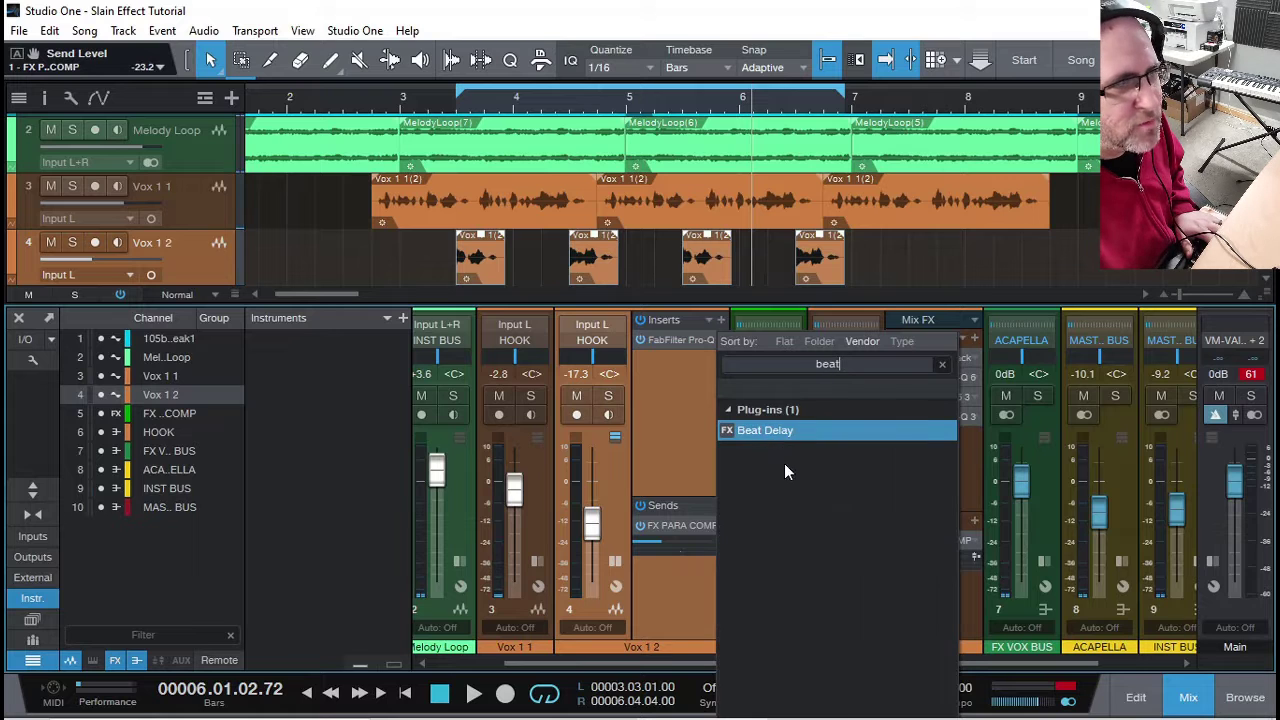
{"action": "double_click", "coordinate": [769, 436]}
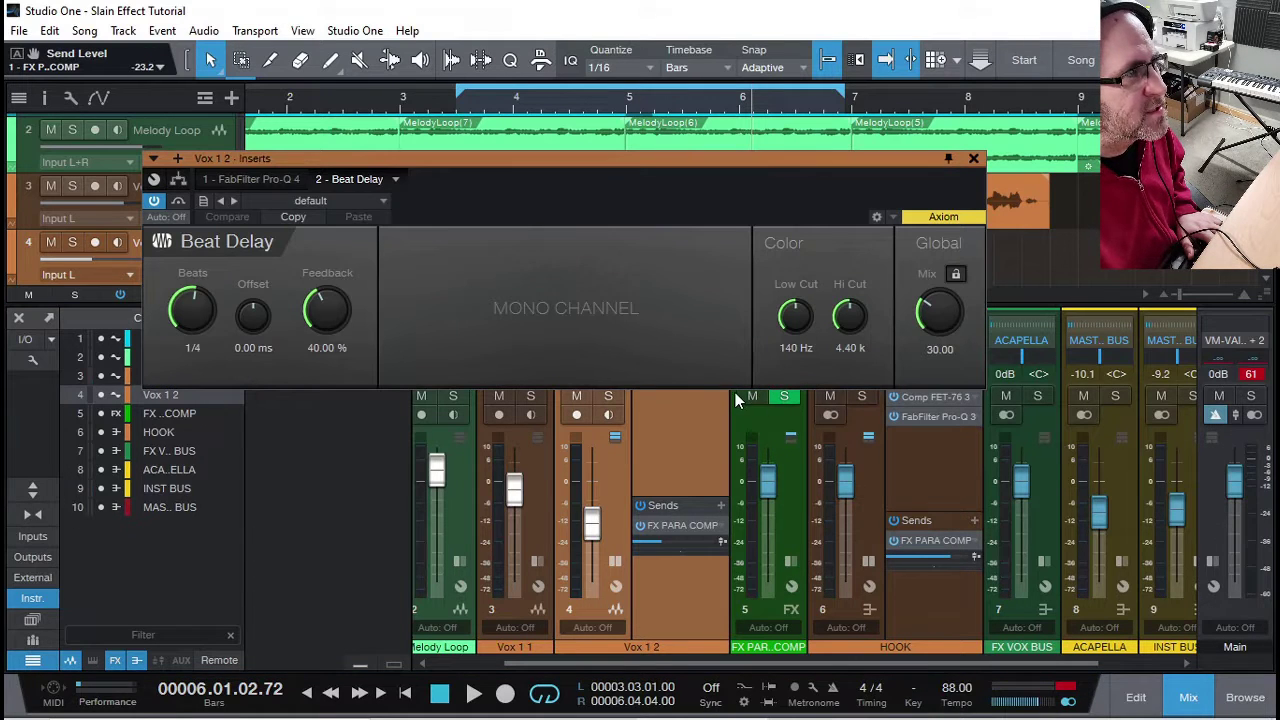
{"action": "left_click_drag", "start_coordinate": [417, 161], "coordinate": [419, 175]}
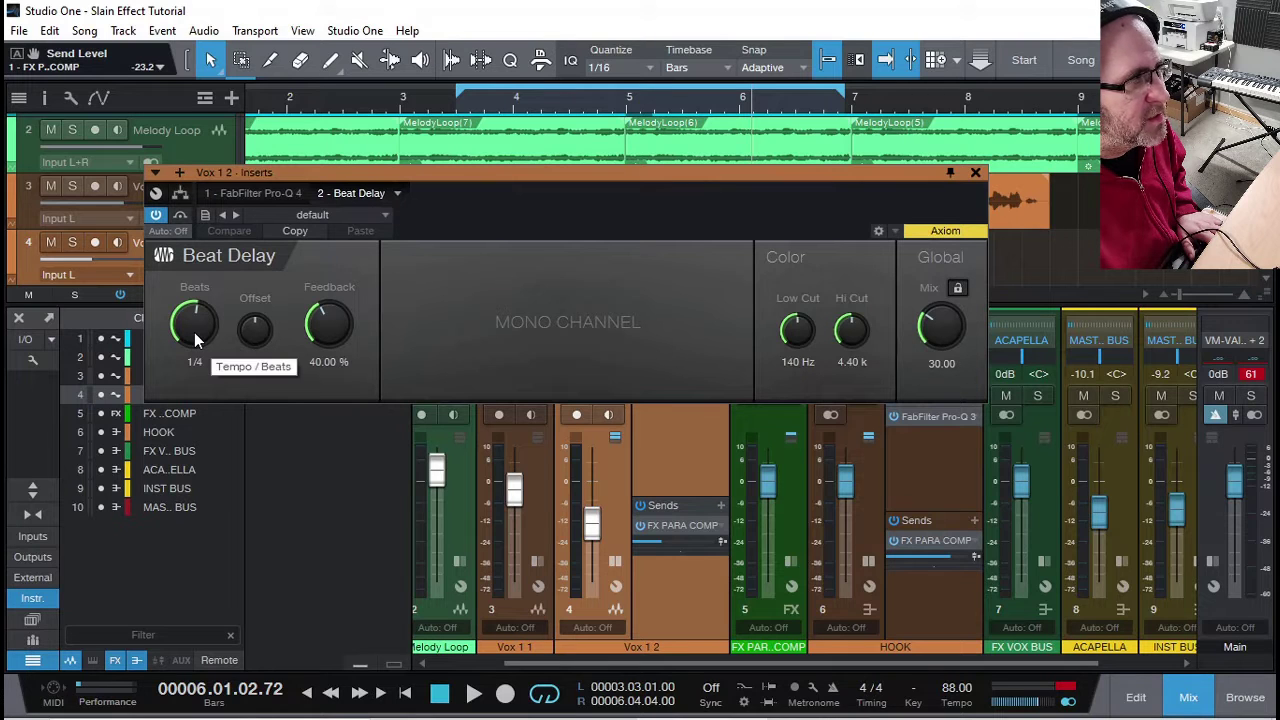
{"action": "left_click_drag", "start_coordinate": [931, 337], "coordinate": [933, 313]}
{"action": "left_click_drag", "start_coordinate": [754, 176], "coordinate": [764, 306]}
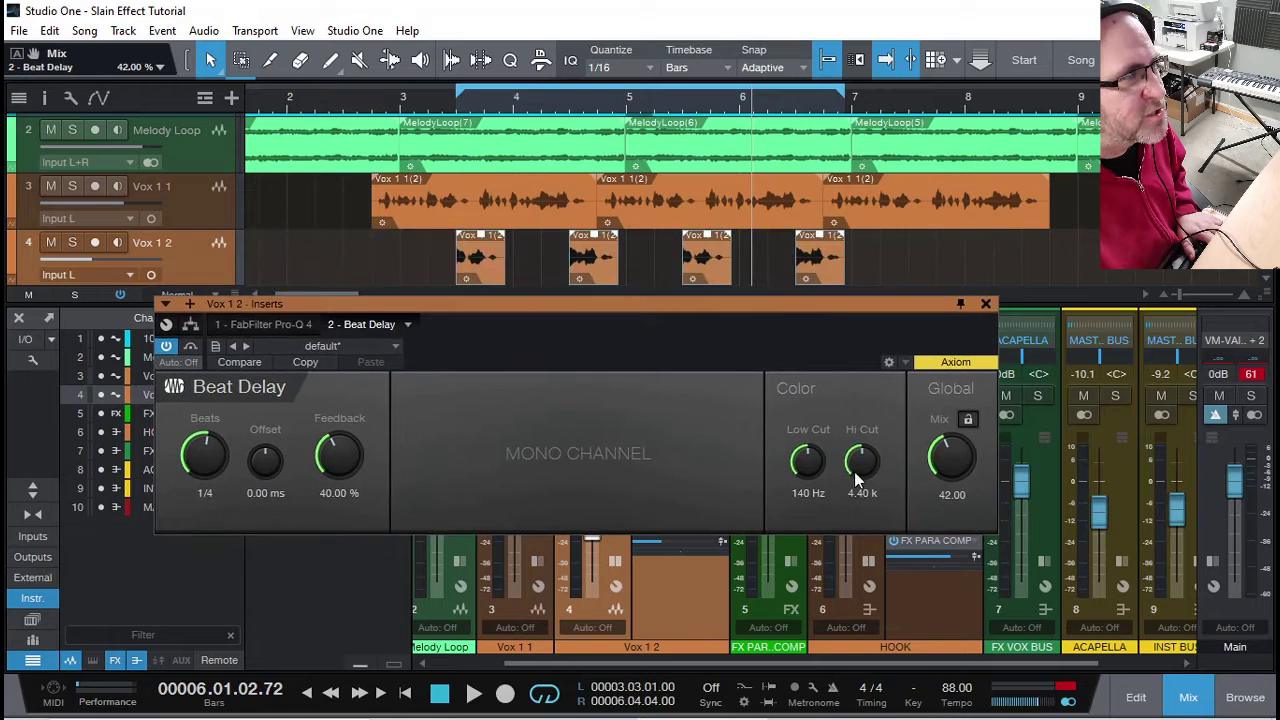
Audition the loop while setting Beat Delay's feedback to 70% and its mix to 32.5%.
{"action": "left_click", "coordinate": [447, 115]}
{"action": "key", "text": "space"}
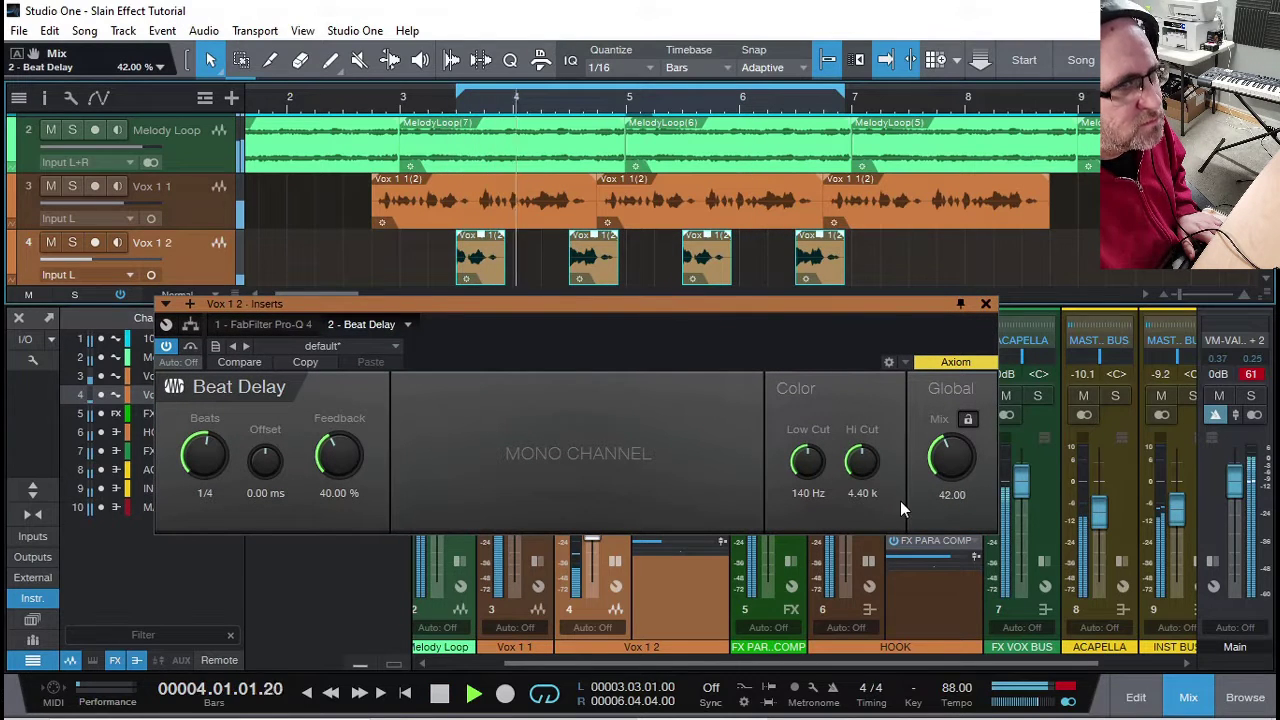
{"action": "left_click_drag", "start_coordinate": [951, 466], "coordinate": [951, 485]}
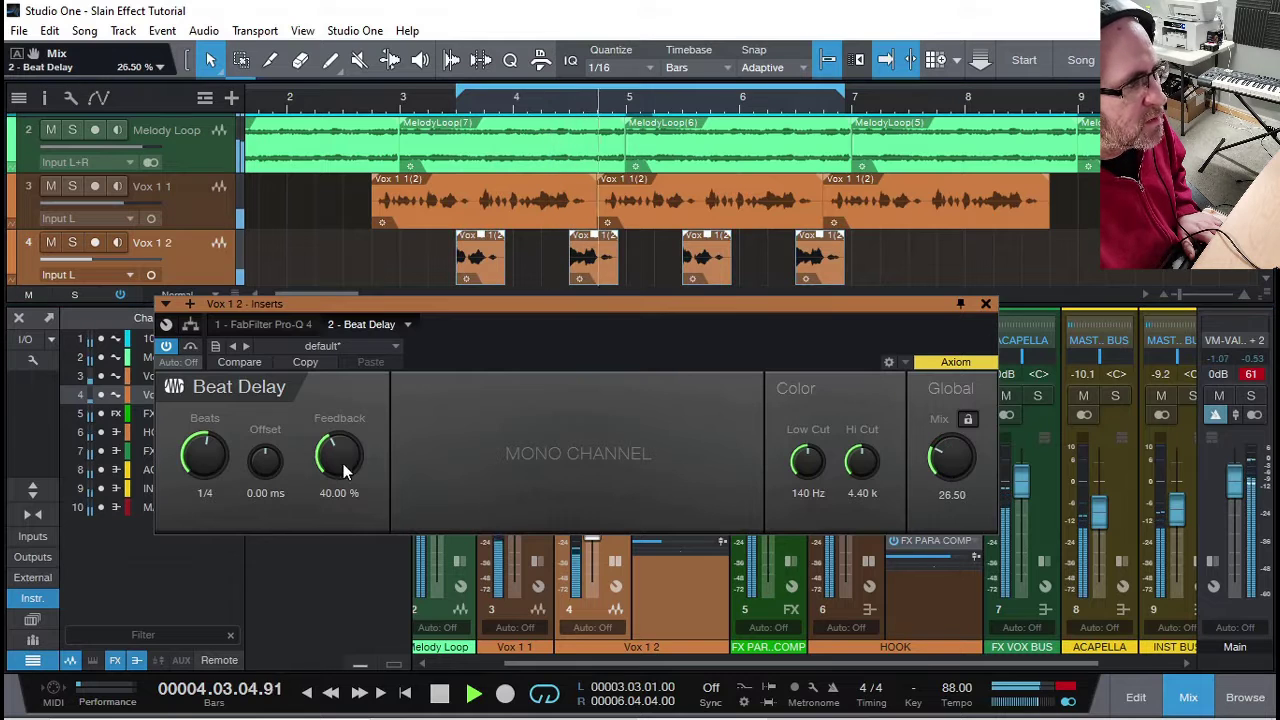
{"action": "left_click_drag", "start_coordinate": [345, 473], "coordinate": [345, 443]}
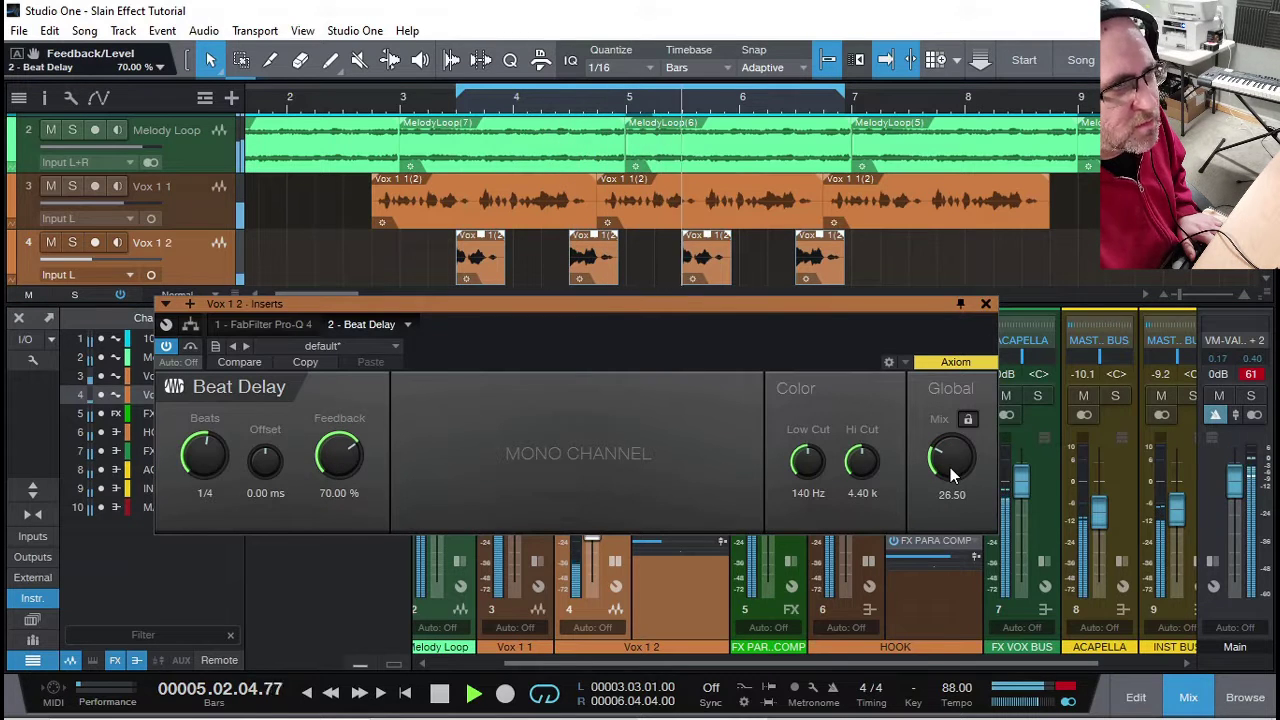
{"action": "left_click_drag", "start_coordinate": [950, 467], "coordinate": [950, 450]}
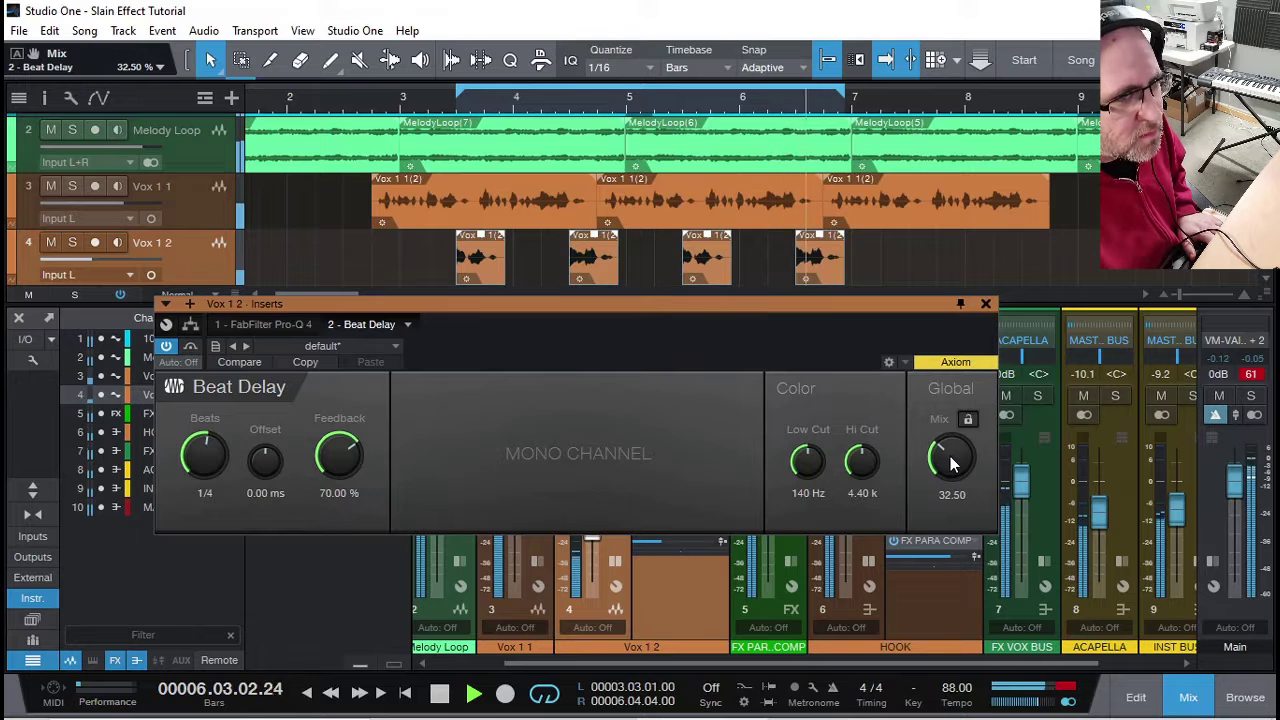
{"action": "left_click", "coordinate": [987, 305]}
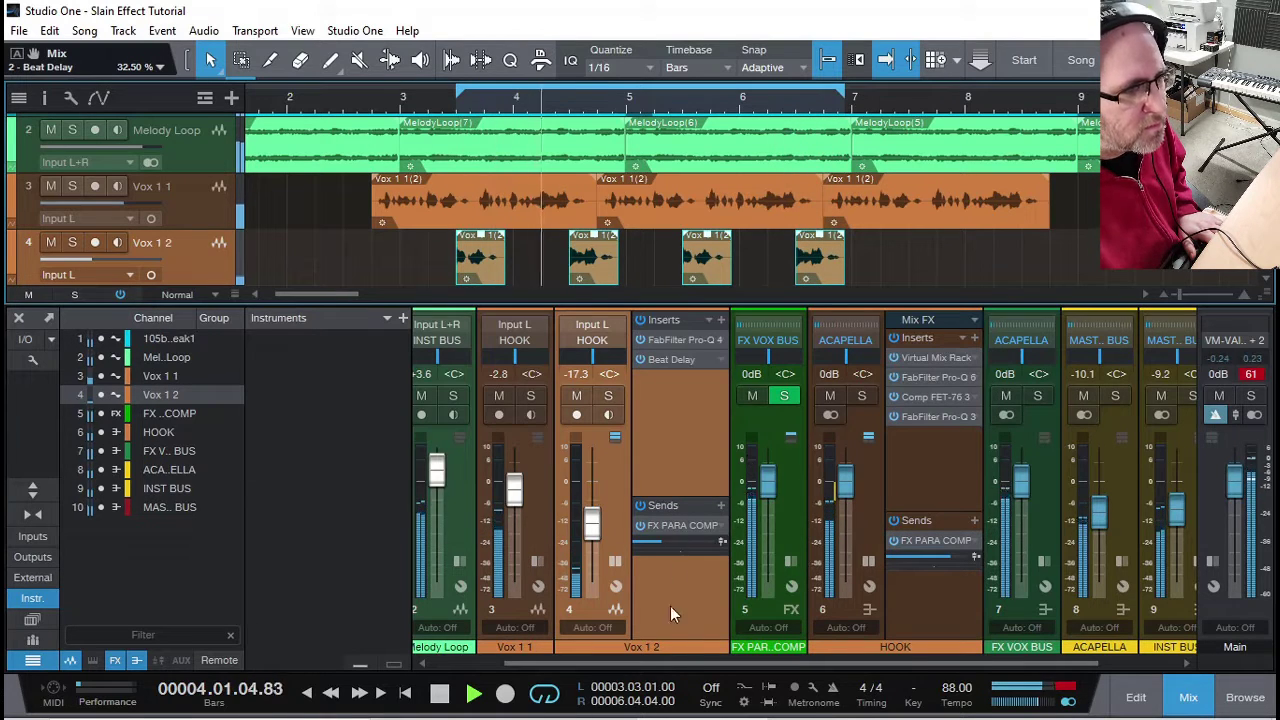
Lower the Vox 1 2 send to FX PARA COMP to about -29 dB and stop playback.
{"action": "left_click_drag", "start_coordinate": [678, 665], "coordinate": [721, 665]}
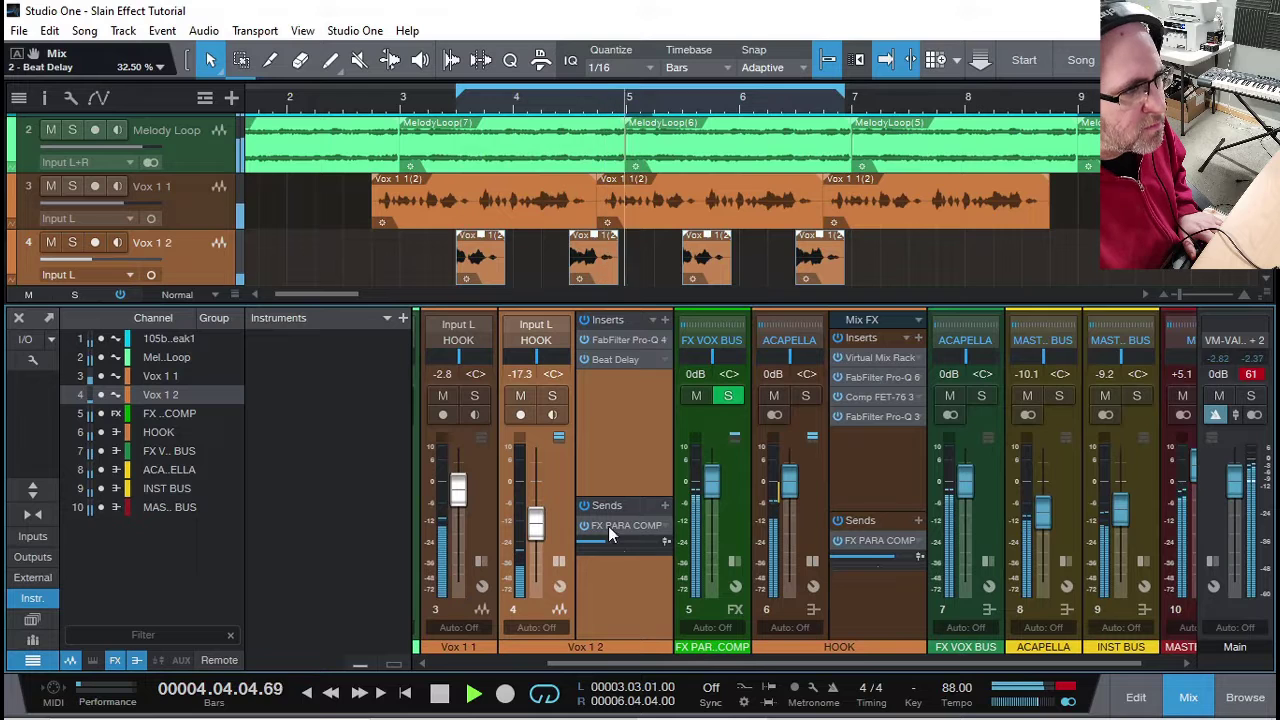
{"action": "mouse_move", "coordinate": [610, 541]}
{"action": "left_mouse_down"}
{"action": "mouse_move", "coordinate": [634, 547]}
{"action": "mouse_move", "coordinate": [598, 542]}
{"action": "left_mouse_up"}
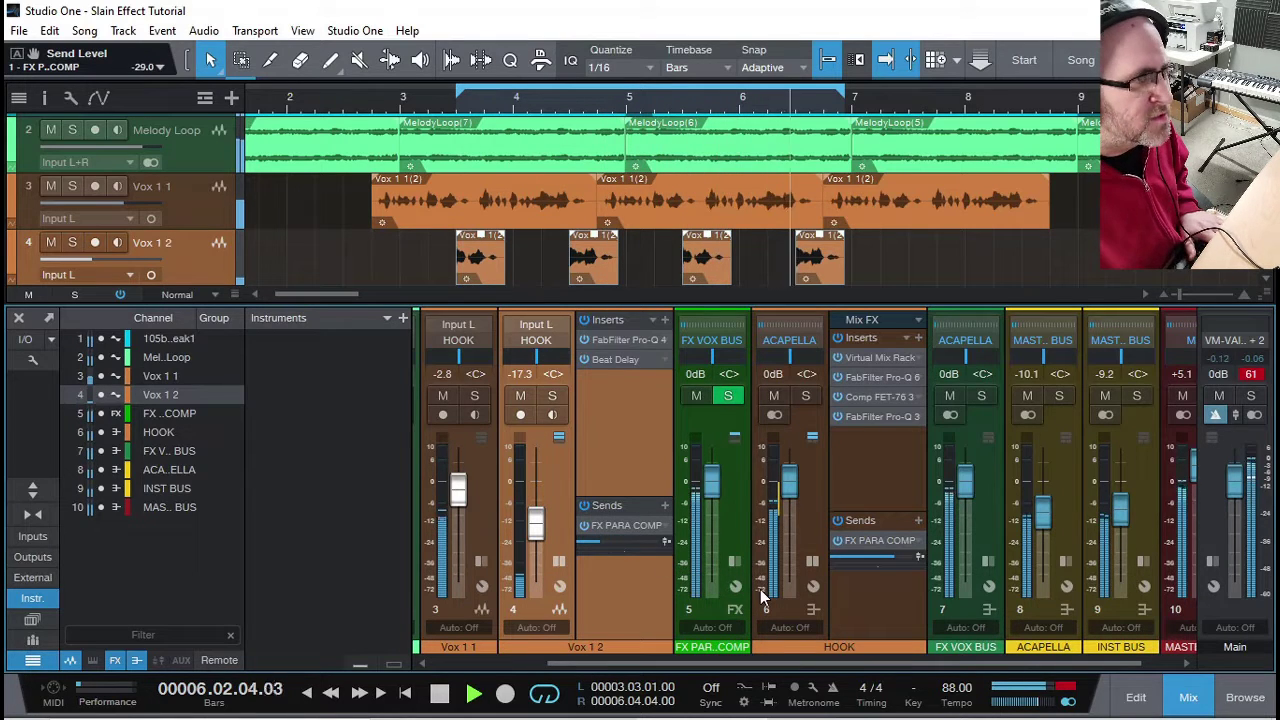
{"action": "key", "text": "space"}
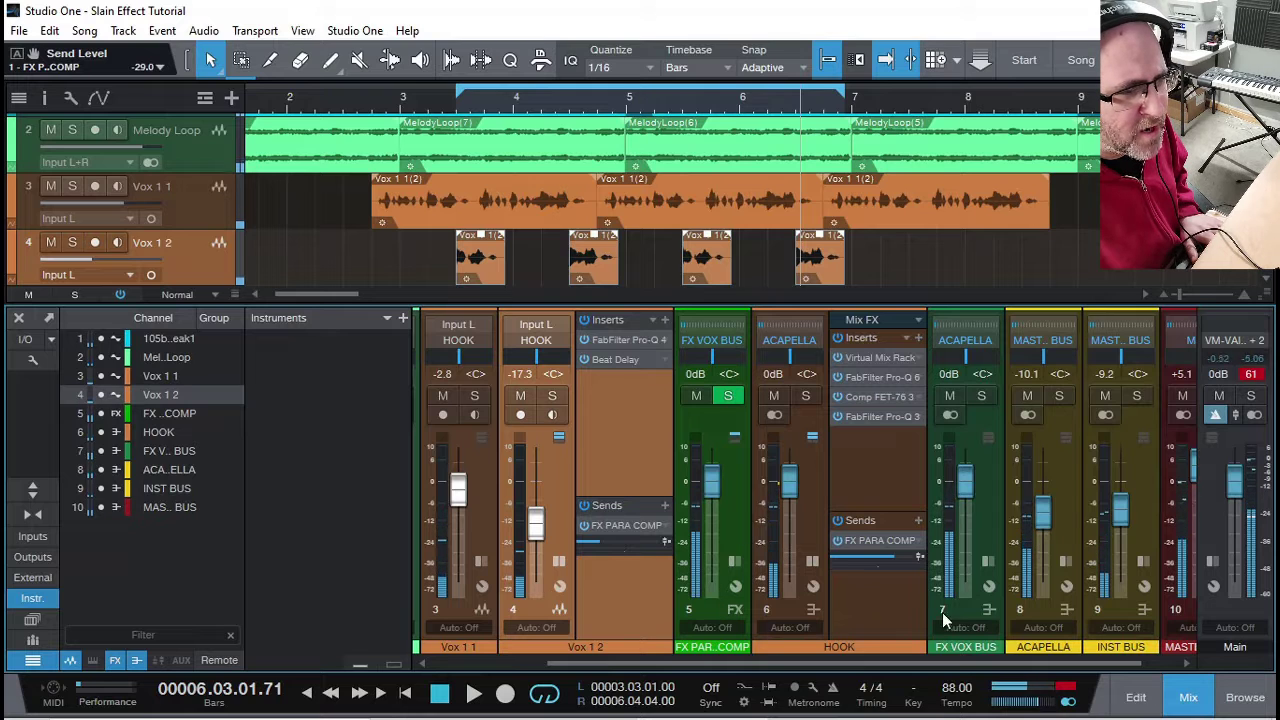
Replace the FX PARA COMP send on Vox 1 2 with a send to a new FX channel.
{"action": "scroll", "coordinate": [946, 662], "scroll_direction": "right", "scroll_amount": 1}
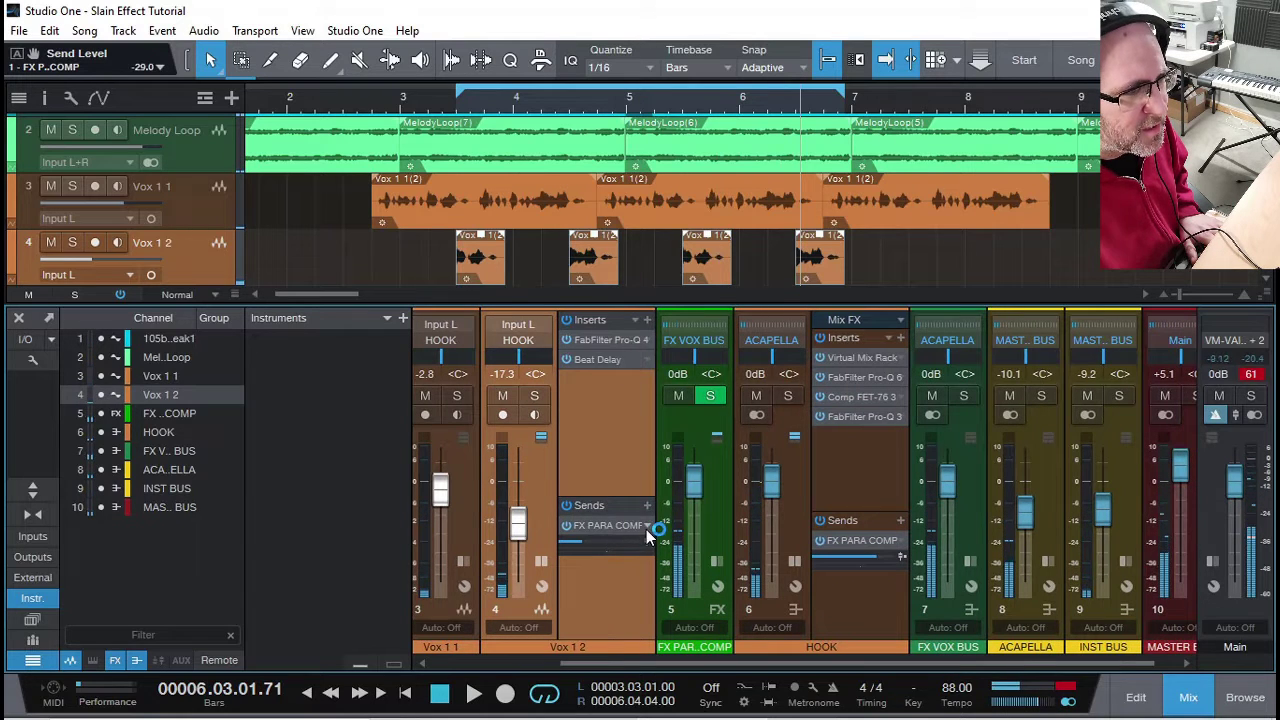
{"action": "left_click", "coordinate": [649, 528]}
{"action": "left_click", "coordinate": [698, 502]}
{"action": "left_click", "coordinate": [647, 505]}
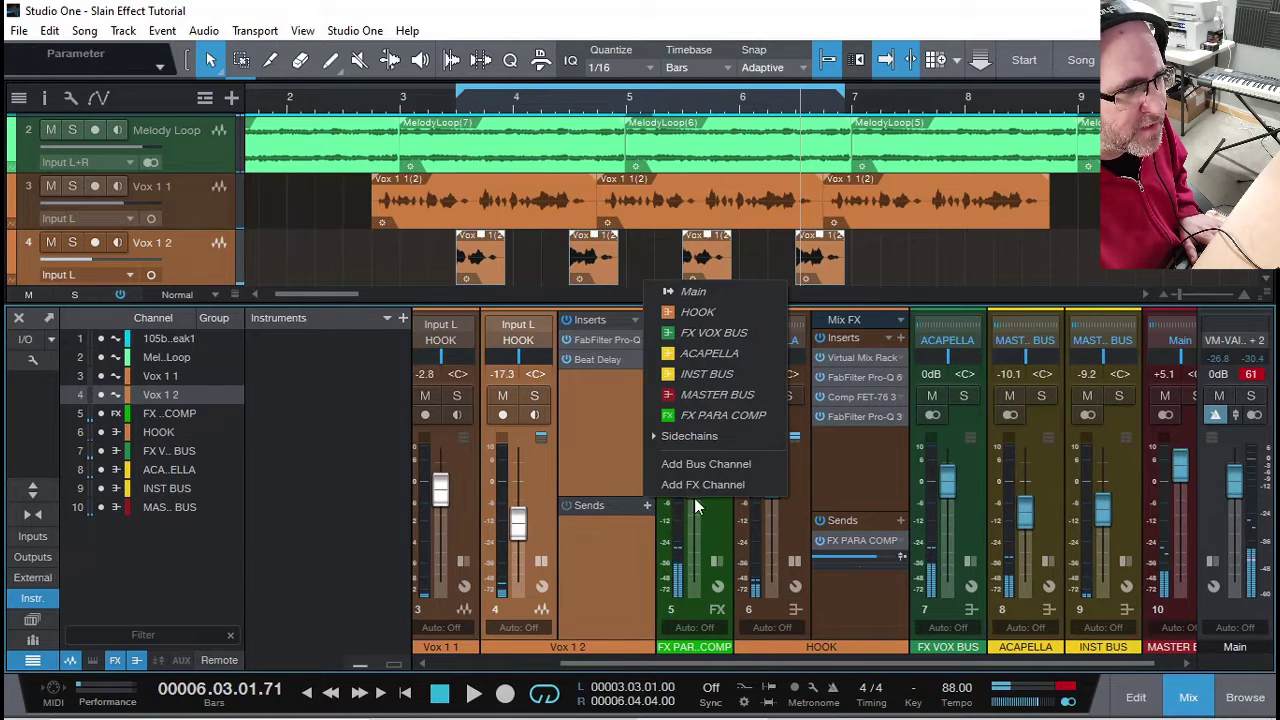
{"action": "left_click", "coordinate": [703, 484]}
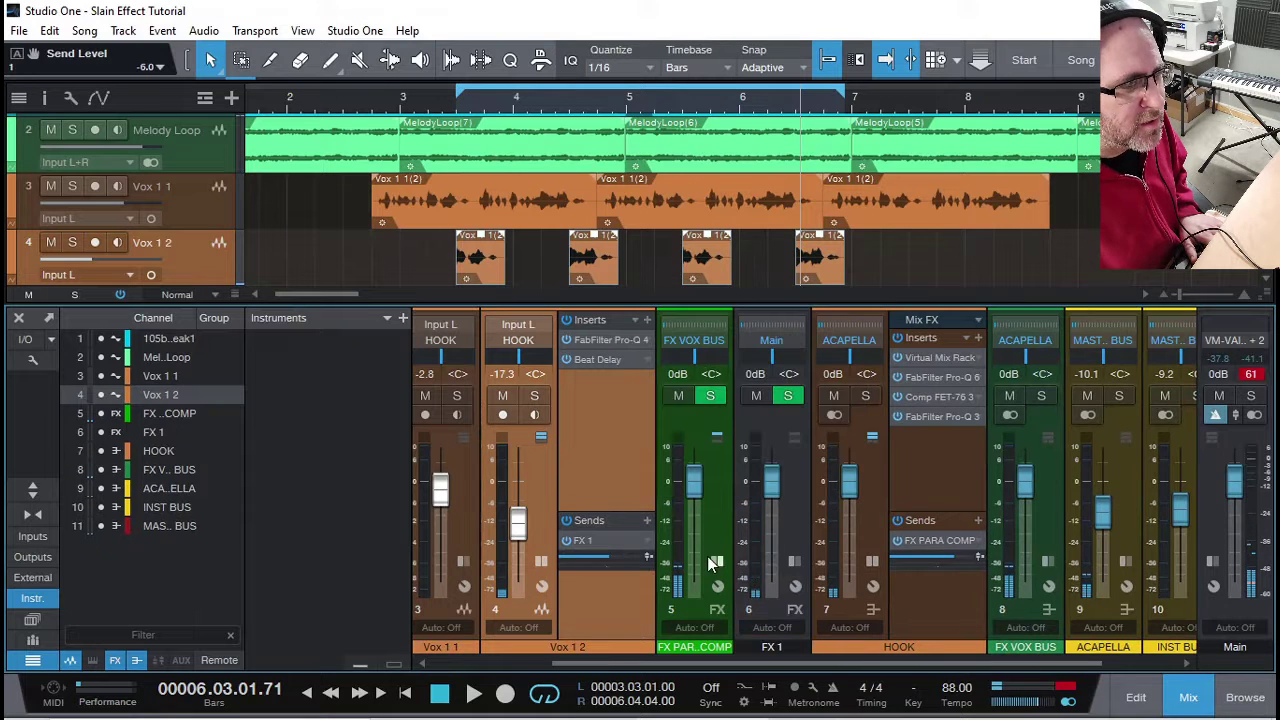
Rename the new FX 1 channel FX DLY.
{"action": "double_click", "coordinate": [766, 648]}
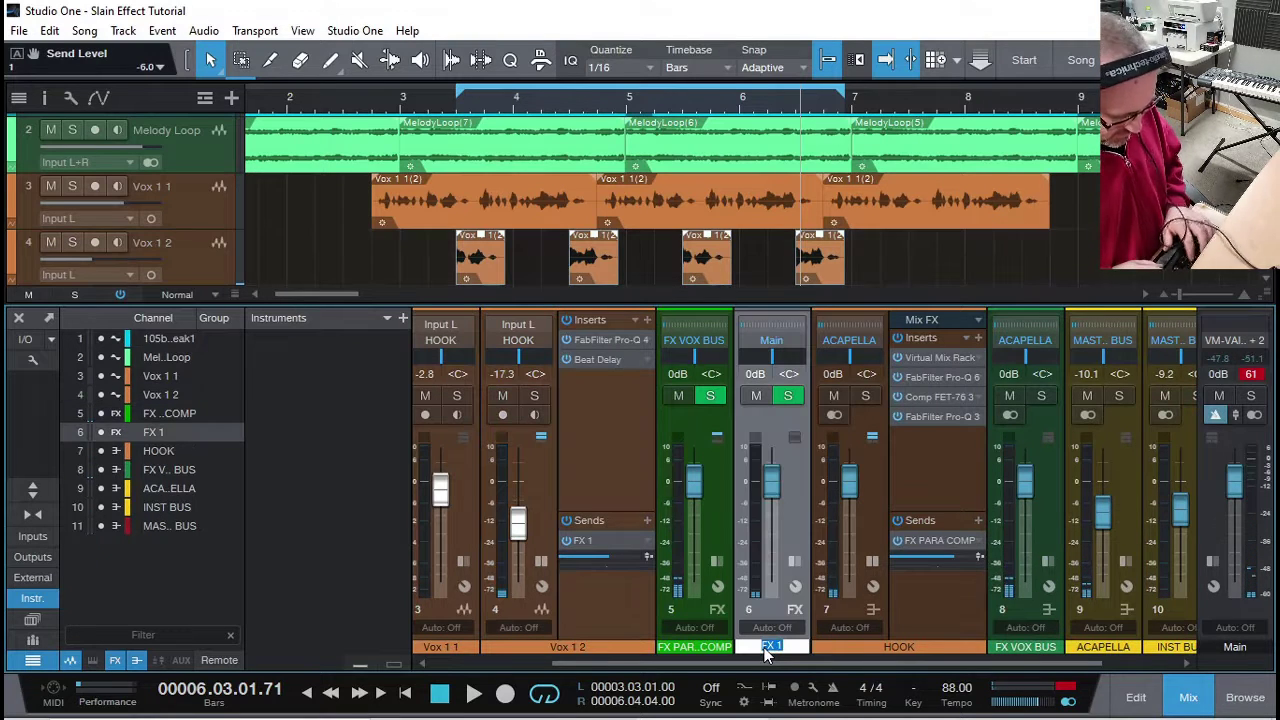
{"action": "type", "text": "FX"}
{"action": "key", "text": "Return"}
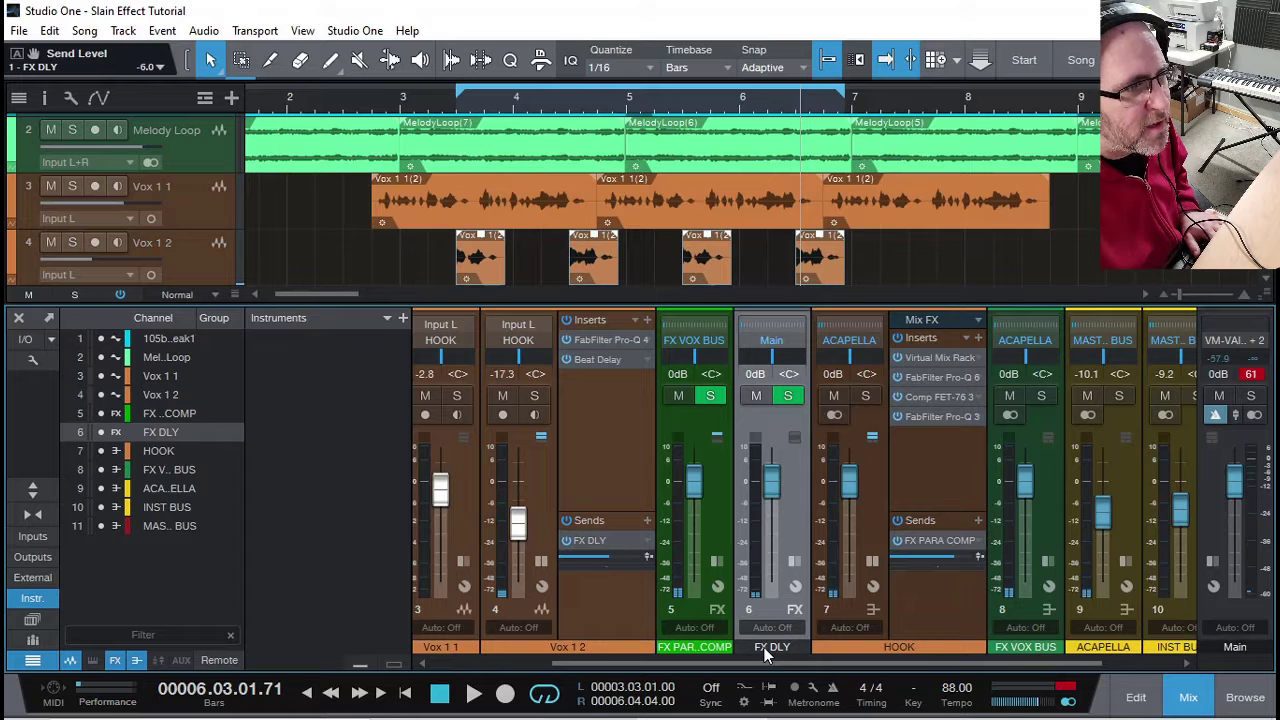
Expand the two FX channels and copy the Decapitator and RedlightDist inserts from FX PARA COMP to FX DLY.
{"action": "left_click", "coordinate": [796, 564]}
{"action": "left_click", "coordinate": [716, 566]}
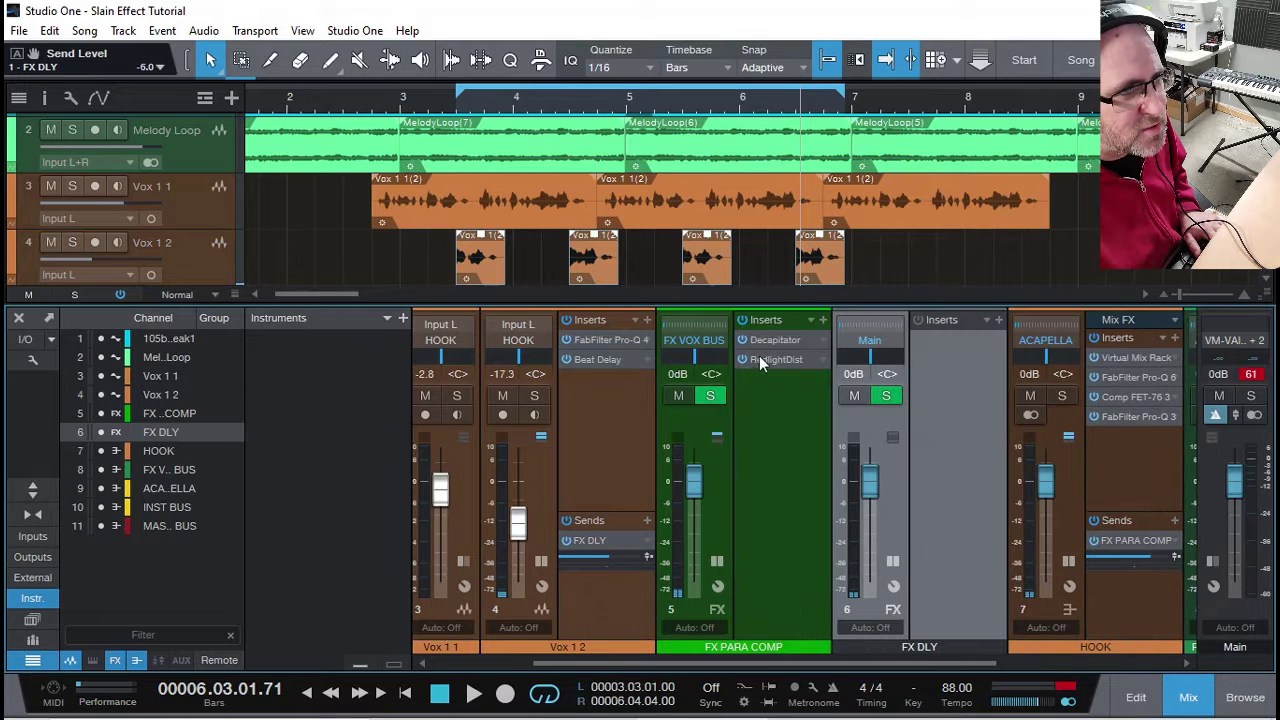
{"action": "left_click_drag", "start_coordinate": [764, 340], "coordinate": [905, 352]}
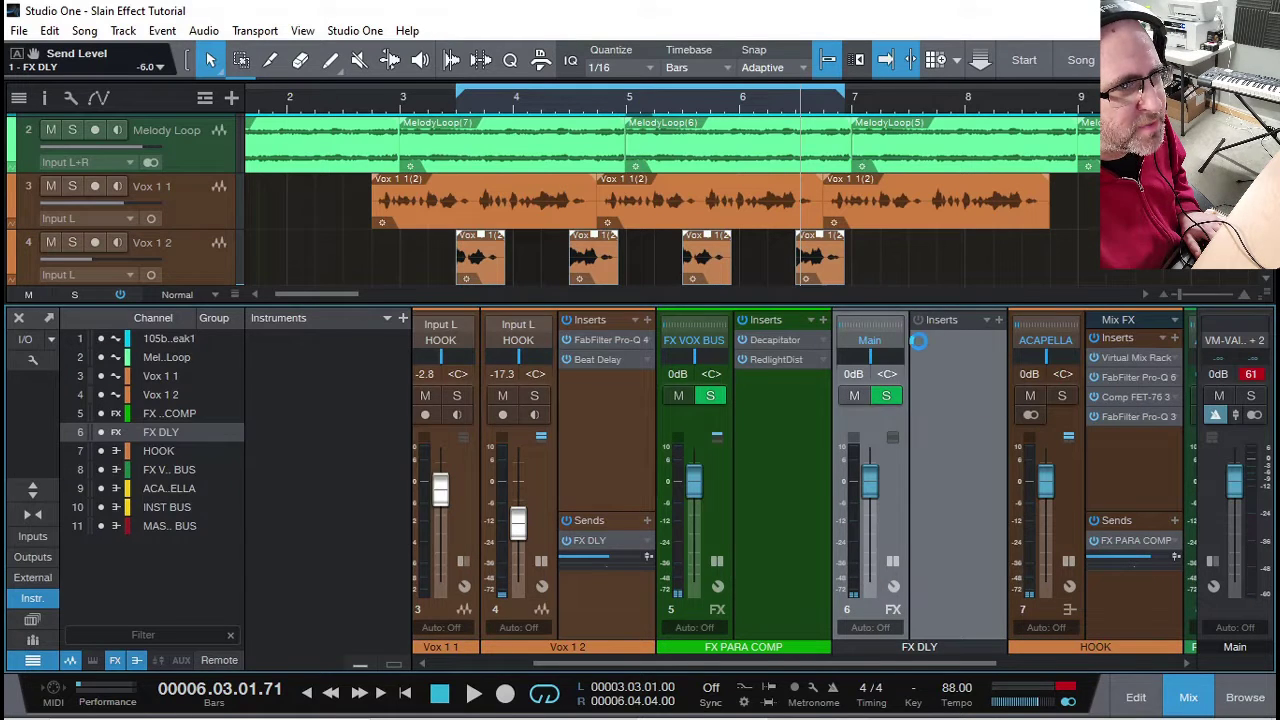
{"action": "left_click", "coordinate": [956, 303]}
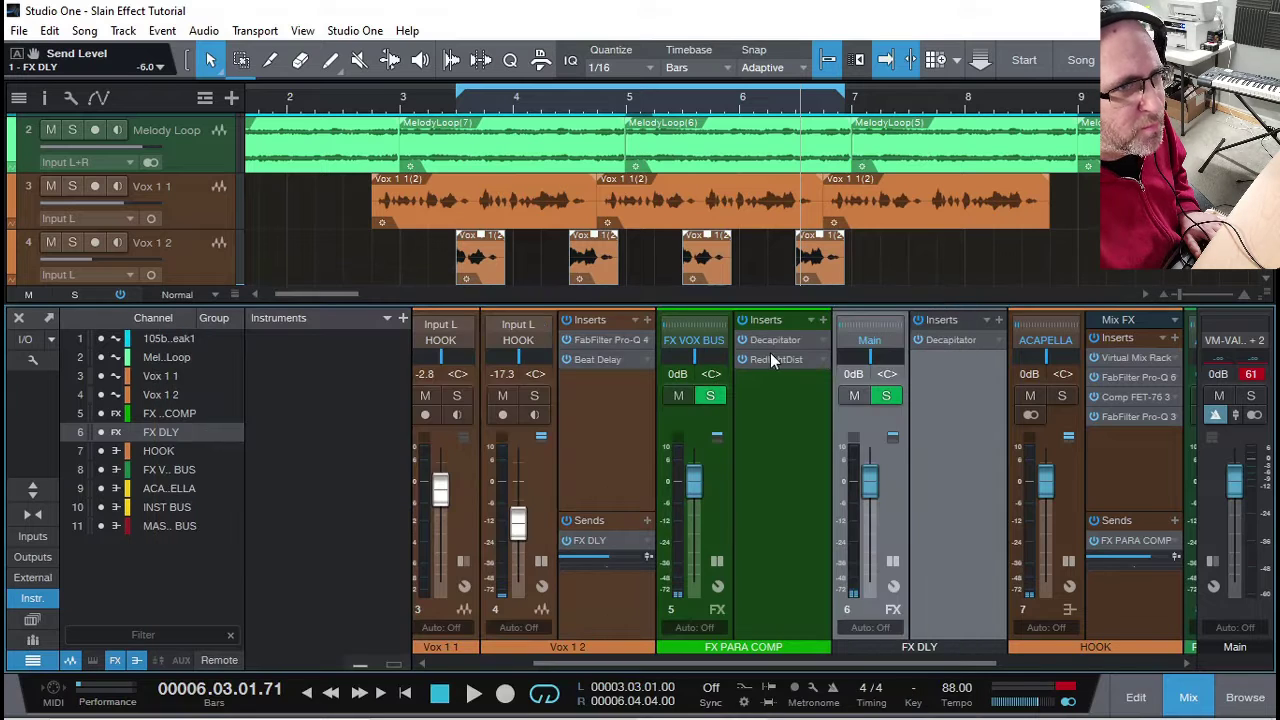
{"action": "left_click_drag", "start_coordinate": [770, 360], "coordinate": [920, 362]}
Route the FX DLY channel's output to FX VOX BUS and close the RedlightDist window.
{"action": "left_click", "coordinate": [869, 343]}
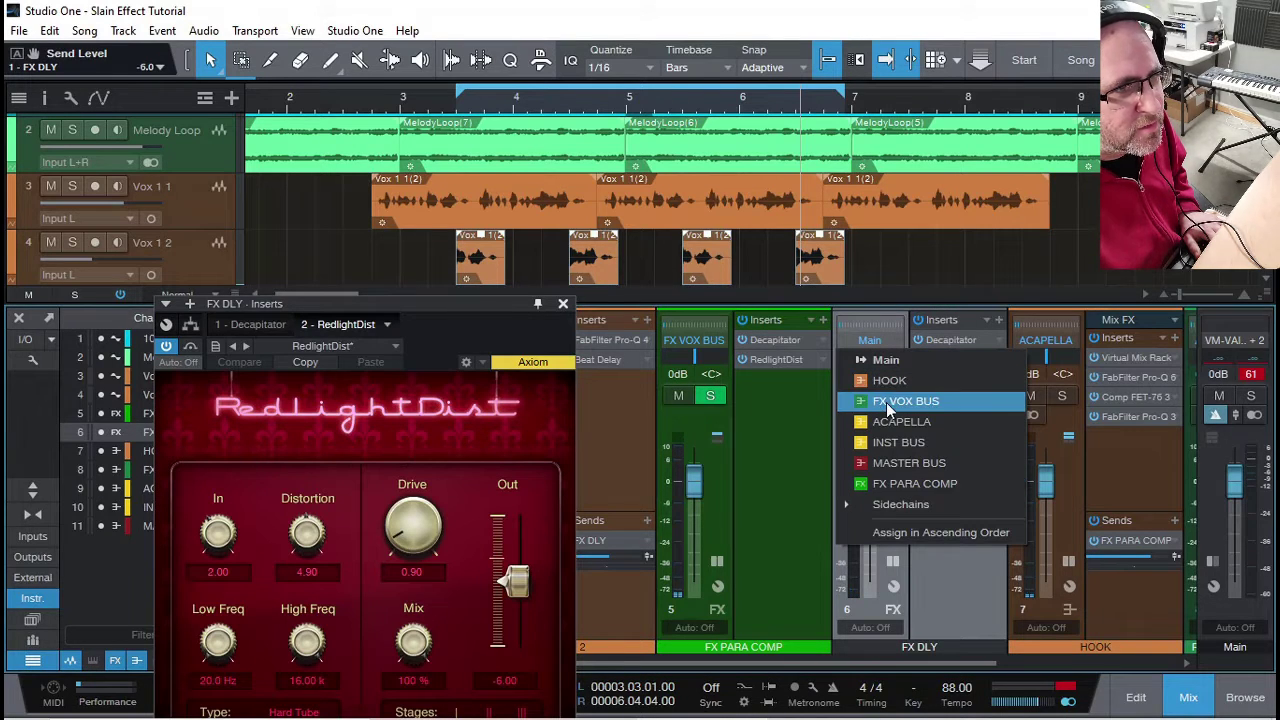
{"action": "left_click", "coordinate": [886, 401]}
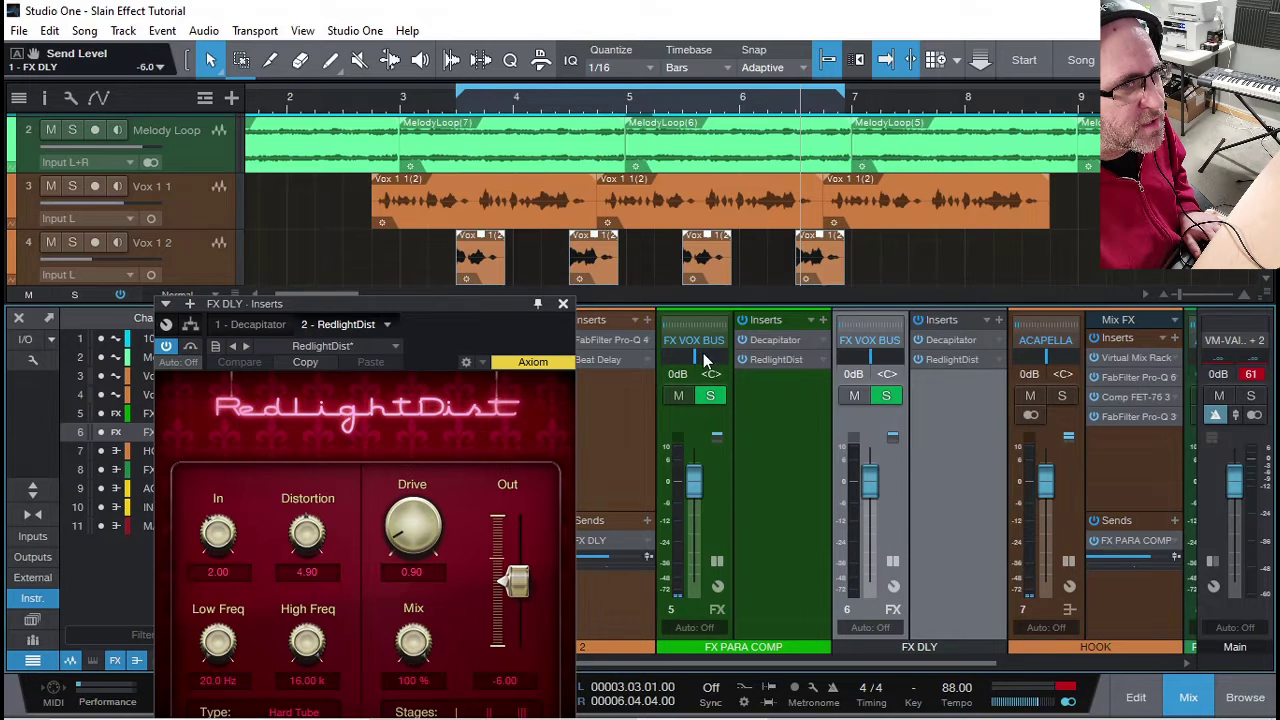
{"action": "left_click", "coordinate": [563, 303]}
Copy Beat Delay from Vox 1 2 to the first insert of FX DLY and remove the original from Vox 1 2.
{"action": "left_click_drag", "start_coordinate": [602, 358], "coordinate": [936, 330]}
{"action": "left_click", "coordinate": [984, 305]}
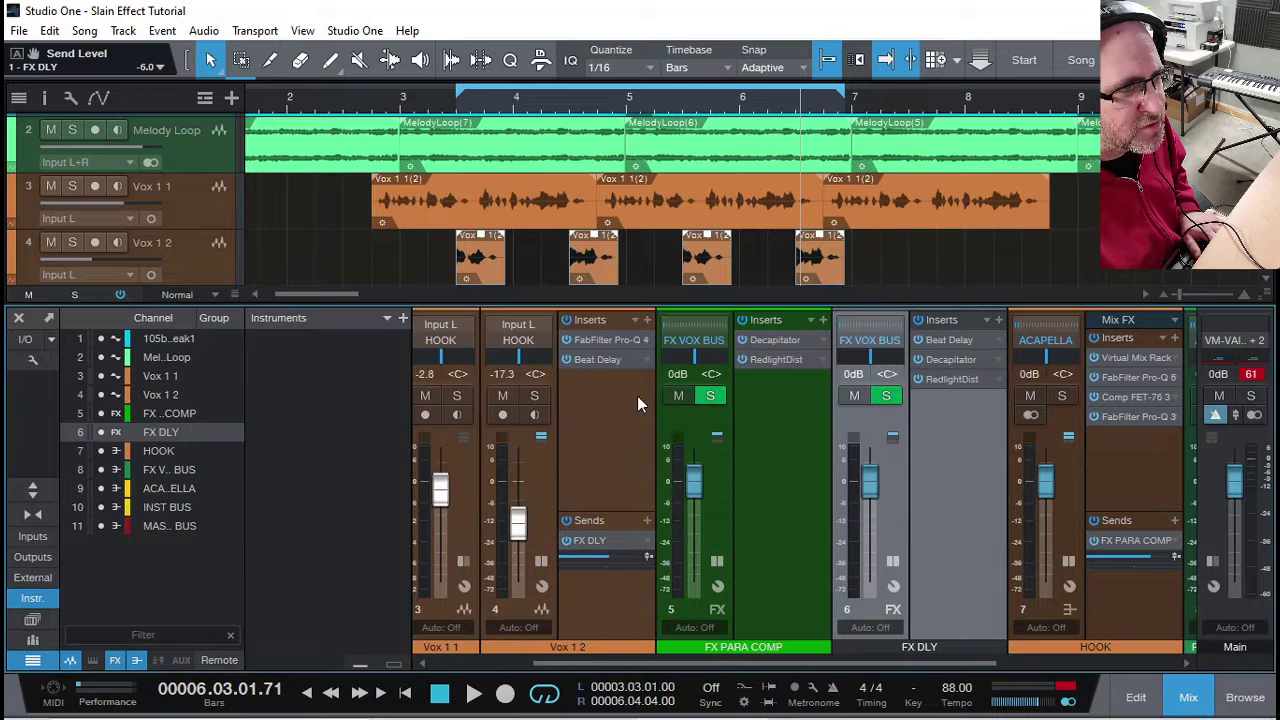
{"action": "right_click", "coordinate": [640, 359]}
{"action": "left_click", "coordinate": [699, 557]}
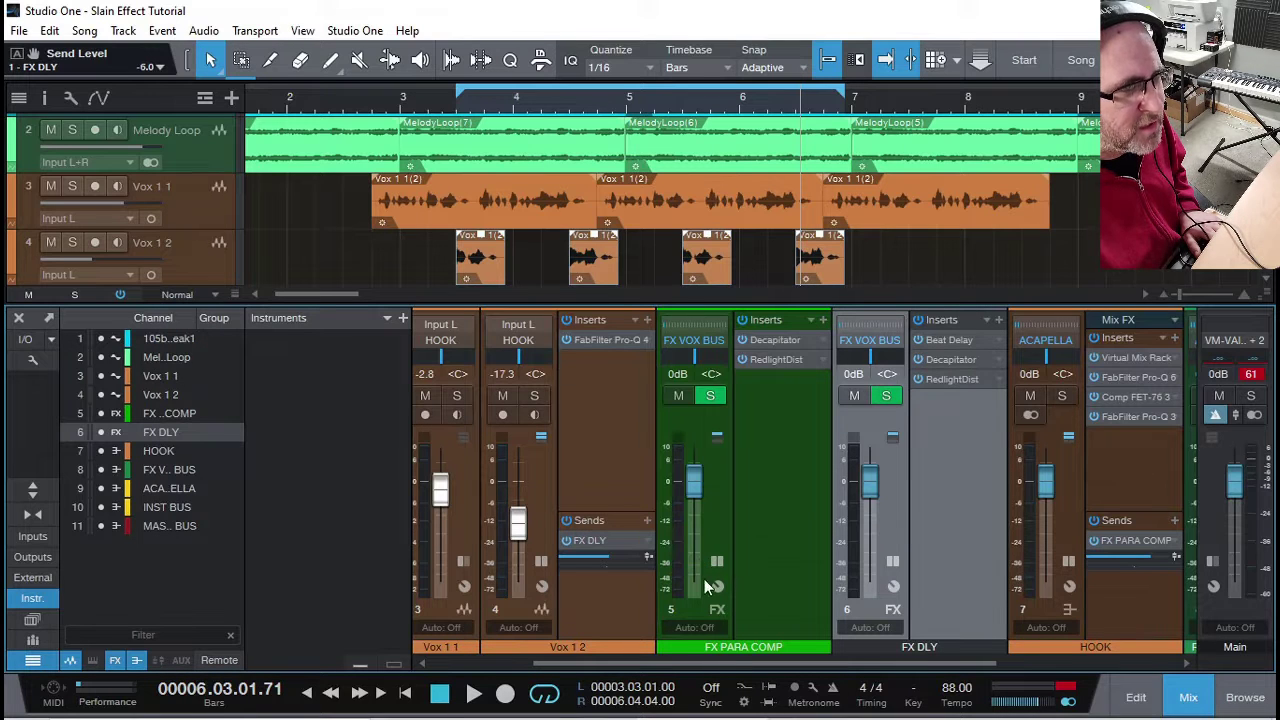
Set the loop range from bar 3 to bar 7 and play it from the loop start.
{"action": "left_click_drag", "start_coordinate": [743, 660], "coordinate": [818, 662]}
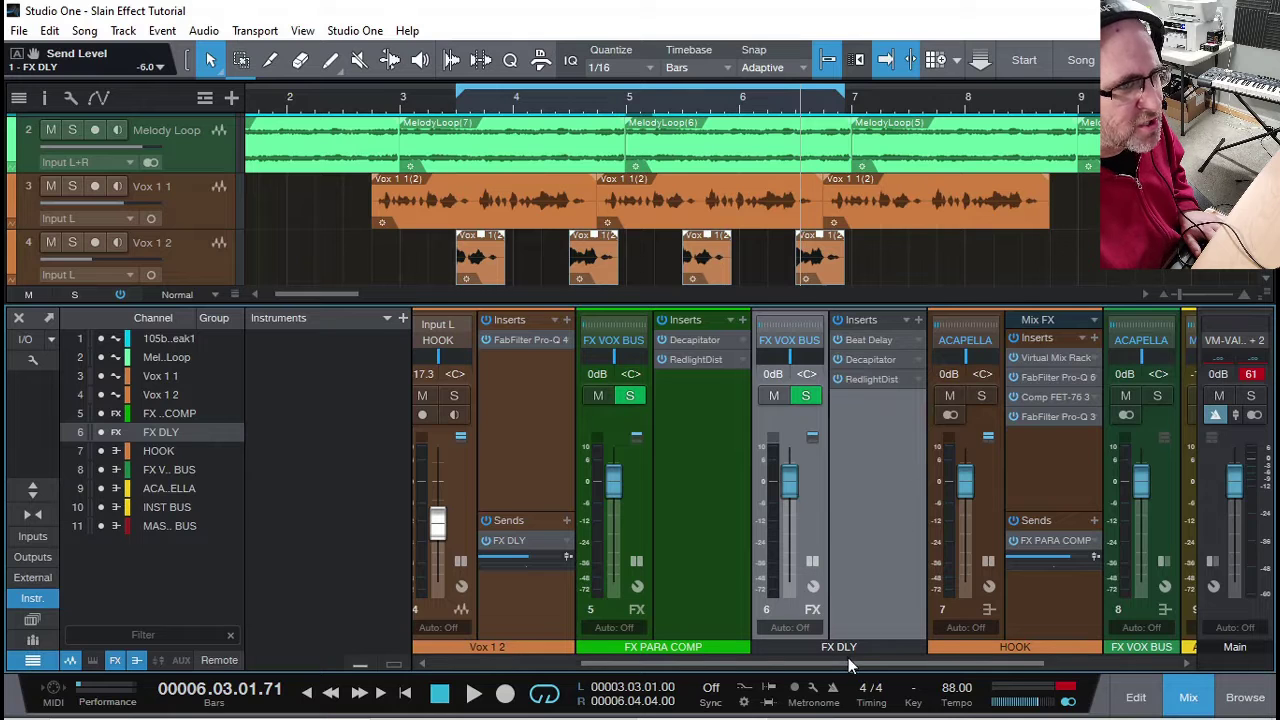
{"action": "left_click_drag", "start_coordinate": [848, 657], "coordinate": [866, 668]}
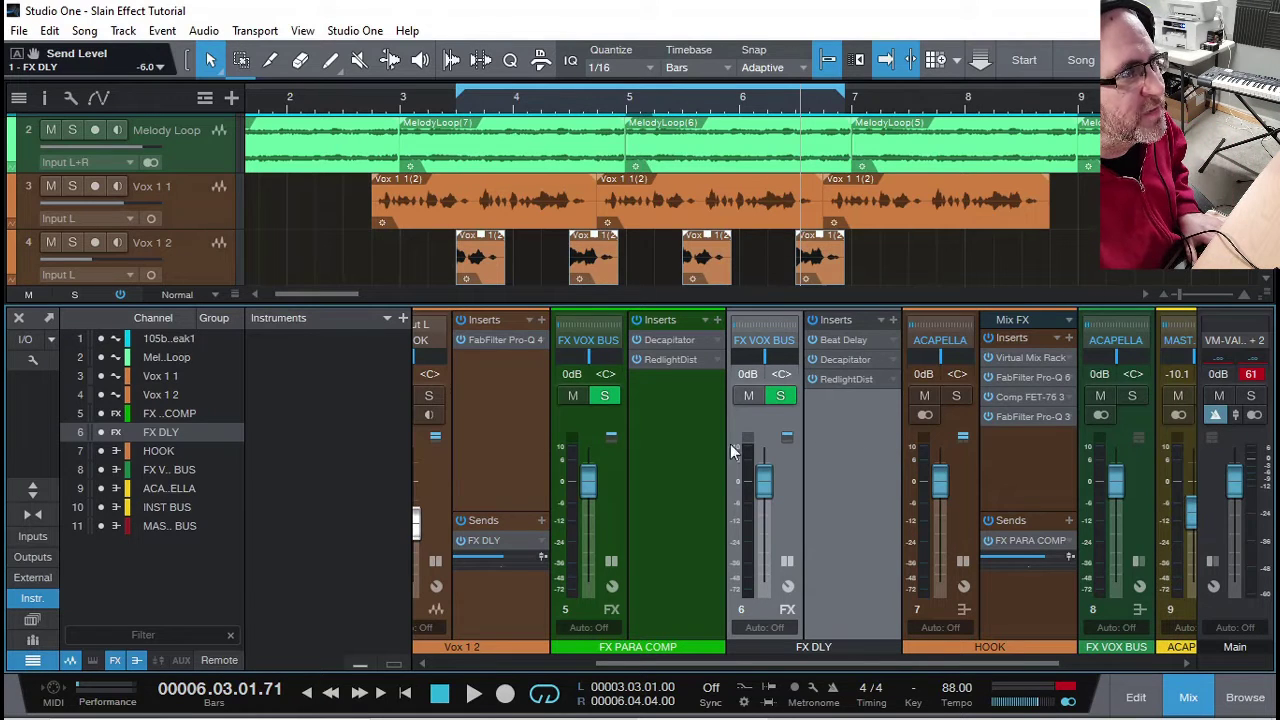
{"action": "left_click_drag", "start_coordinate": [401, 96], "coordinate": [853, 92]}
{"action": "key", "text": "KP_1"}
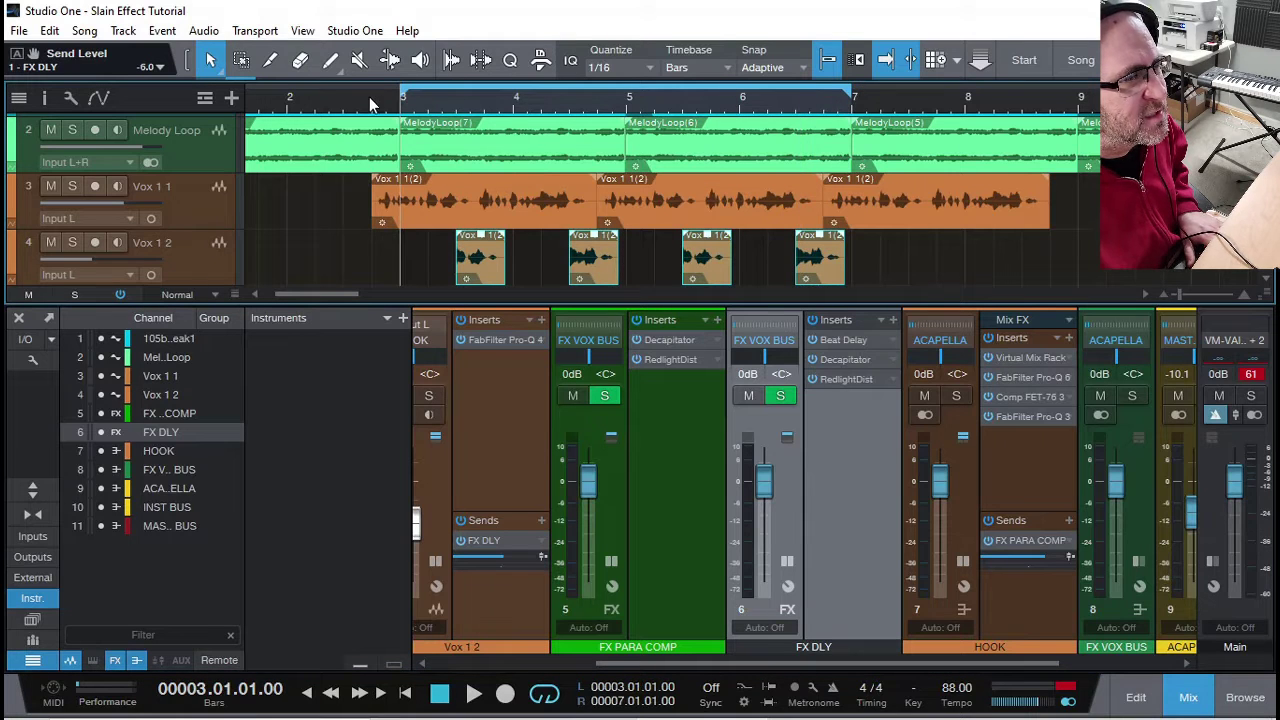
{"action": "key", "text": "space"}
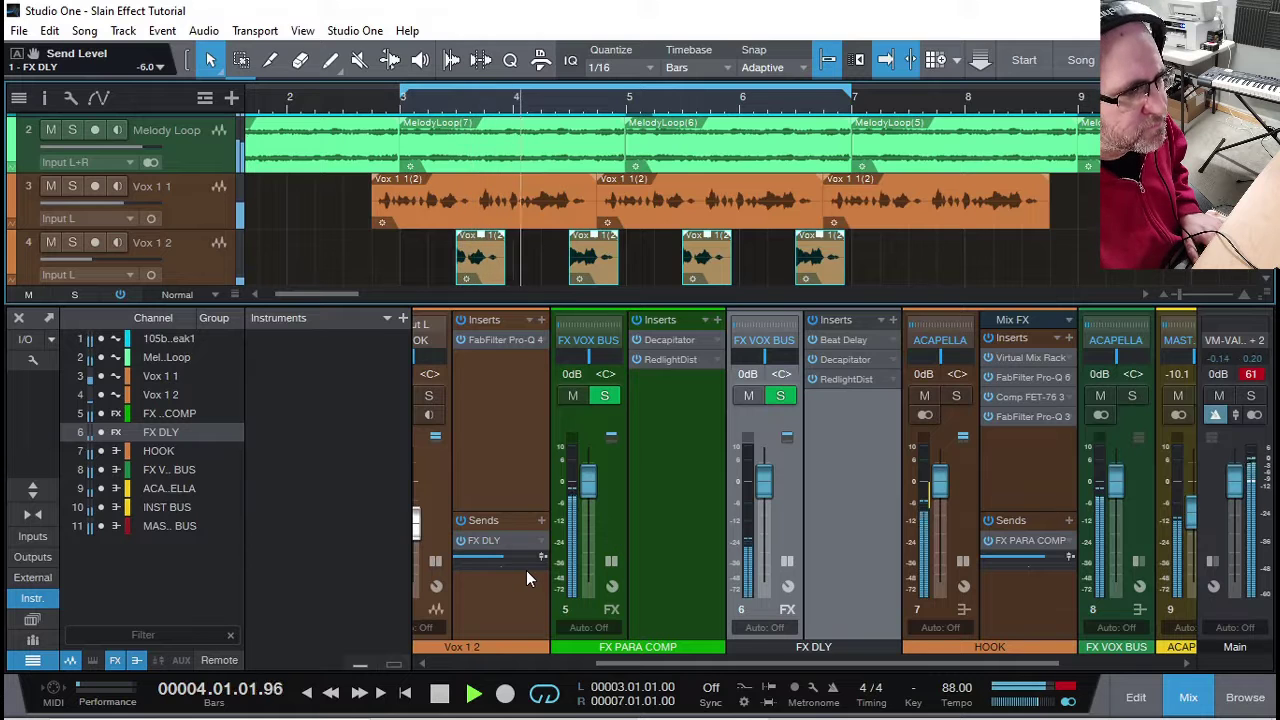
Color the FX DLY channel bright green and raise the Vox 1 2 send feeding it to +10 dB.
{"action": "left_click", "coordinate": [795, 647]}
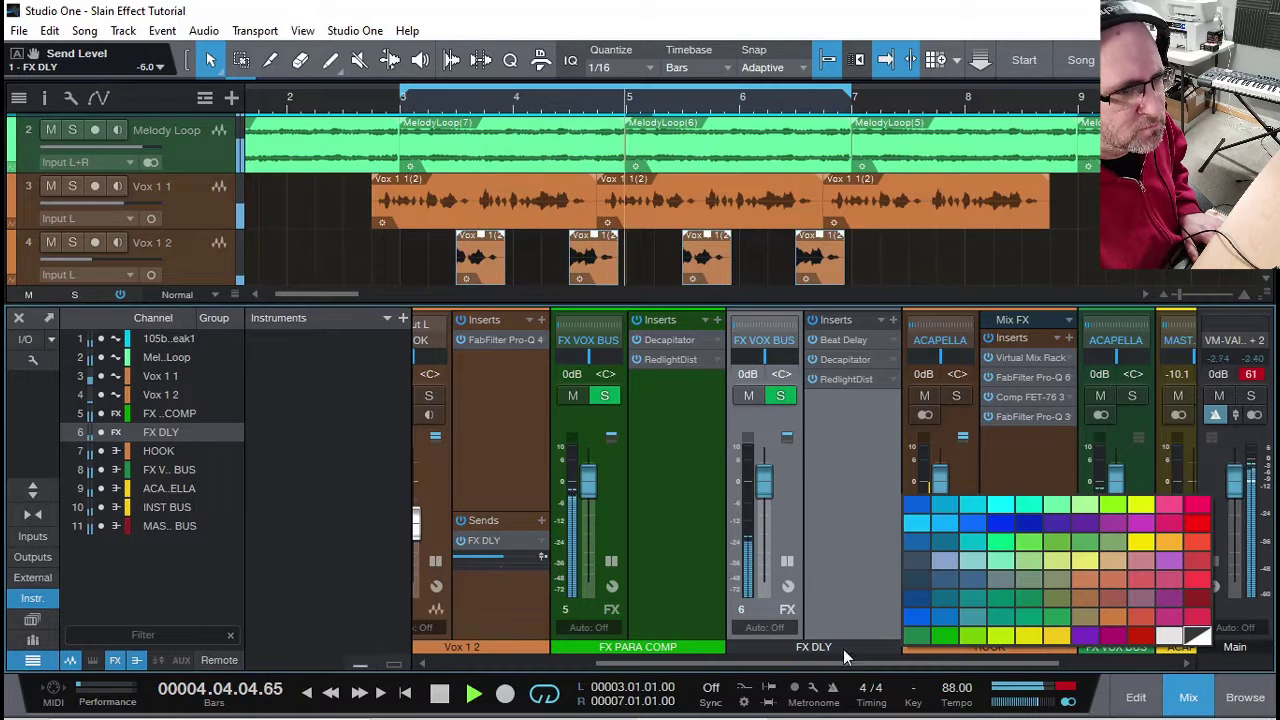
{"action": "left_click", "coordinate": [952, 638]}
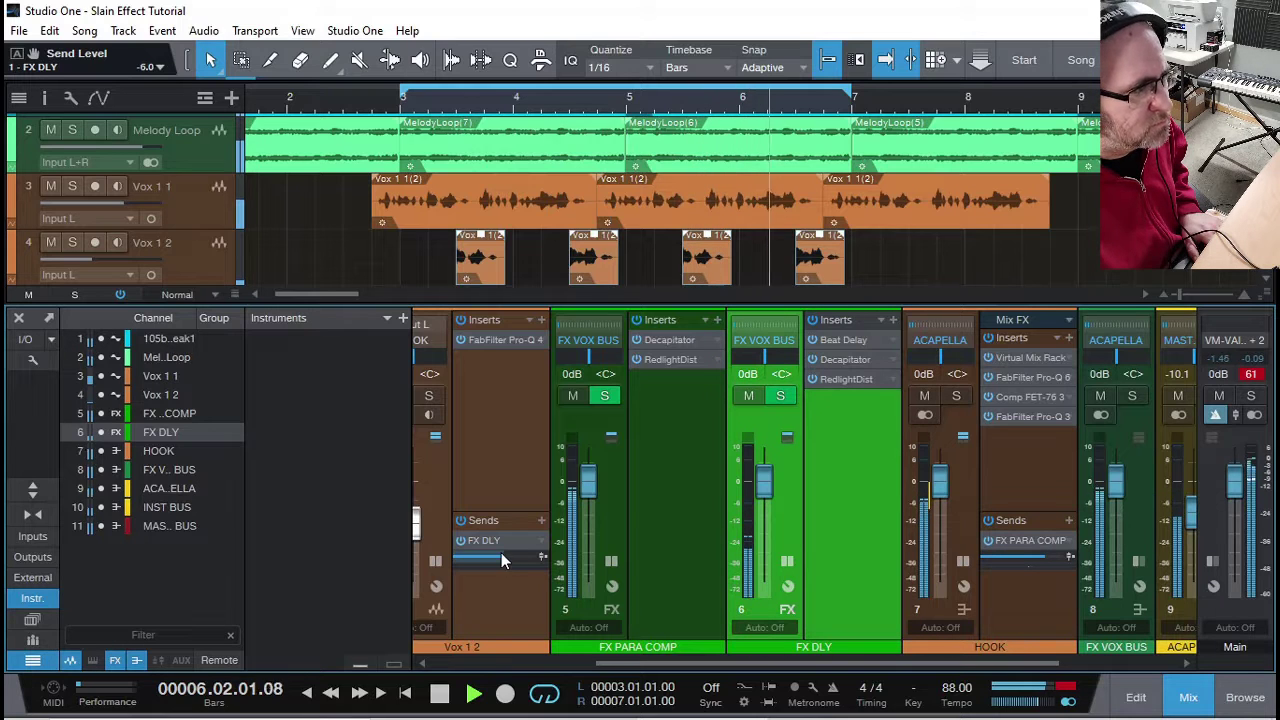
{"action": "left_click_drag", "start_coordinate": [501, 552], "coordinate": [532, 563]}
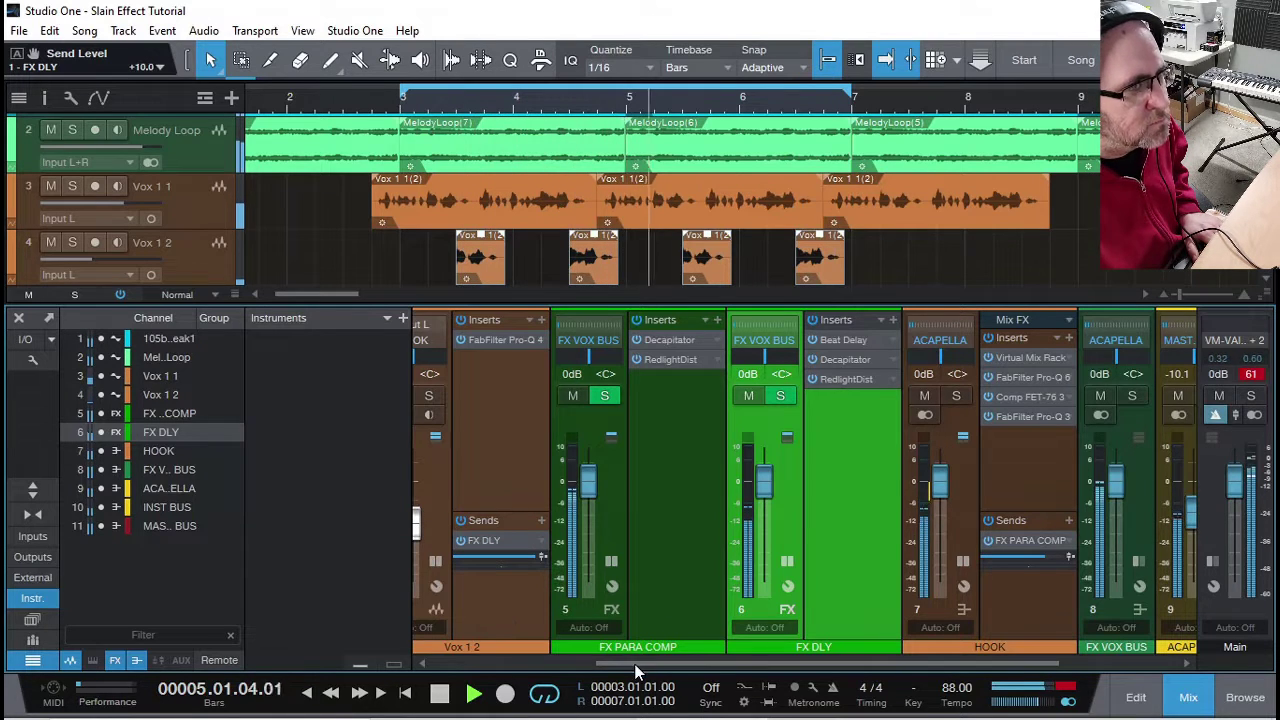
{"action": "left_click_drag", "start_coordinate": [626, 664], "coordinate": [580, 670]}
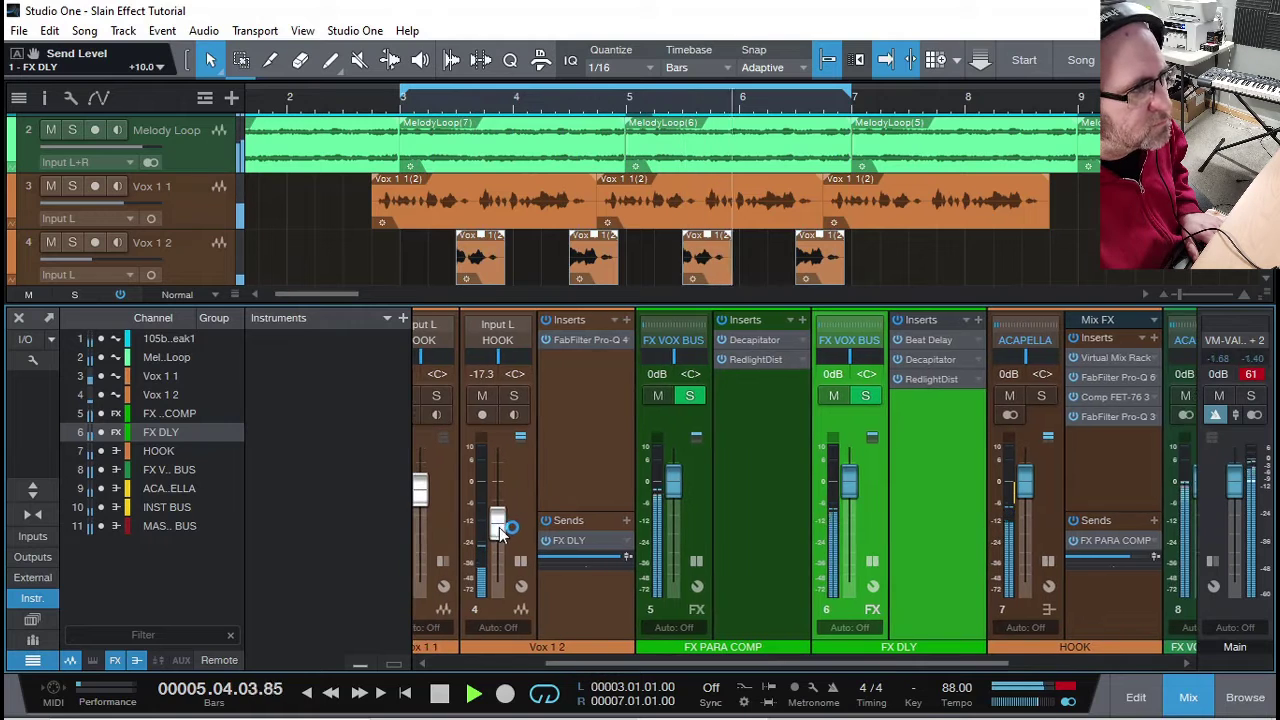
Balance the delayed vocal by setting the FX DLY volume to +3.6 dB and the Vox 1 2 volume to -16.8 dB.
{"action": "left_click_drag", "start_coordinate": [497, 522], "coordinate": [500, 538]}
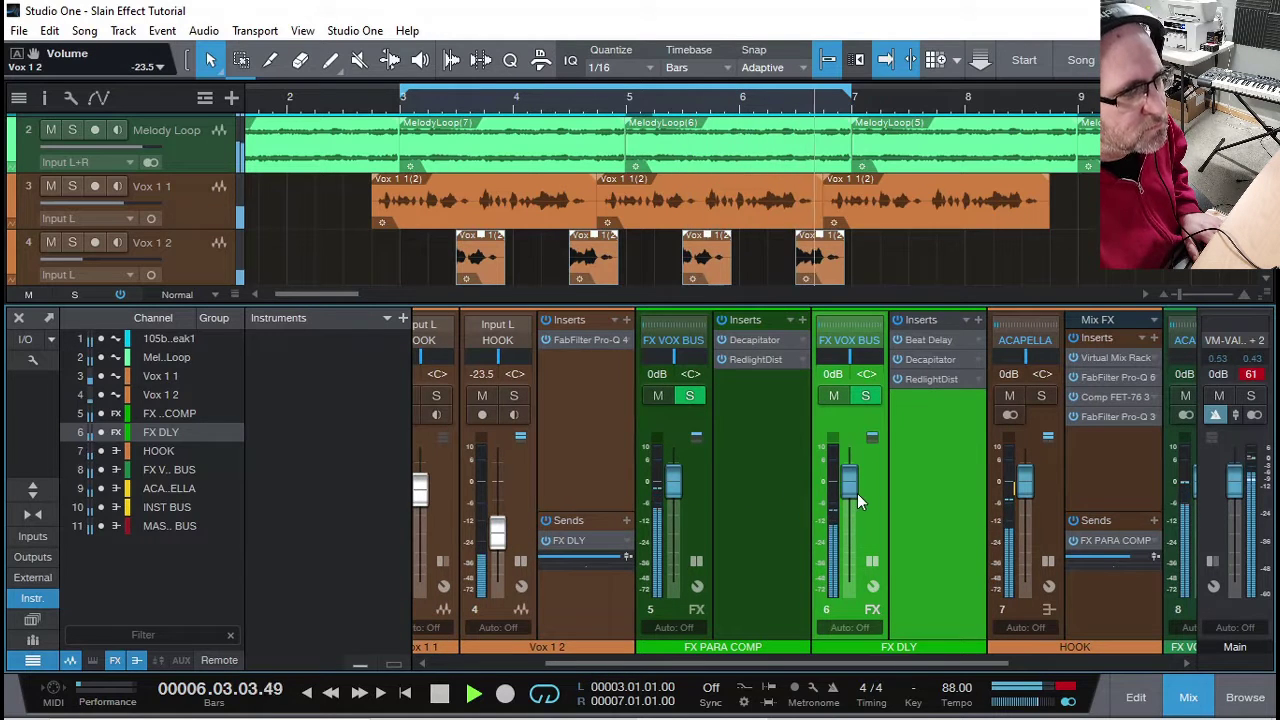
{"action": "left_click_drag", "start_coordinate": [857, 493], "coordinate": [852, 477]}
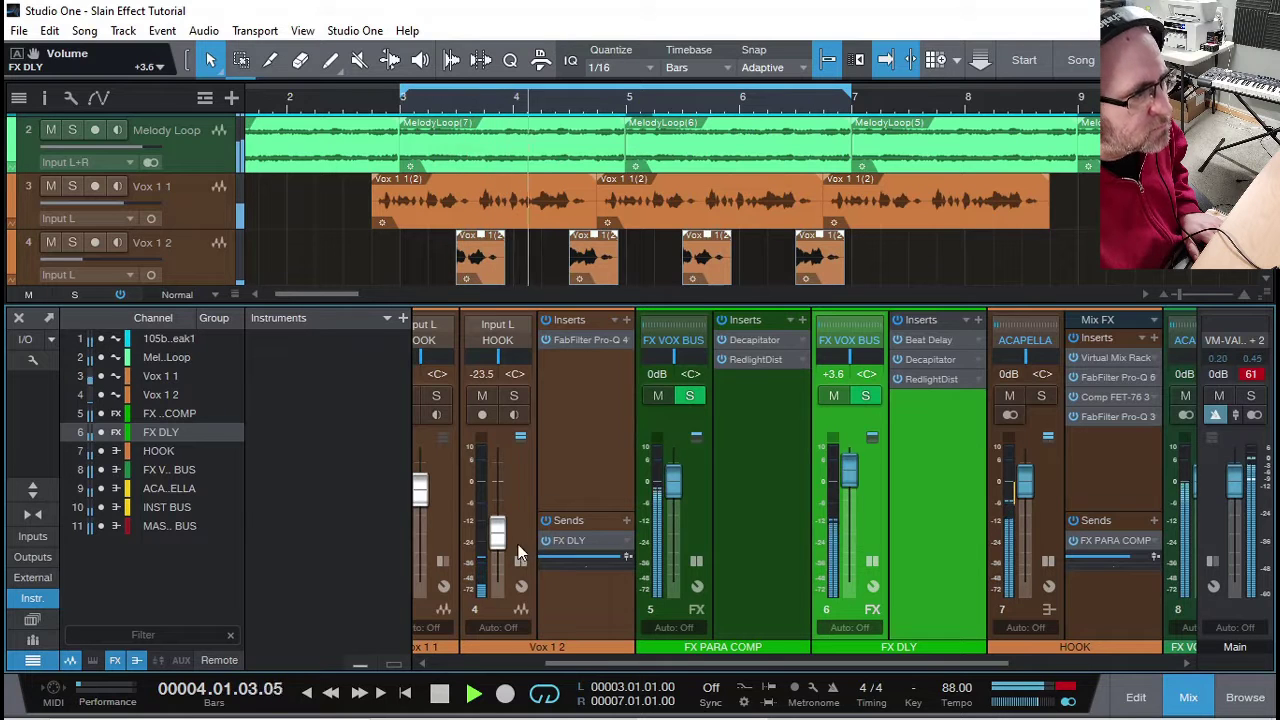
{"action": "left_click_drag", "start_coordinate": [498, 541], "coordinate": [500, 531]}
{"action": "left_click_drag", "start_coordinate": [620, 664], "coordinate": [590, 662]}
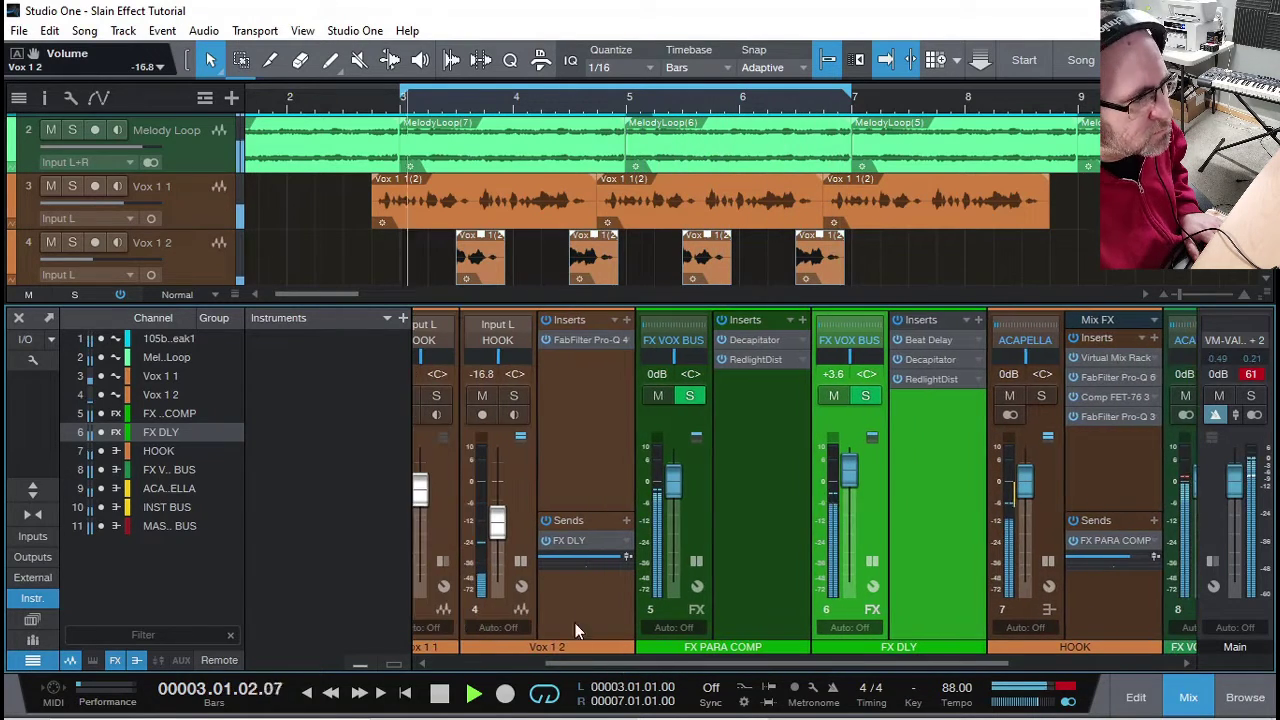
Set the Vox 1 2 send level feeding FX DLY to +2.2 dB and stop playback after listening to the loop.
{"action": "left_click_drag", "start_coordinate": [601, 560], "coordinate": [590, 562]}
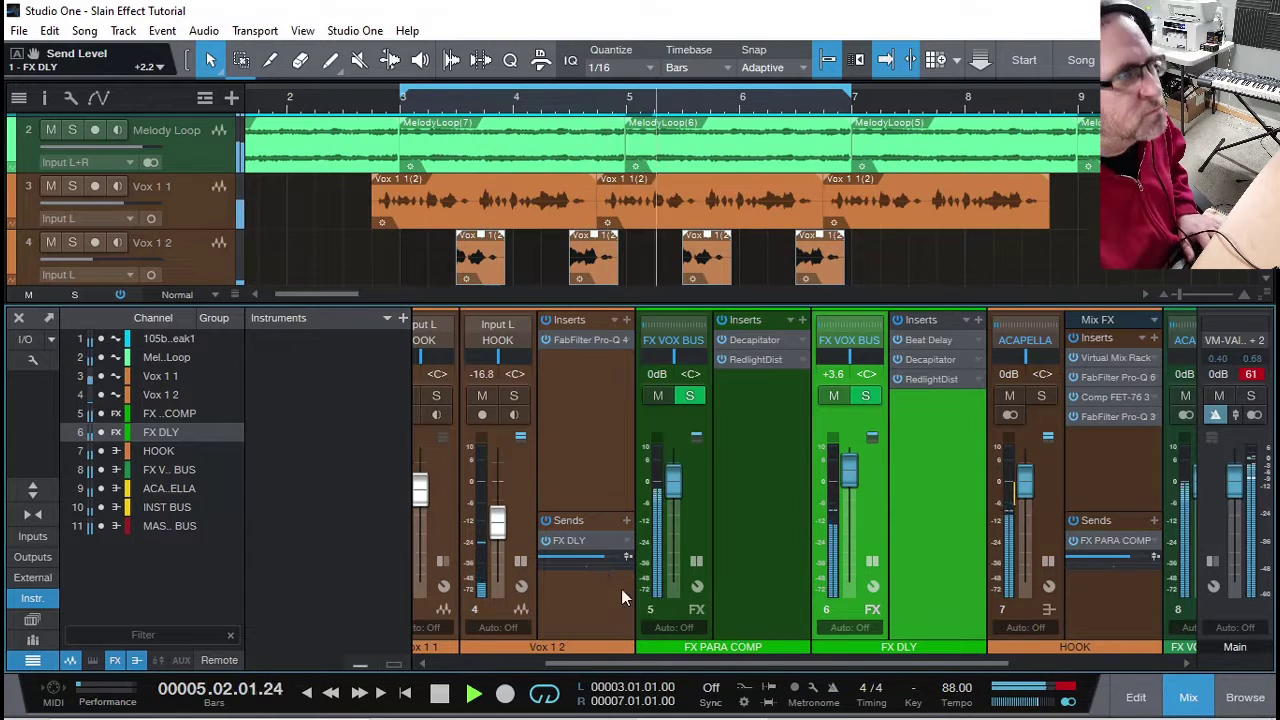
{"action": "key", "text": "w"}
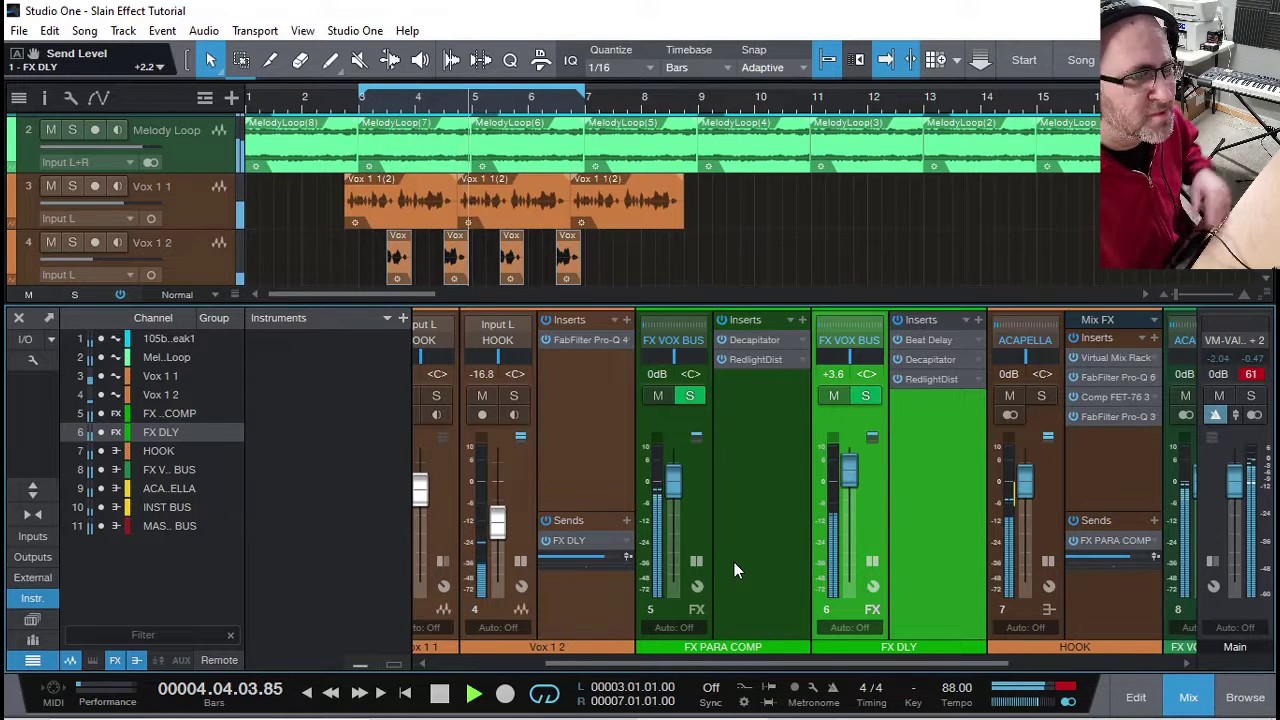
{"action": "key", "text": "space"}
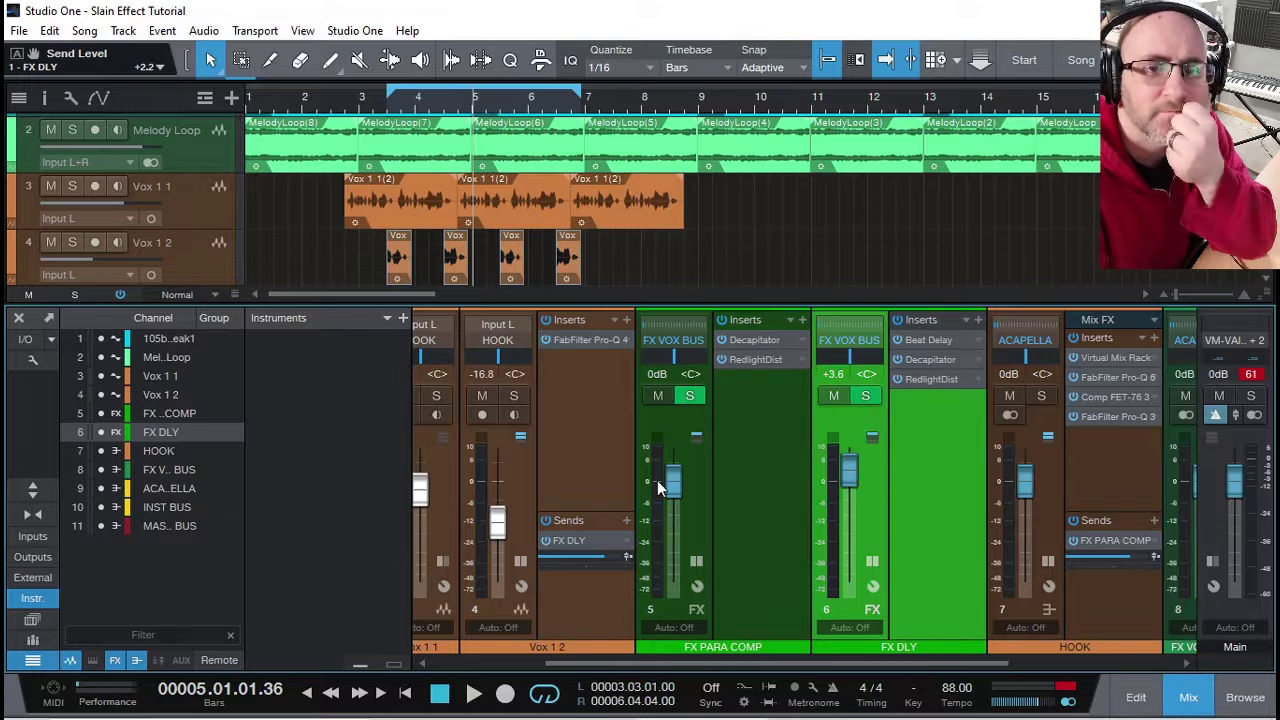
{"action": "mouse_move", "coordinate": [657, 480]}
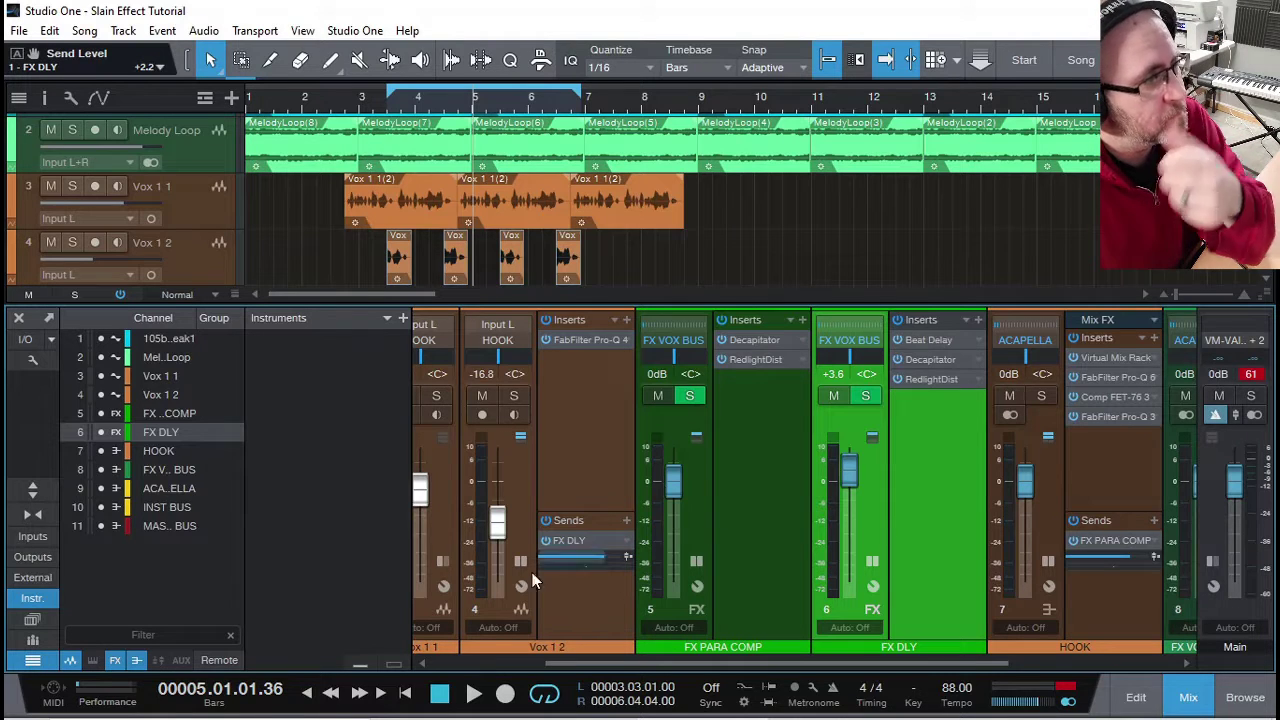